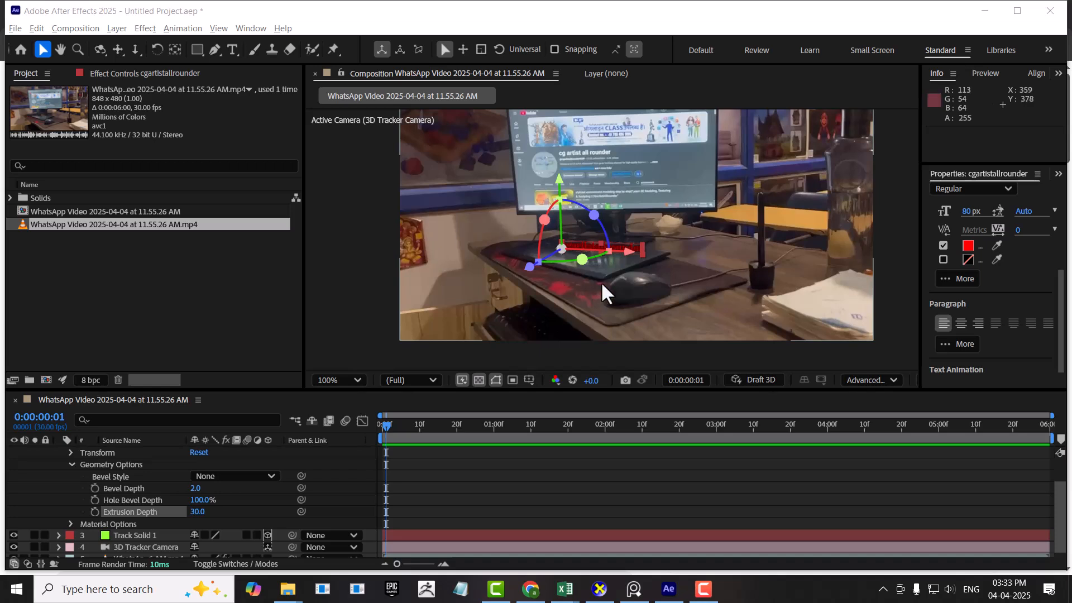
Step: Play through the composition to review how the red 3D text sits in the tracked desk footage
click(692, 298)
key(space)
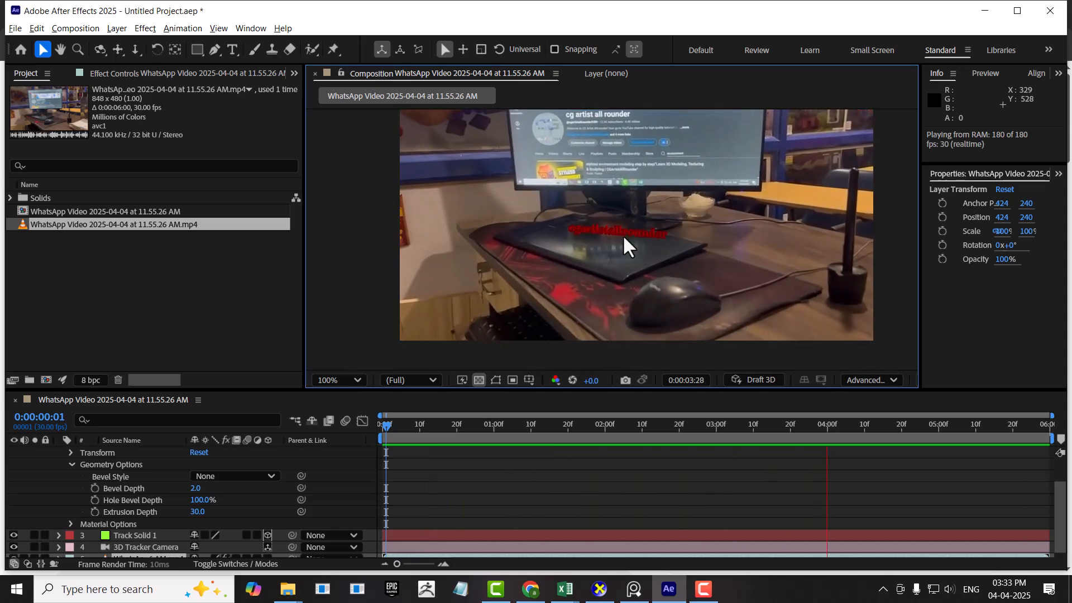
key(space)
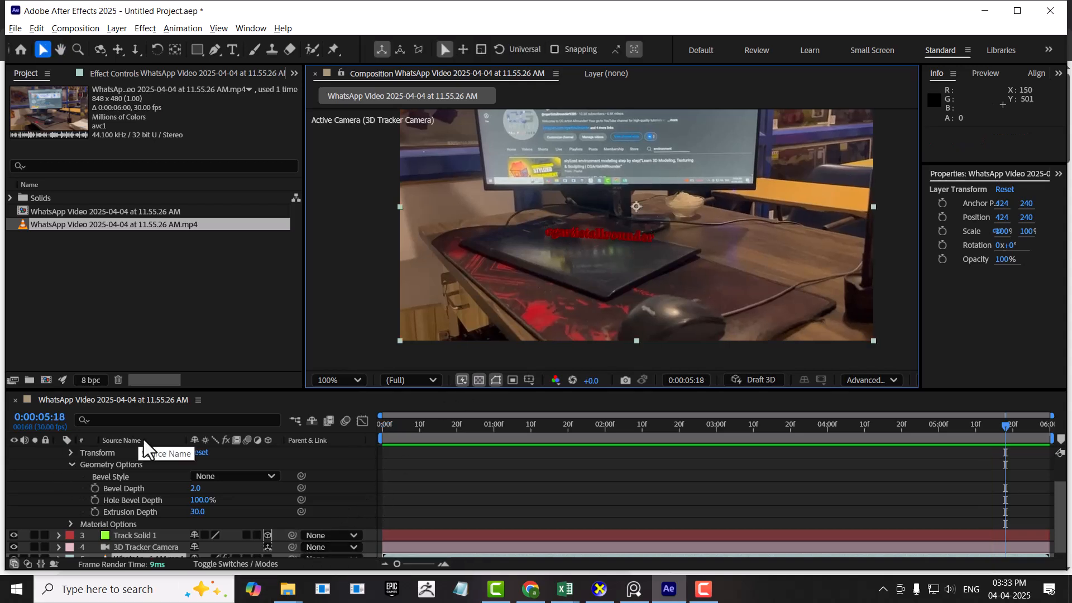
Step: Collapse the properties of the cgartistallrounder text layer and deselect the footage in the project
scroll(39, 458, up, 1)
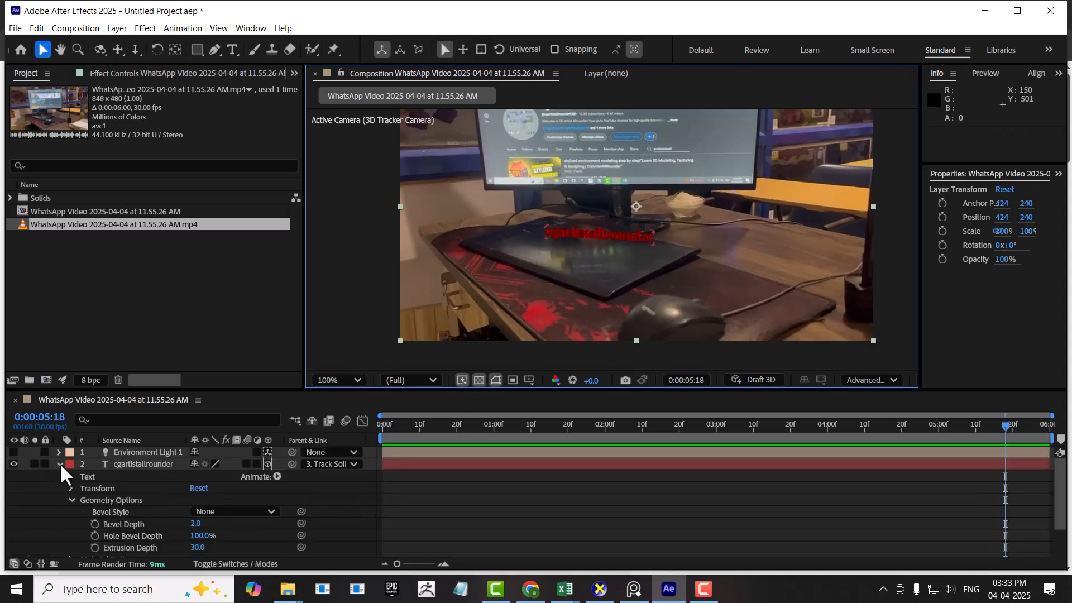
click(59, 464)
click(61, 309)
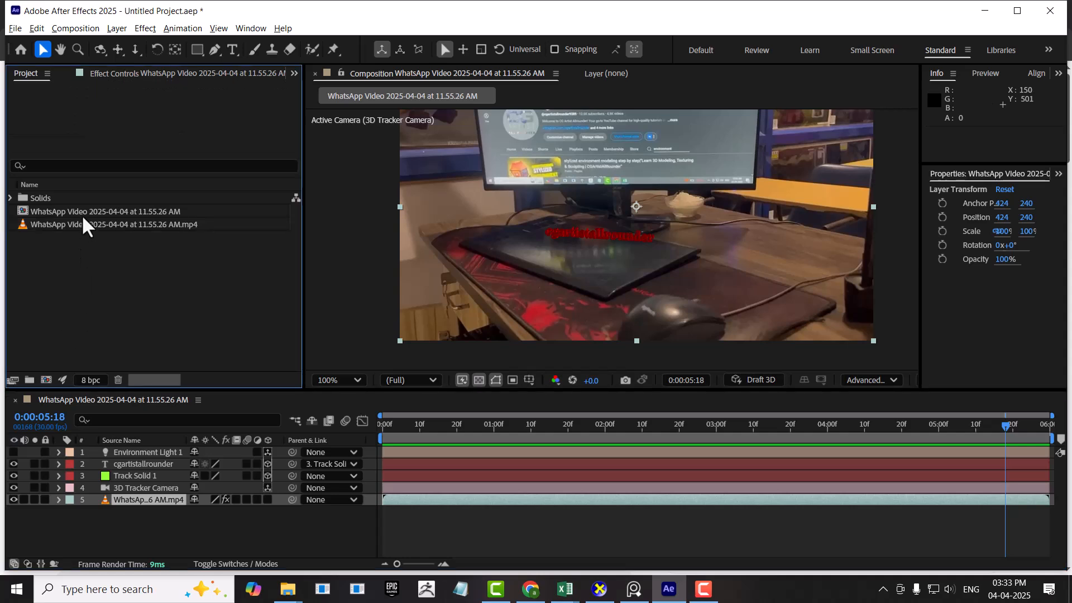
Step: Start a file import and duplicate WhatsApp Video 2025-04-04 at 11.55.26 AM.mp4 within its folder
double_click(88, 303)
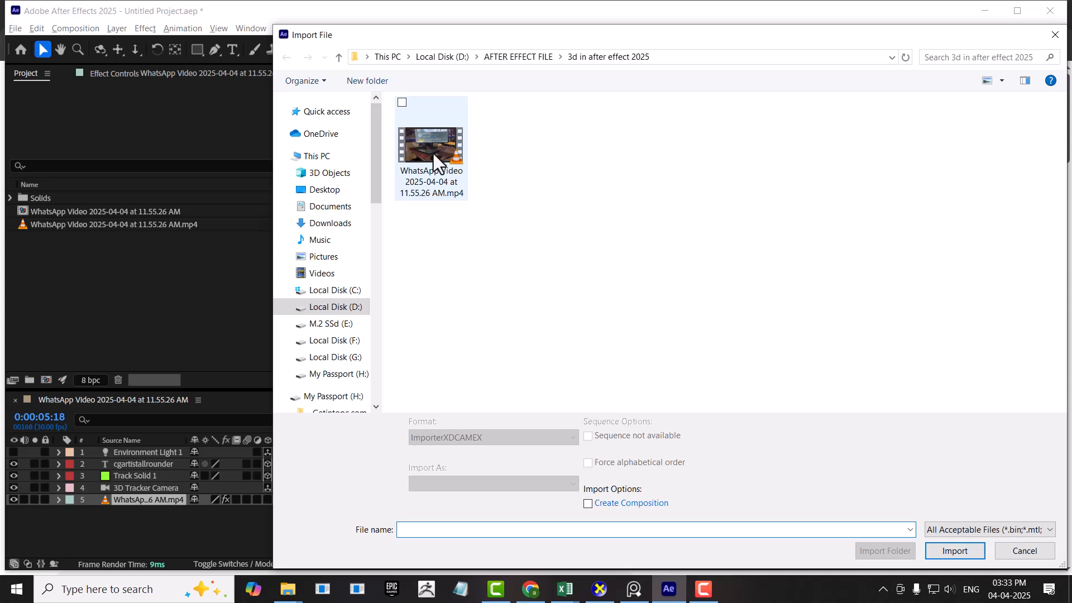
click(433, 153)
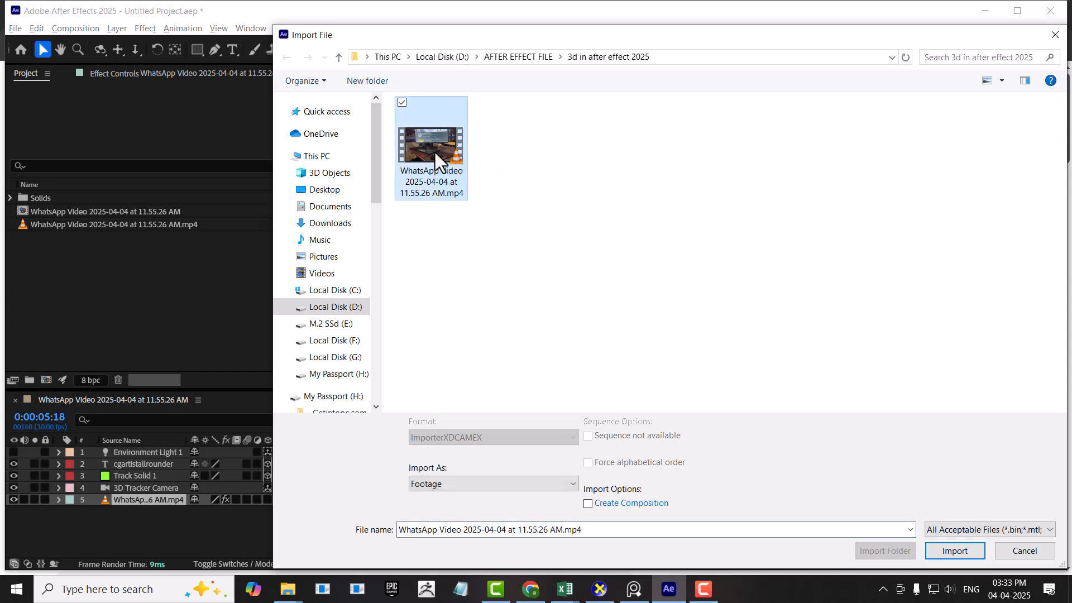
right_click(435, 153)
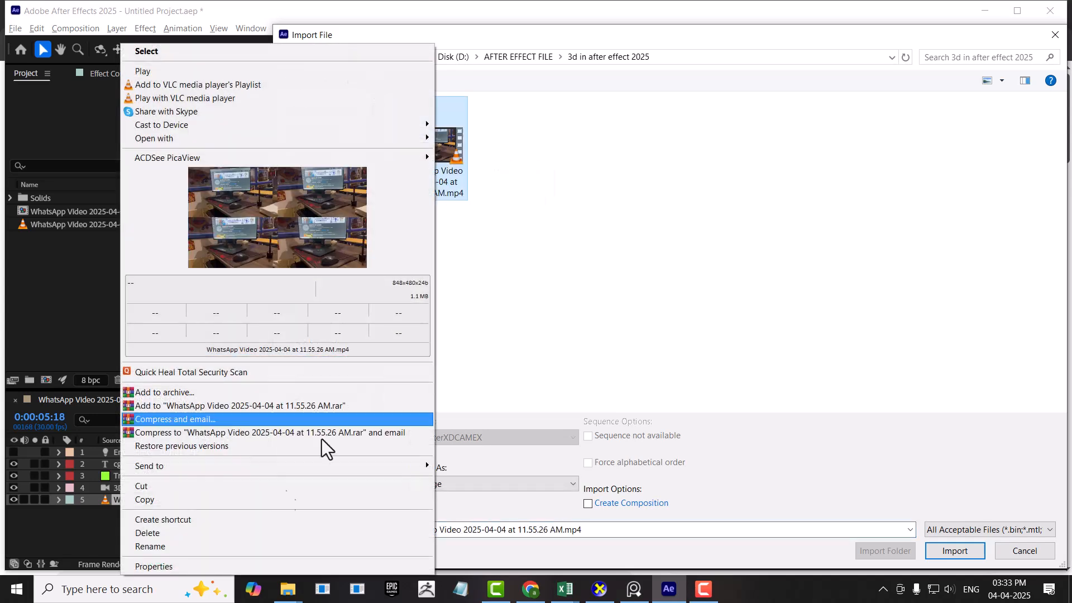
click(219, 543)
click(494, 276)
click(434, 148)
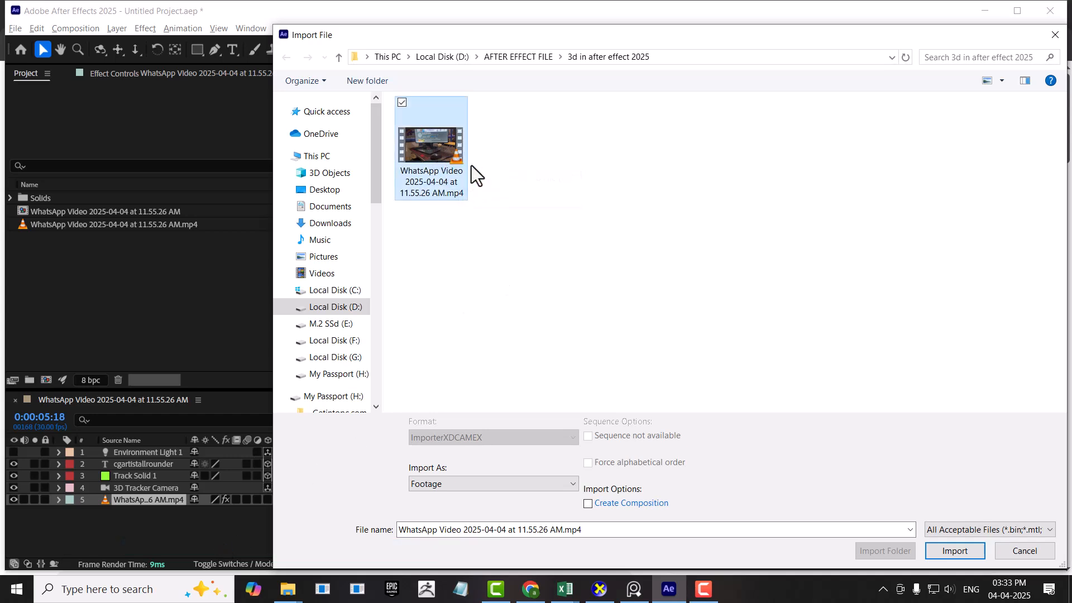
key(ctrl+c)
key(ctrl+v)
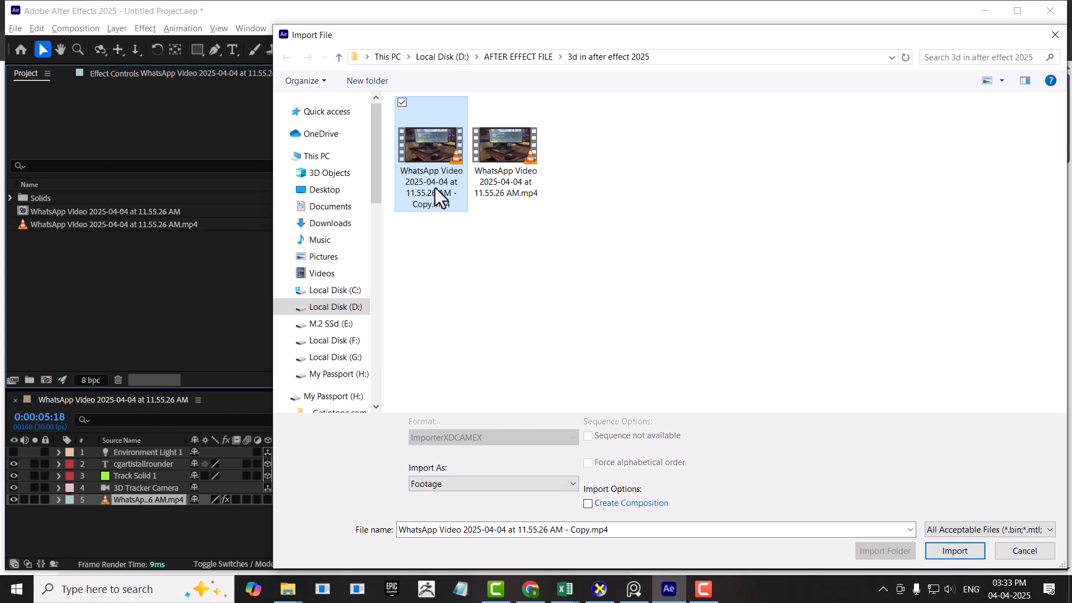
Step: Rename the copied video to tracking.mp4 and import it into the project
click(434, 187)
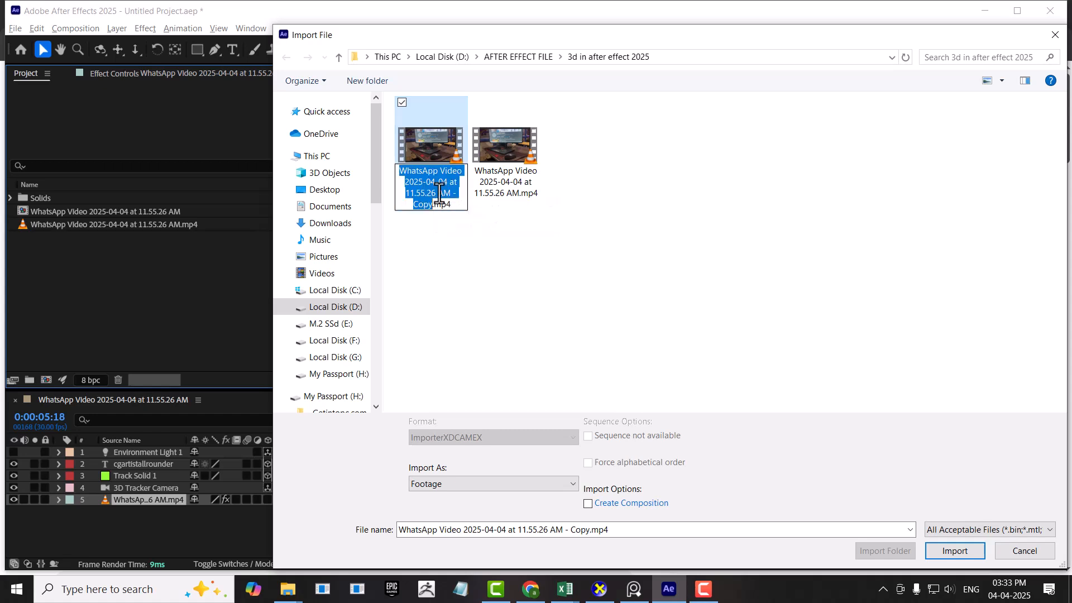
text(tracking)
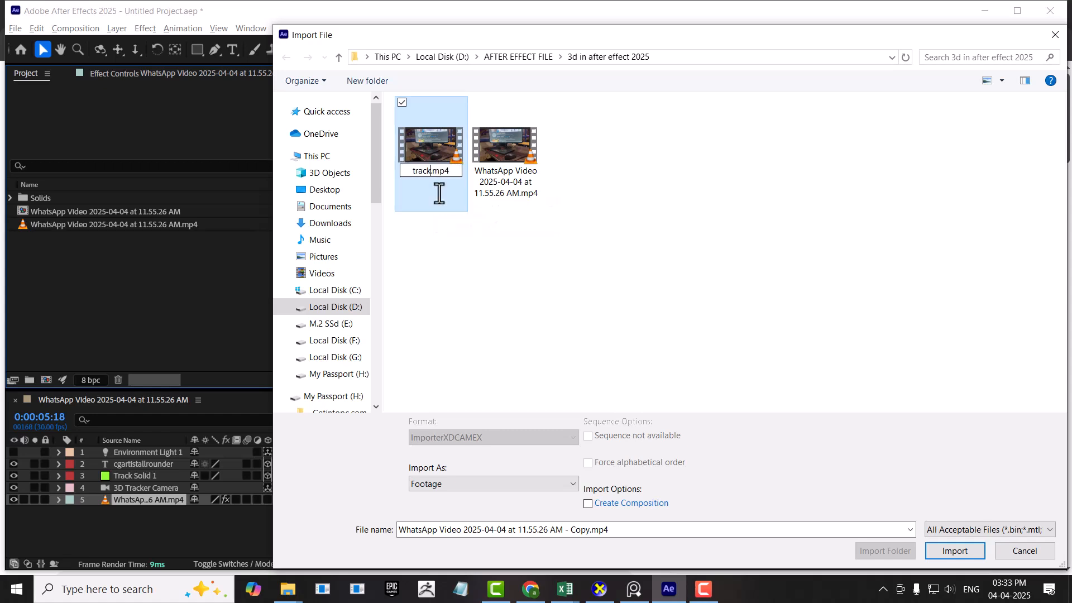
click(439, 193)
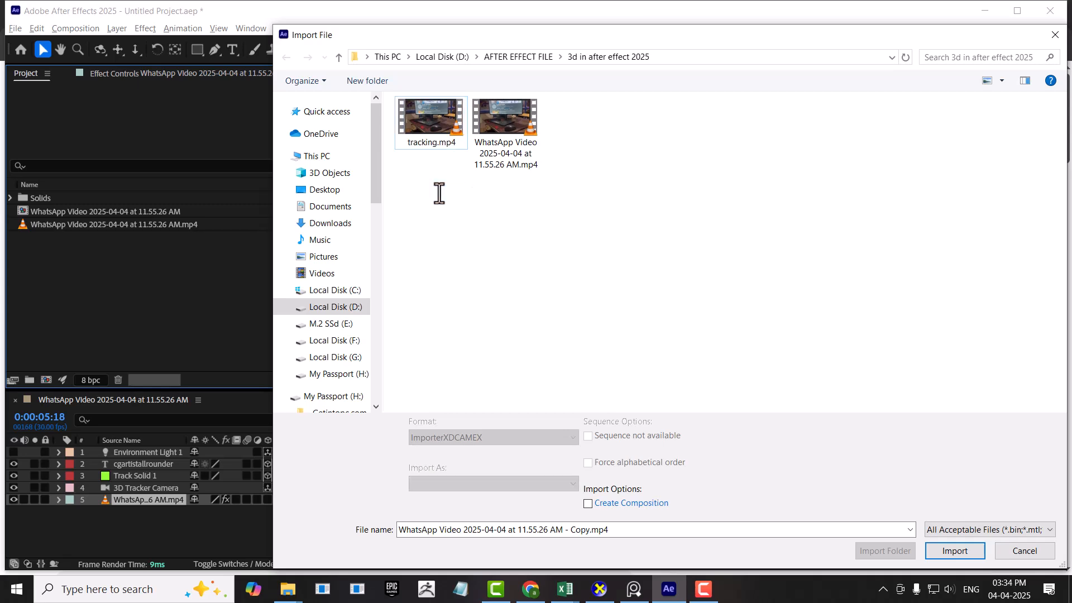
click(433, 127)
double_click(431, 125)
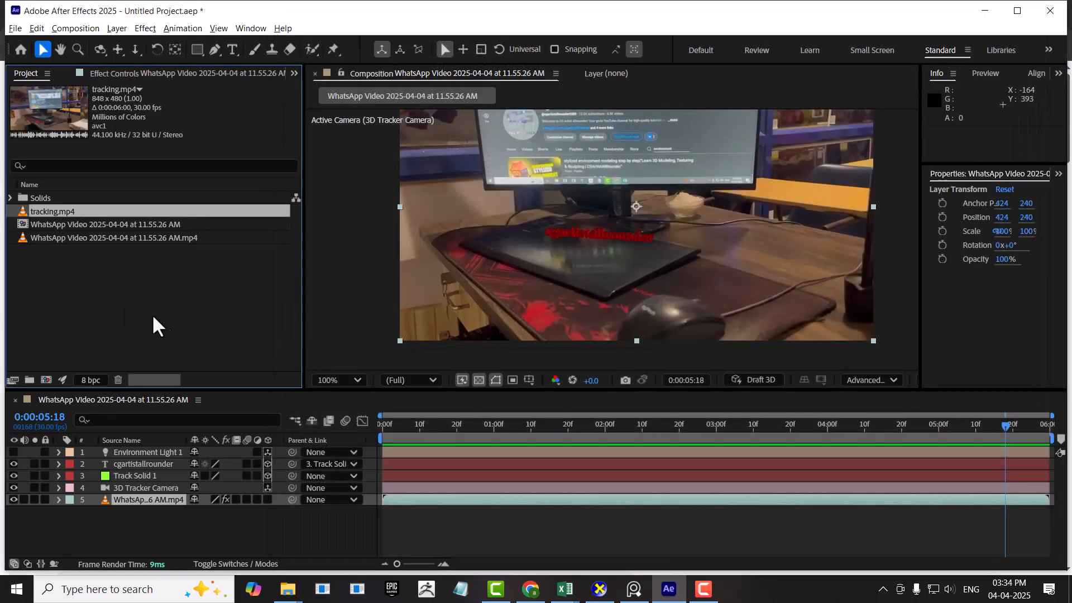
Step: Create a project folder named Tracking and move tracking.mp4 into it
click(30, 380)
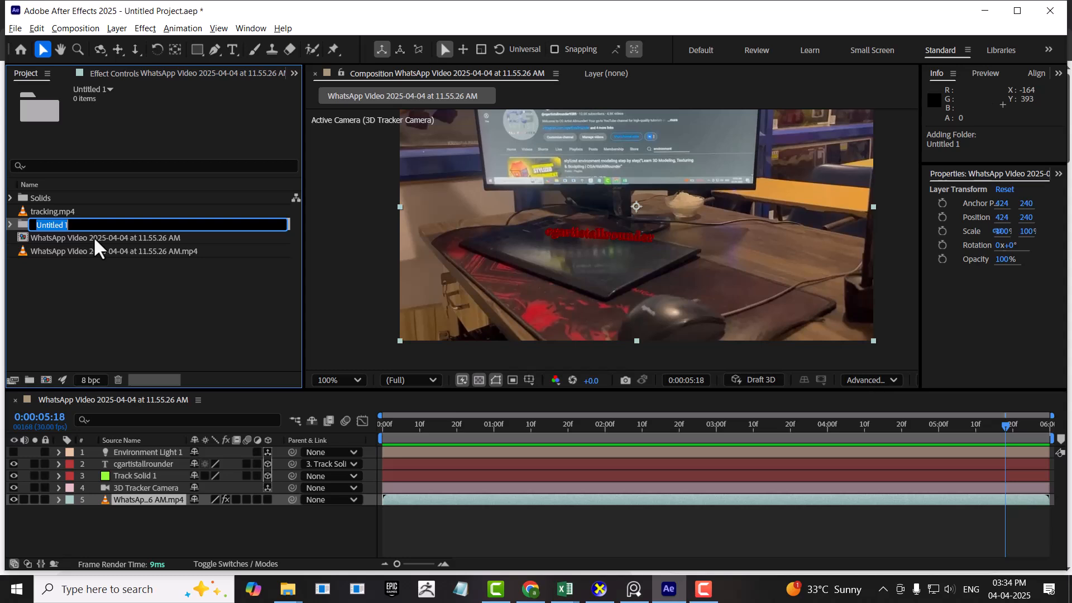
text(Tracki)
key(Return)
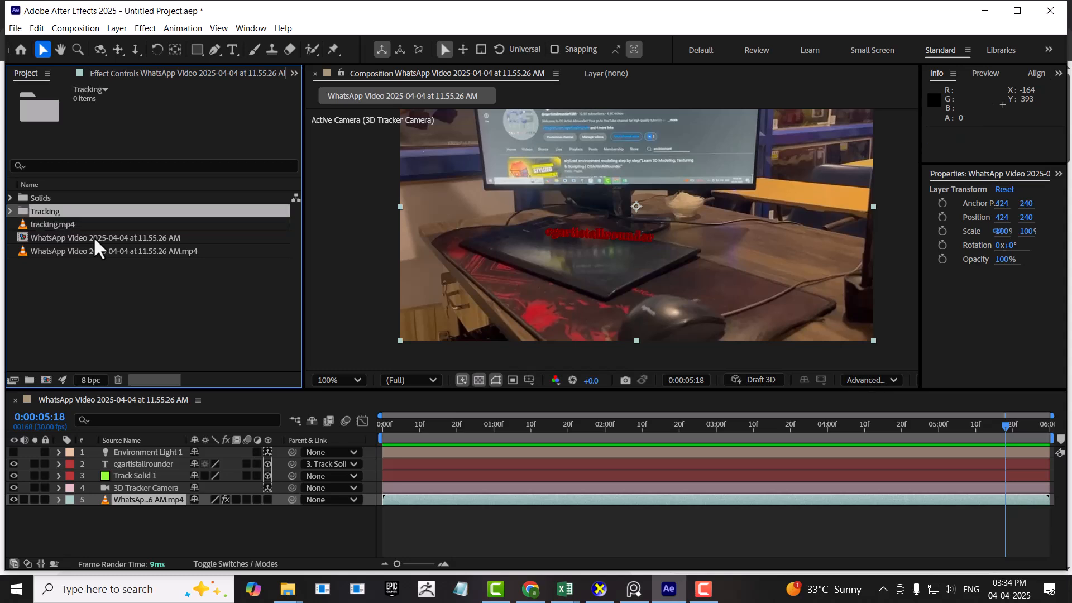
click(55, 274)
click(44, 226)
drag(47, 226, 51, 215)
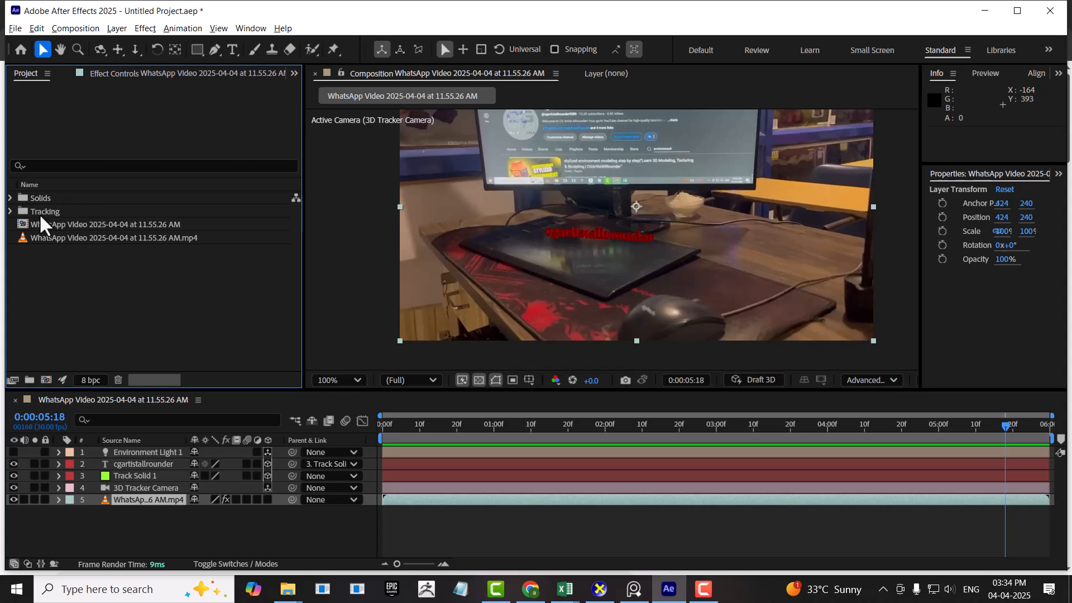
Step: Create a folder named Project and move the WhatsApp Video composition and its source footage into it
click(29, 379)
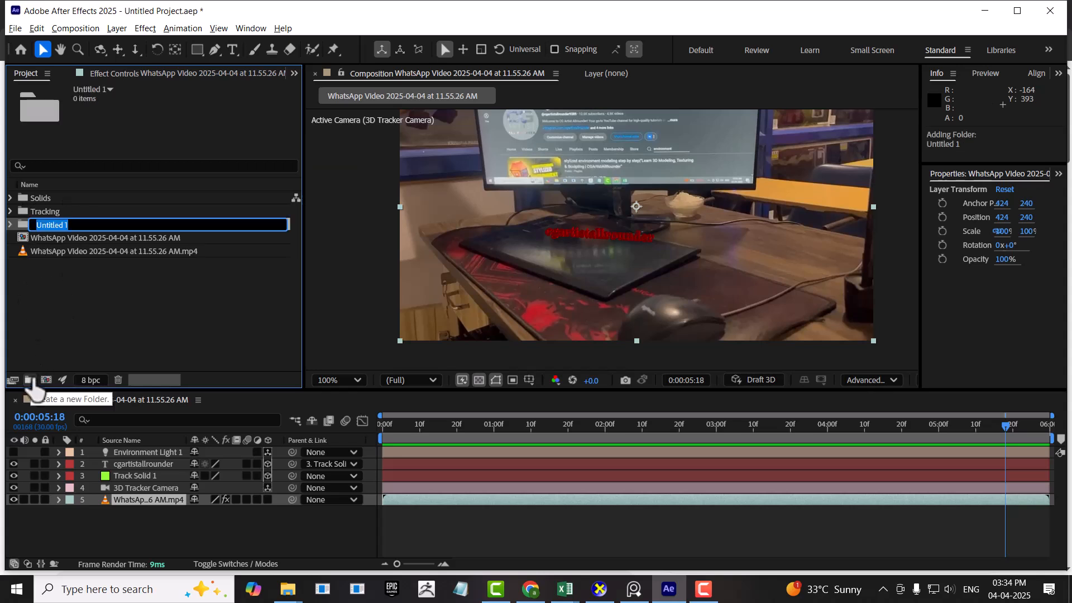
text(Project)
key(Return)
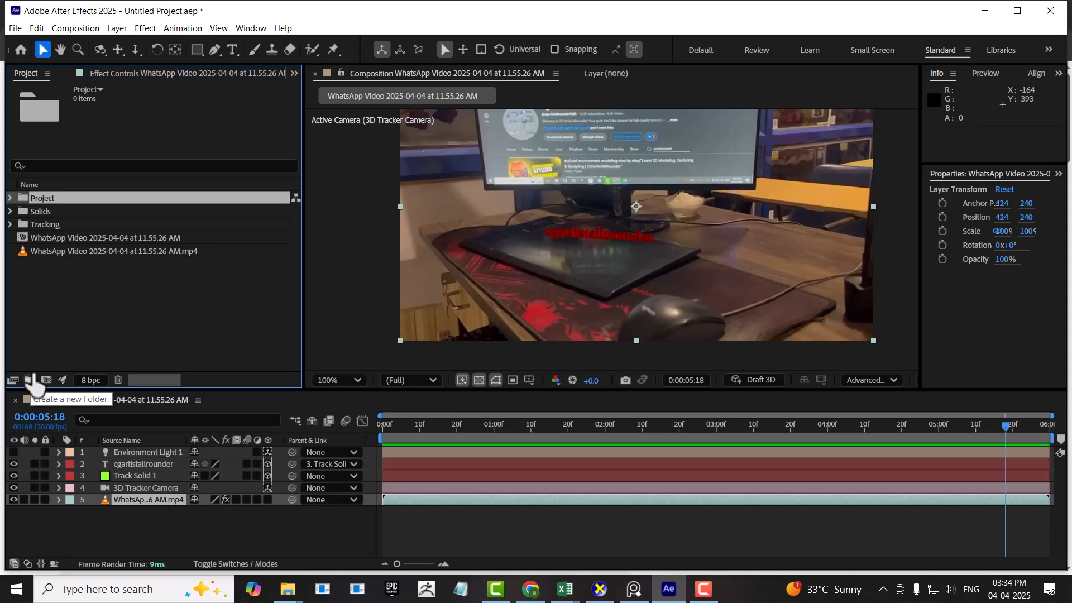
click(95, 242)
shift+click(93, 249)
drag(92, 249, 86, 200)
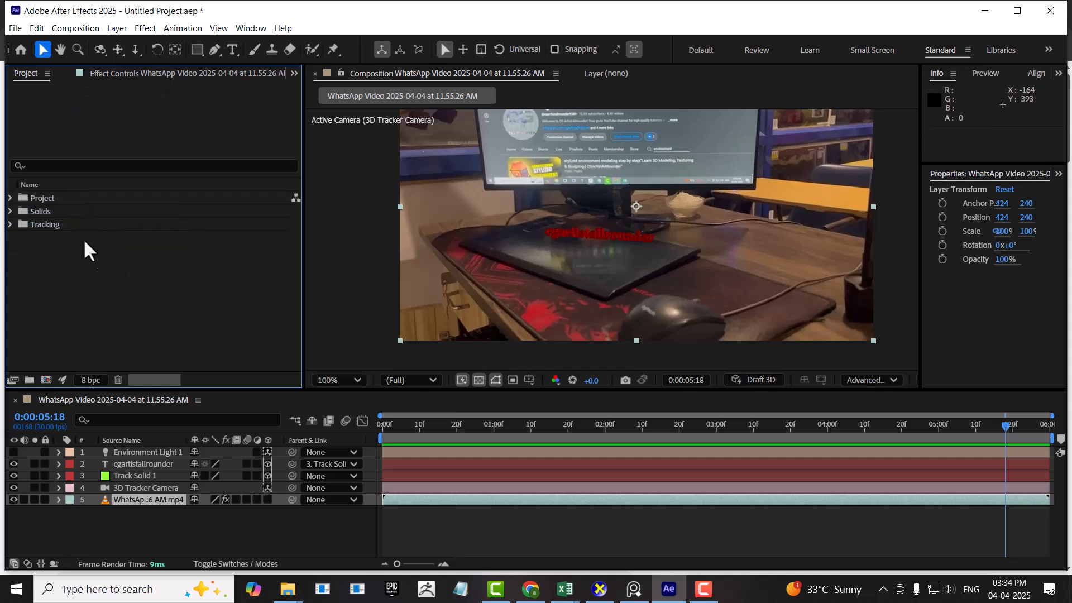
Step: Create a new composition from tracking.mp4 inside the Tracking folder
click(68, 224)
click(10, 224)
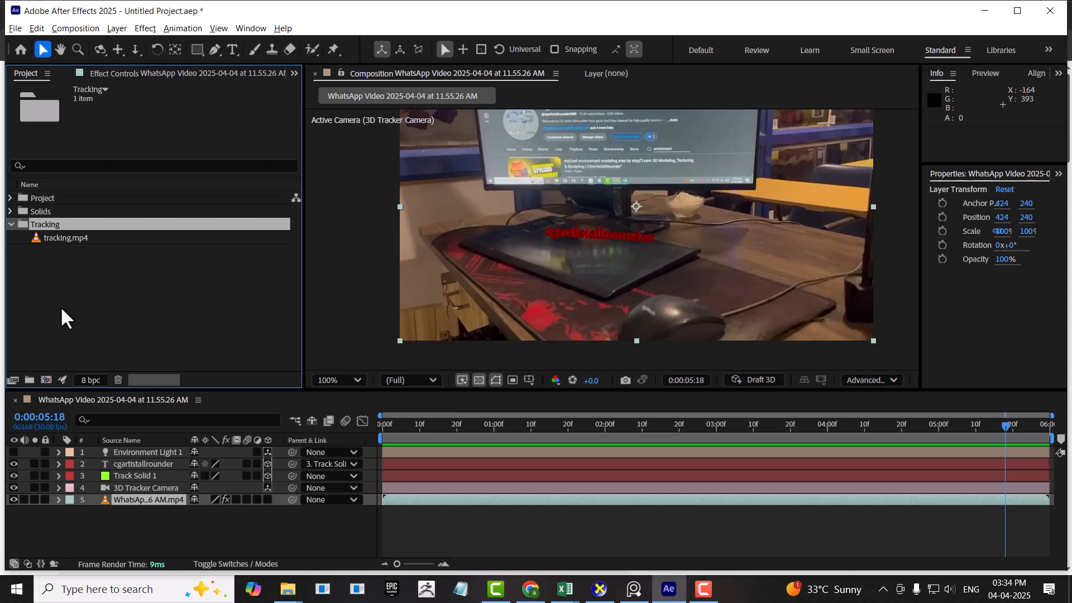
click(106, 296)
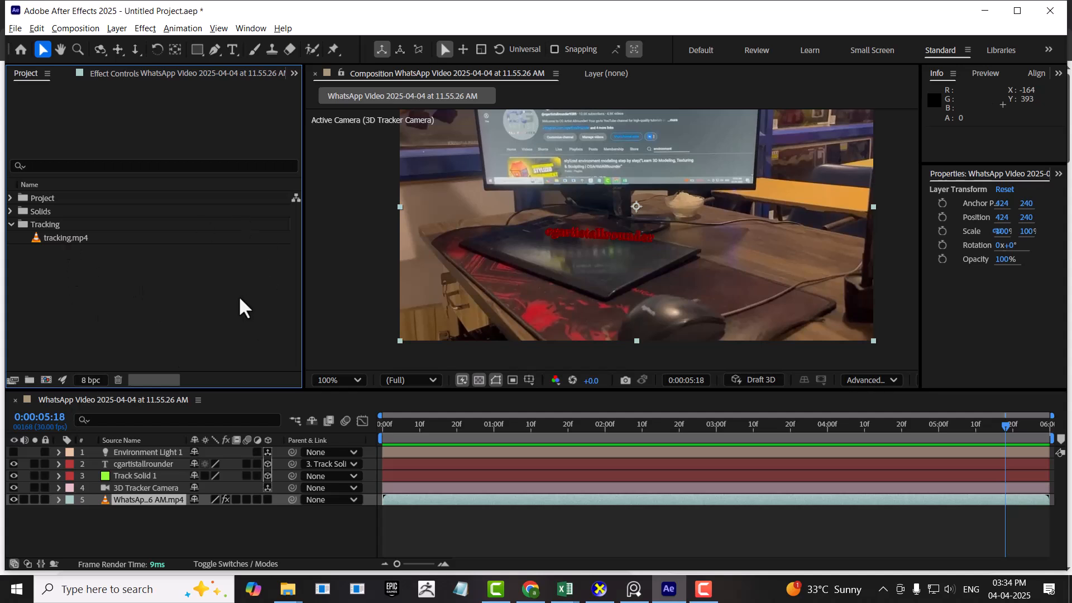
drag(58, 240, 42, 380)
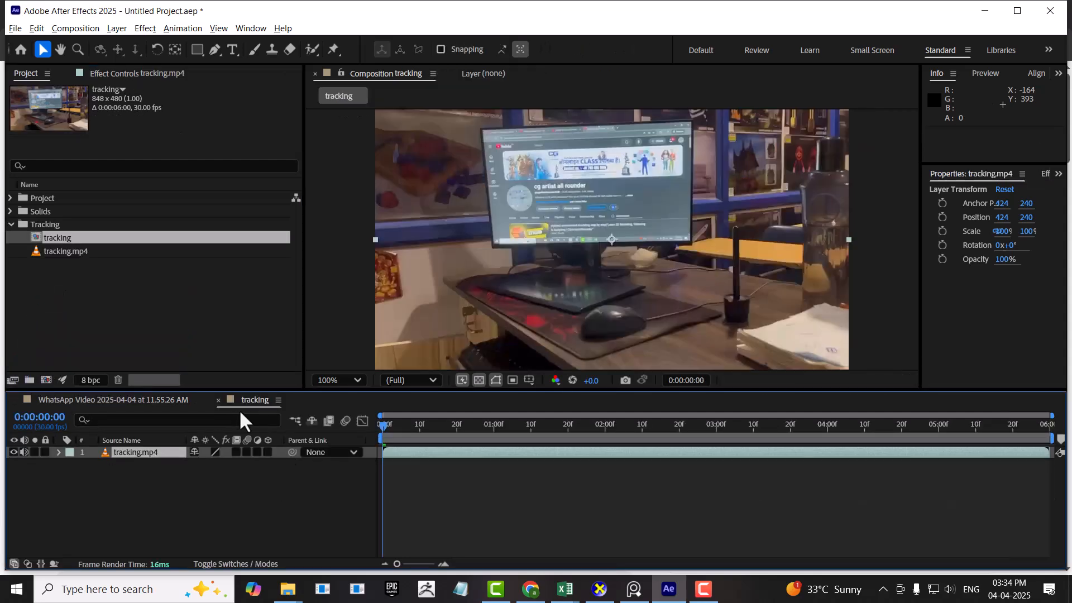
Step: Compare the WhatsApp Video composition with the tracking composition, ending on the tracking one
click(113, 400)
click(254, 401)
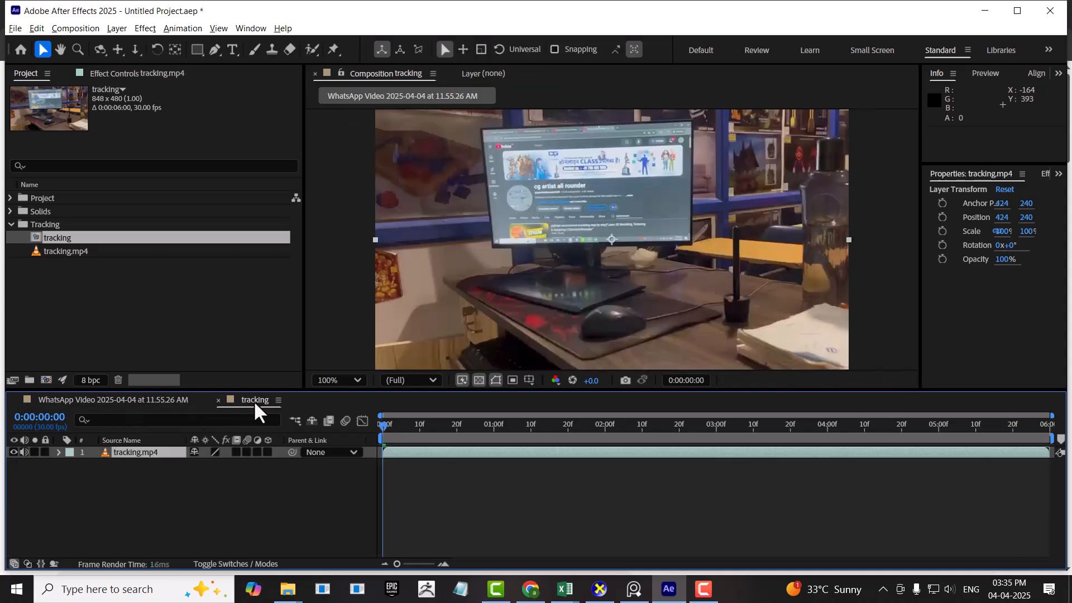
click(147, 399)
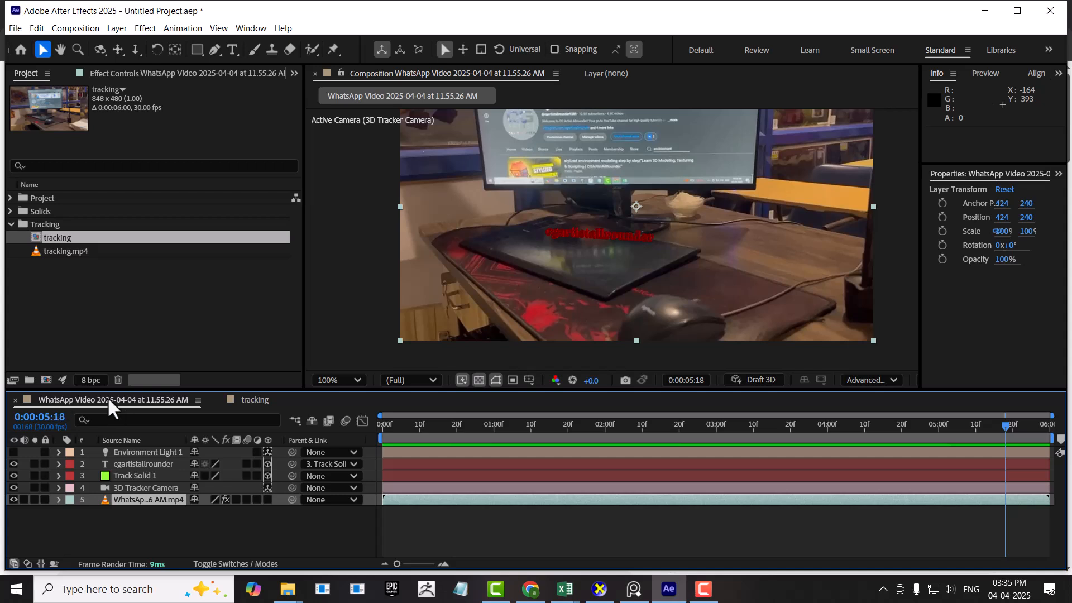
click(254, 400)
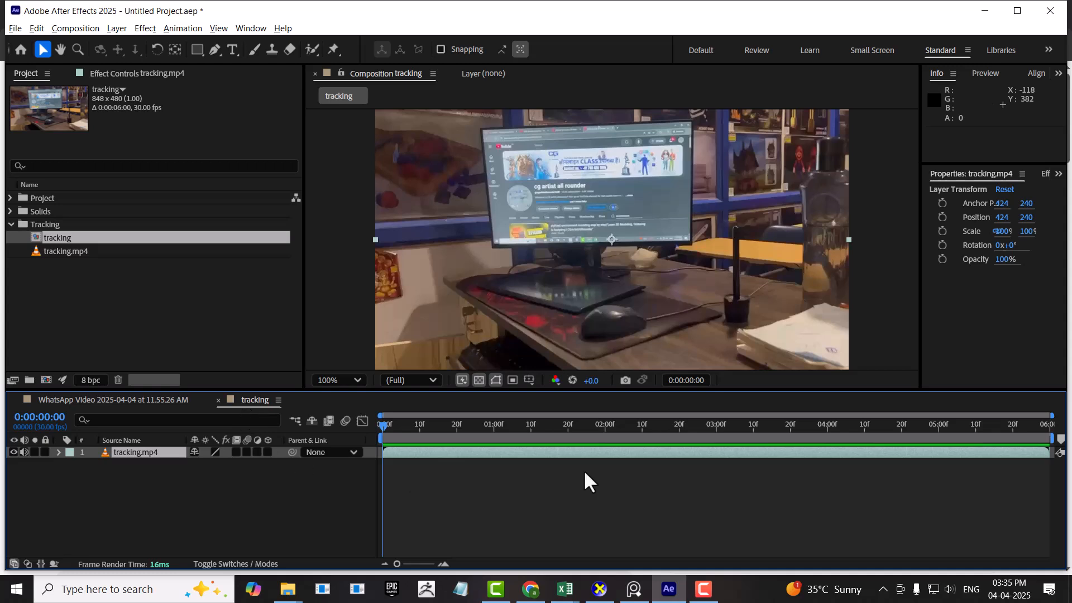
Step: Preview the tracking composition and mute the audio of the tracking.mp4 layer
click(240, 520)
click(134, 452)
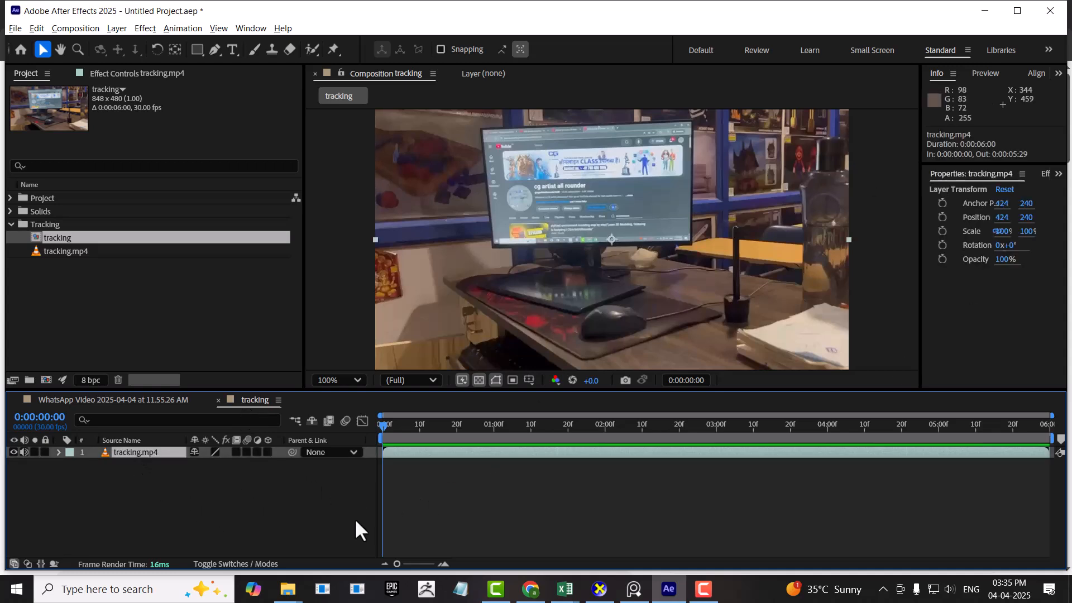
key(space)
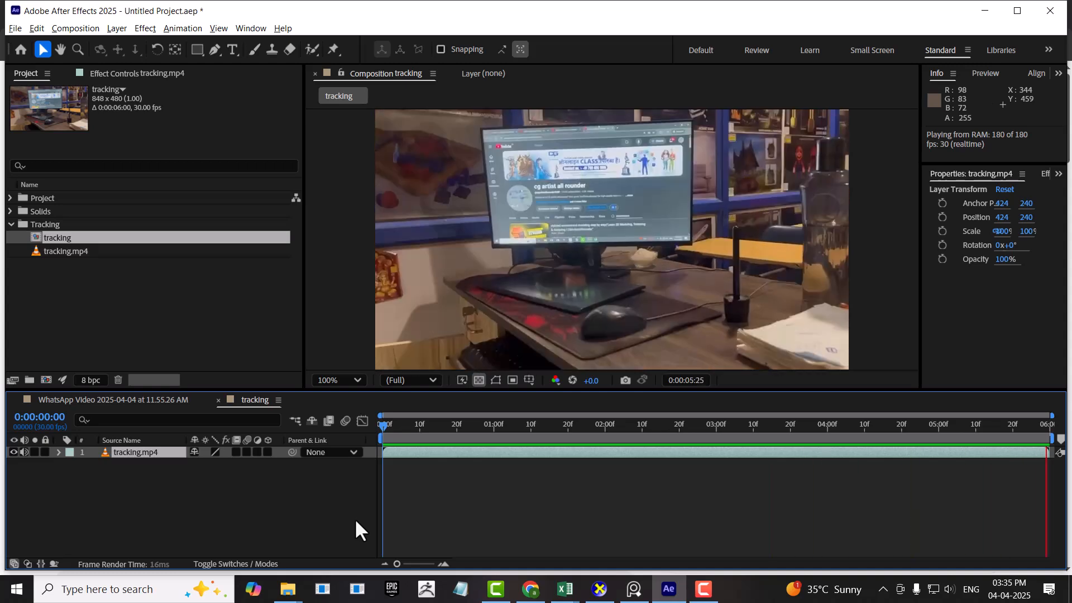
click(24, 452)
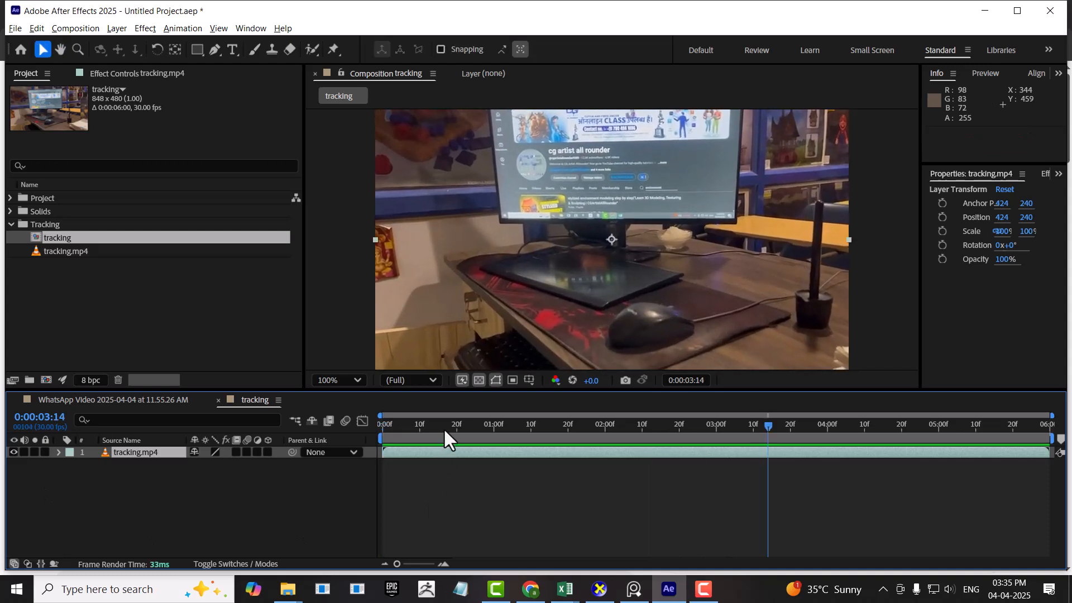
key(space)
Step: Run Track Camera on the tracking.mp4 layer to analyze the footage with the 3D Camera Tracker
click(211, 486)
click(176, 457)
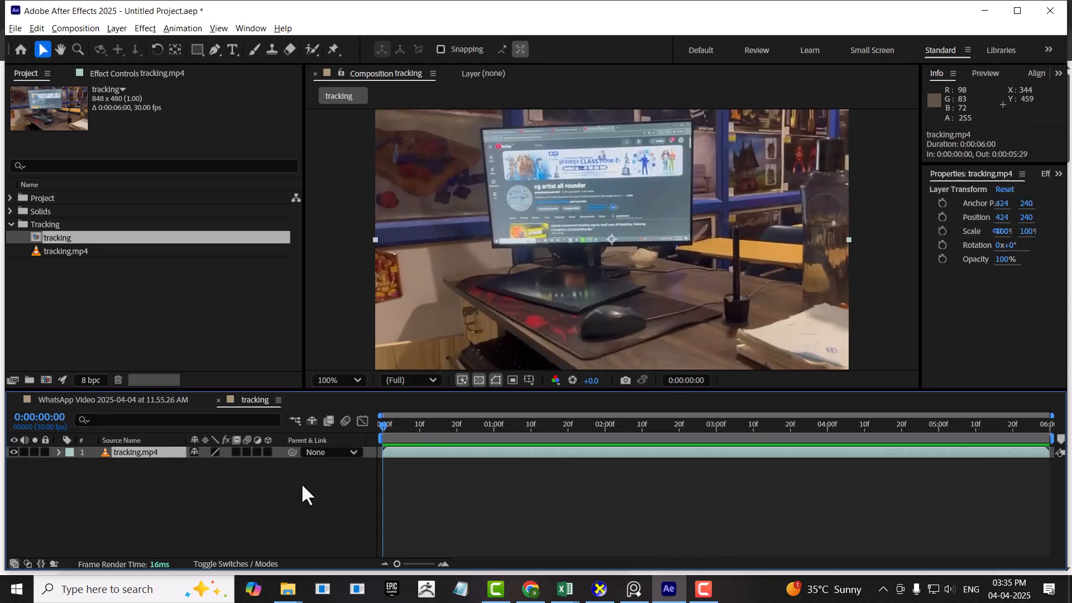
click(246, 29)
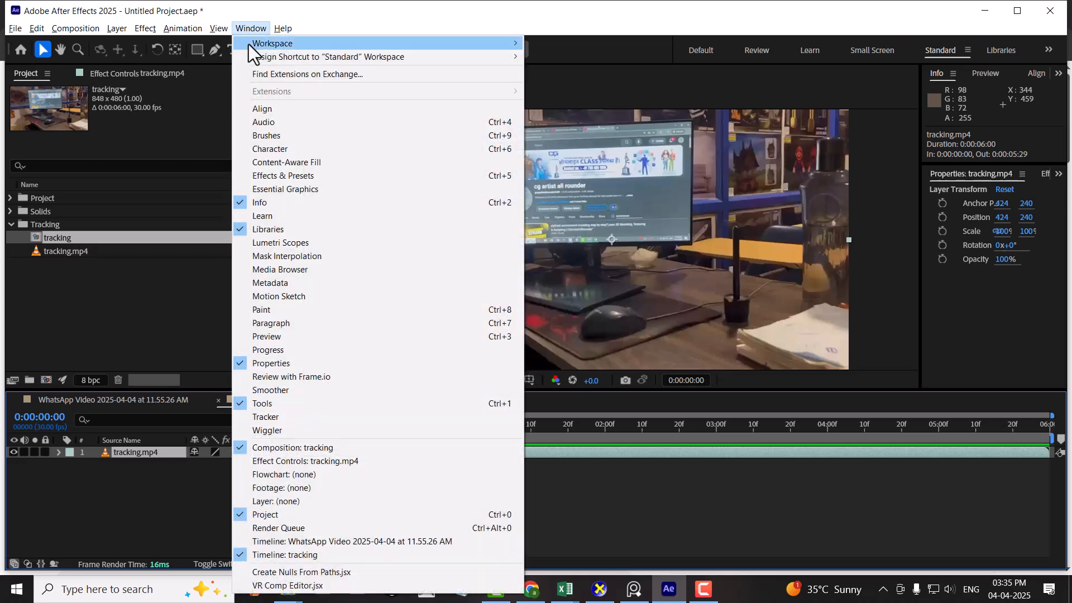
click(279, 417)
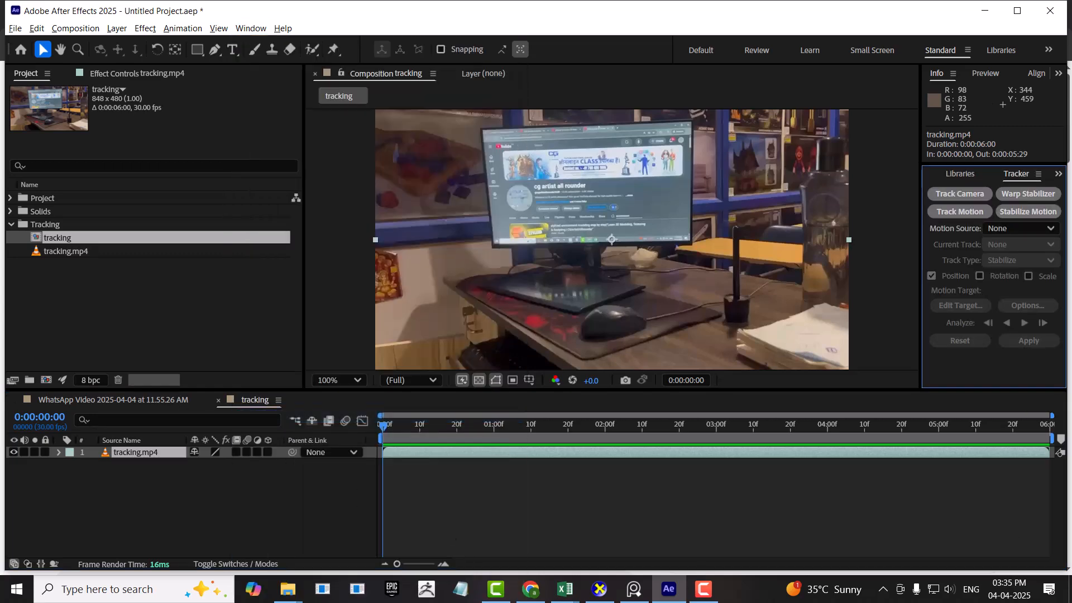
click(130, 454)
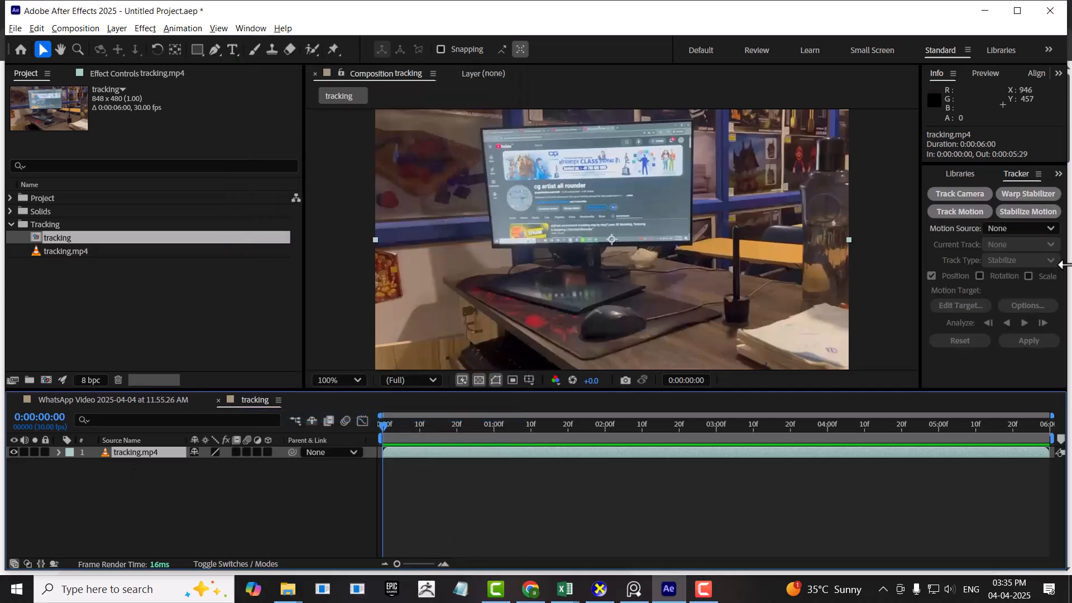
click(961, 192)
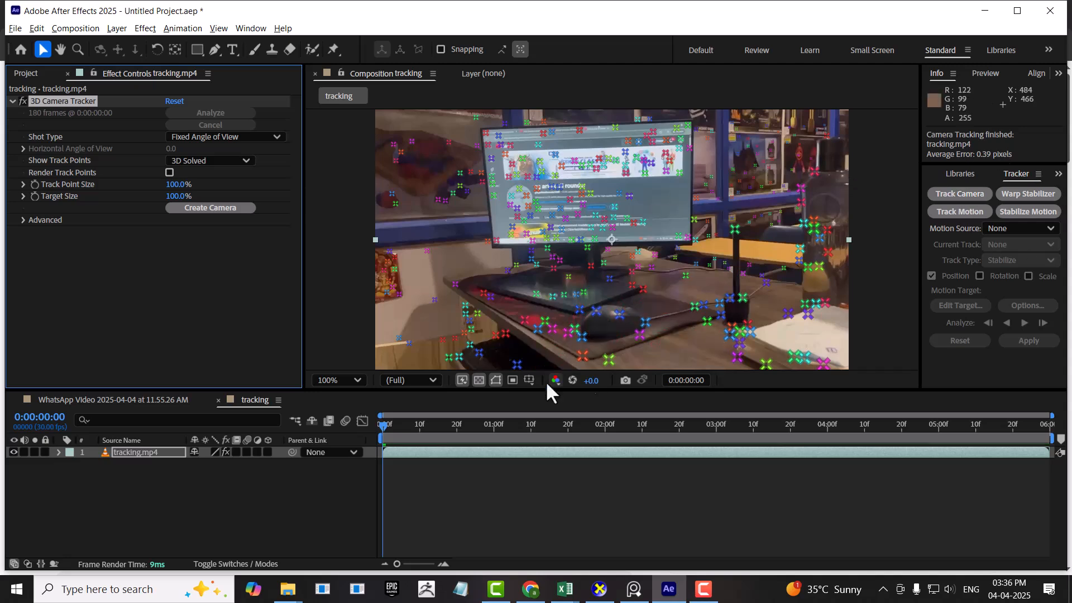
Step: Select the track points on the desk beside the pen holder and set them as the ground plane and origin
click(657, 354)
click(608, 359)
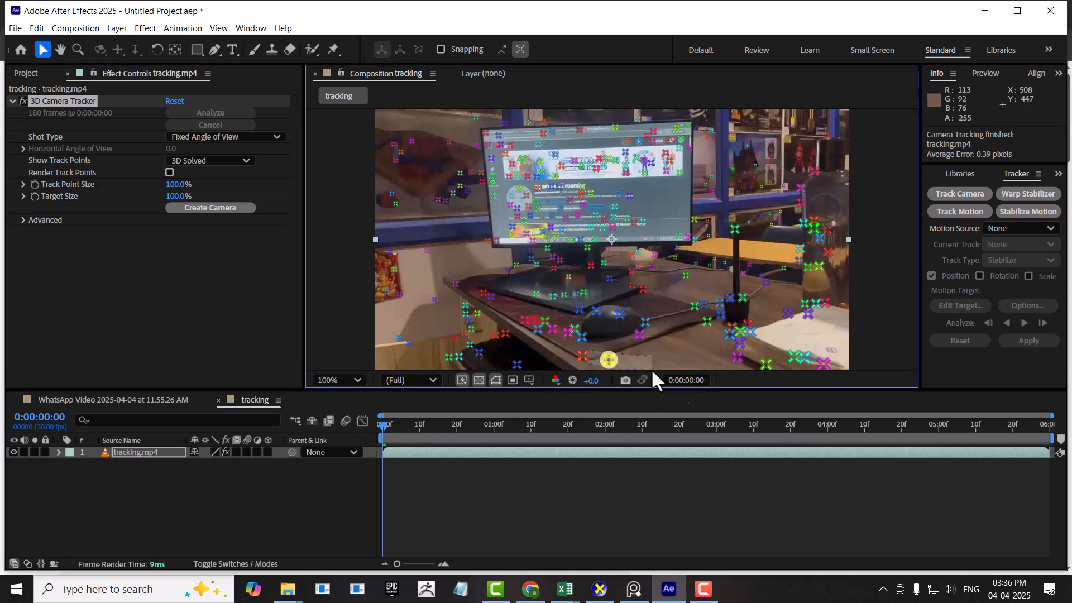
mouse_move(722, 333)
mouse_down()
mouse_move(727, 310)
mouse_move(686, 324)
mouse_up()
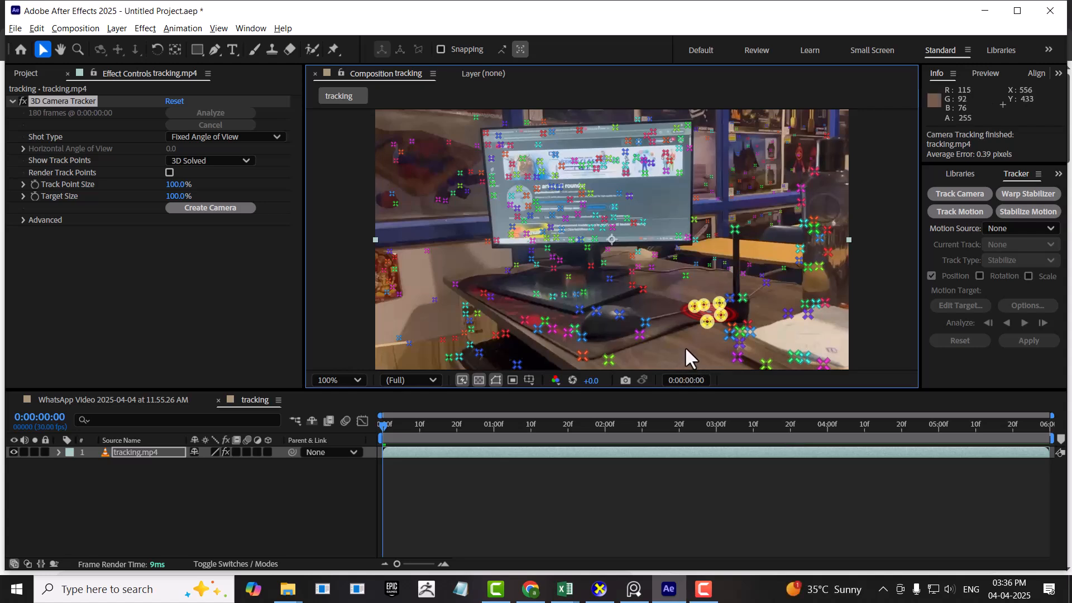
right_click(705, 316)
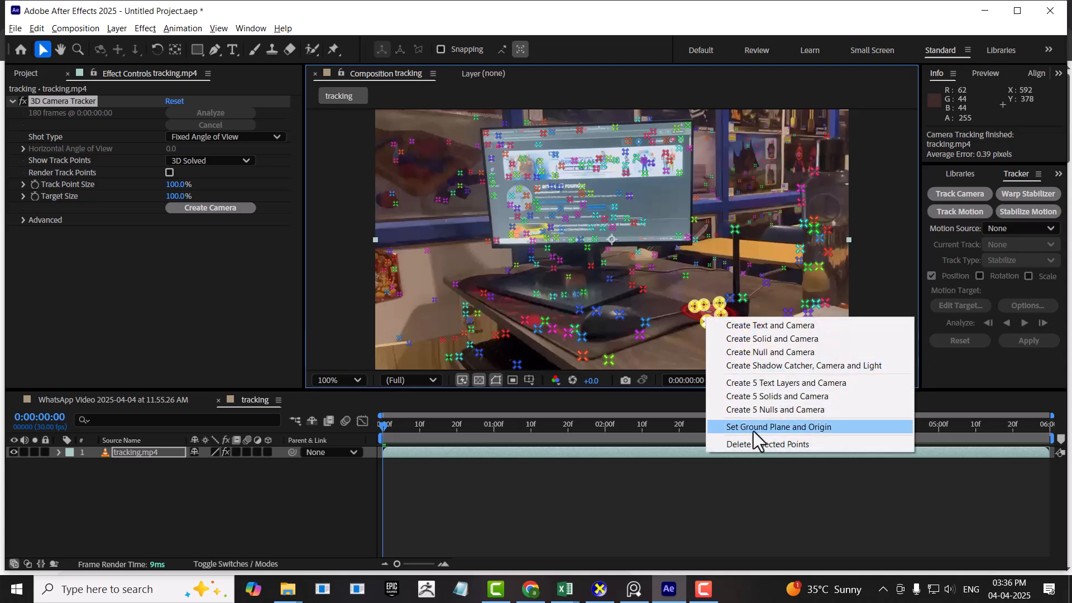
click(815, 427)
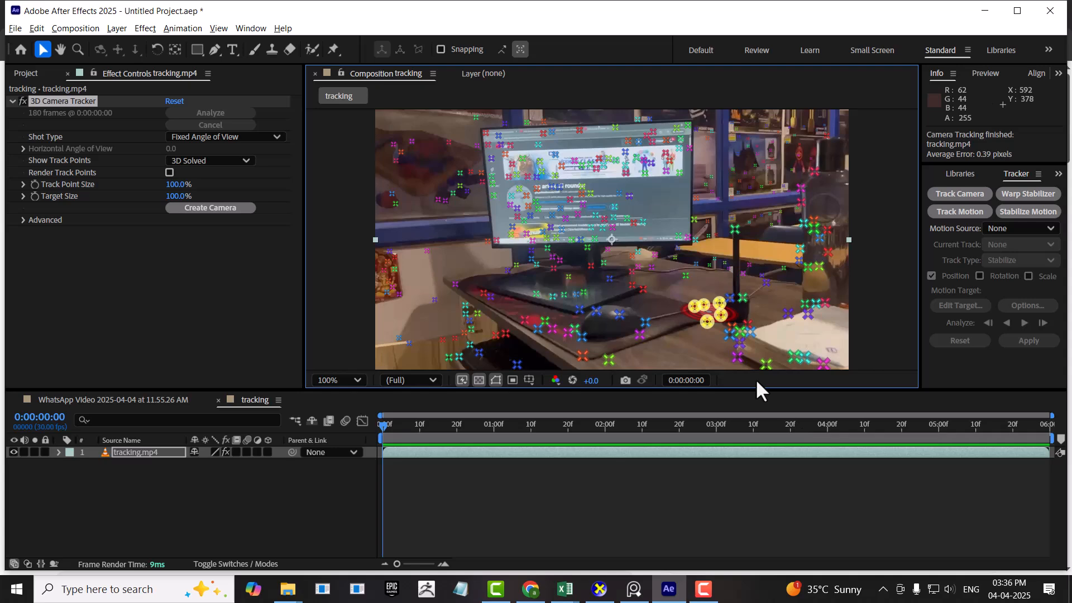
Step: Create a solid and camera from the selected desk track points, and select each new layer in turn to check it
right_click(707, 316)
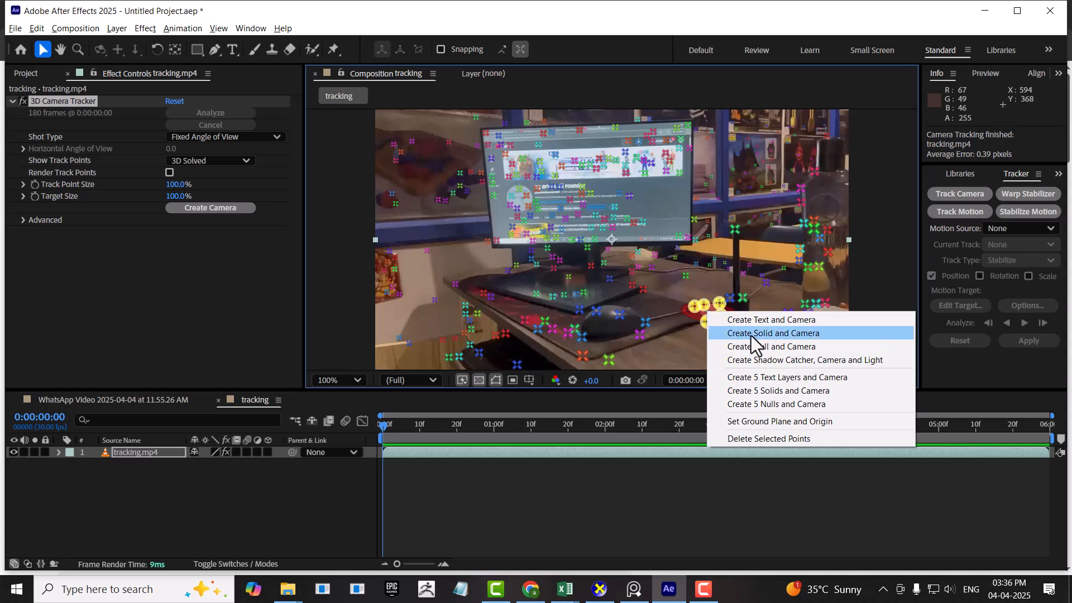
click(786, 332)
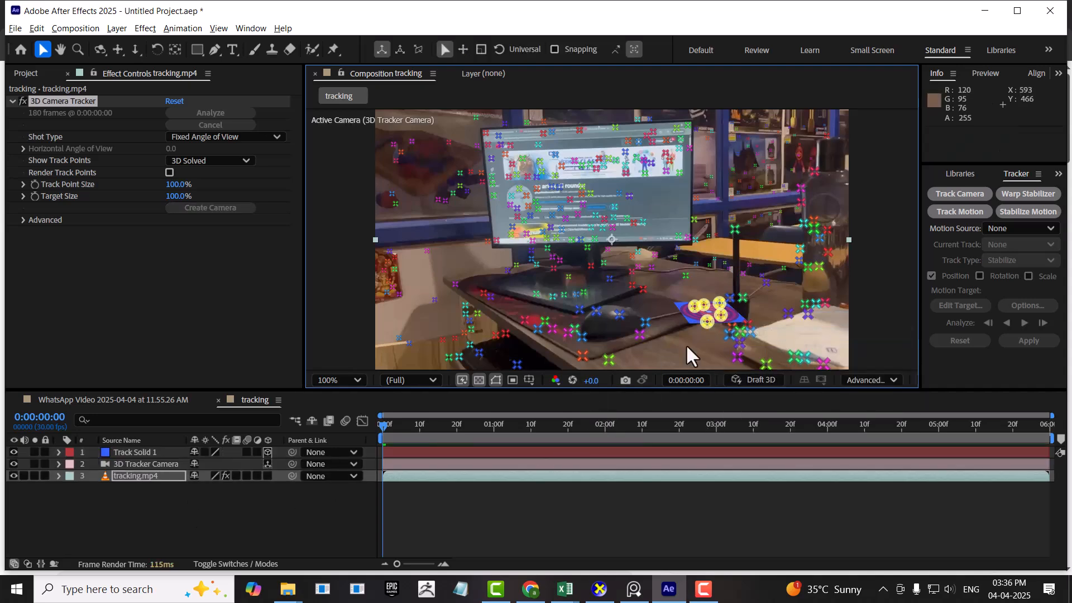
click(127, 452)
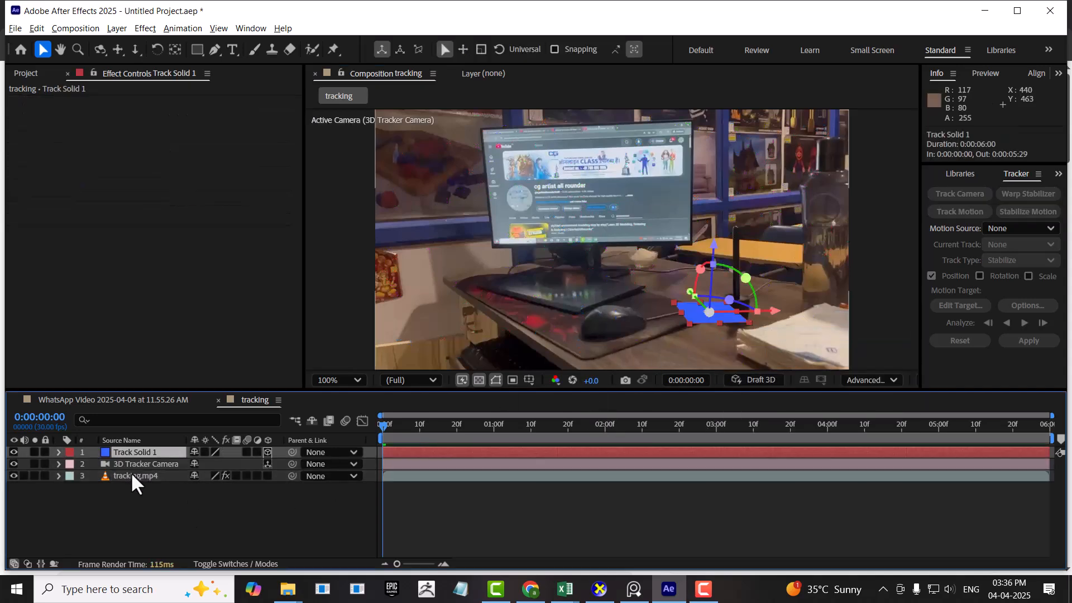
click(127, 465)
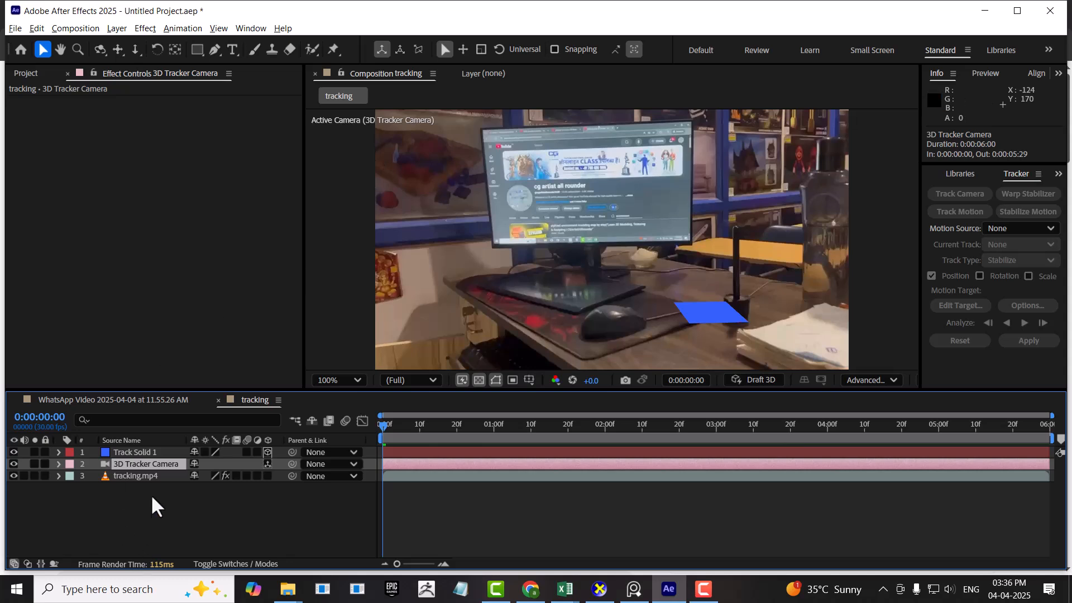
Step: Add a text layer reading "cgartistallrounder" over the desk area in front of the monitor
click(232, 49)
click(531, 296)
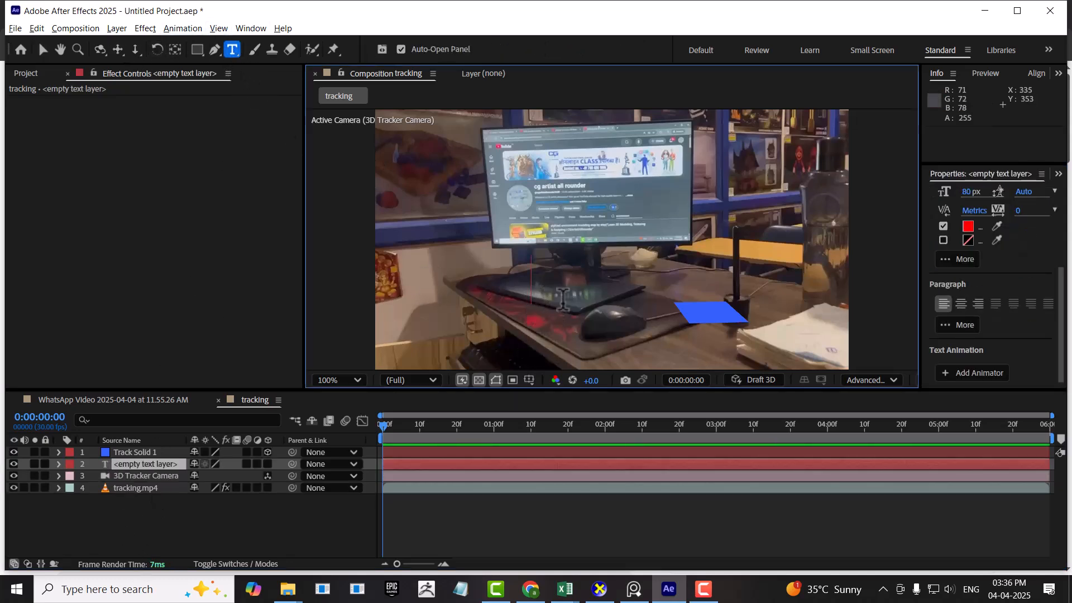
text(c)
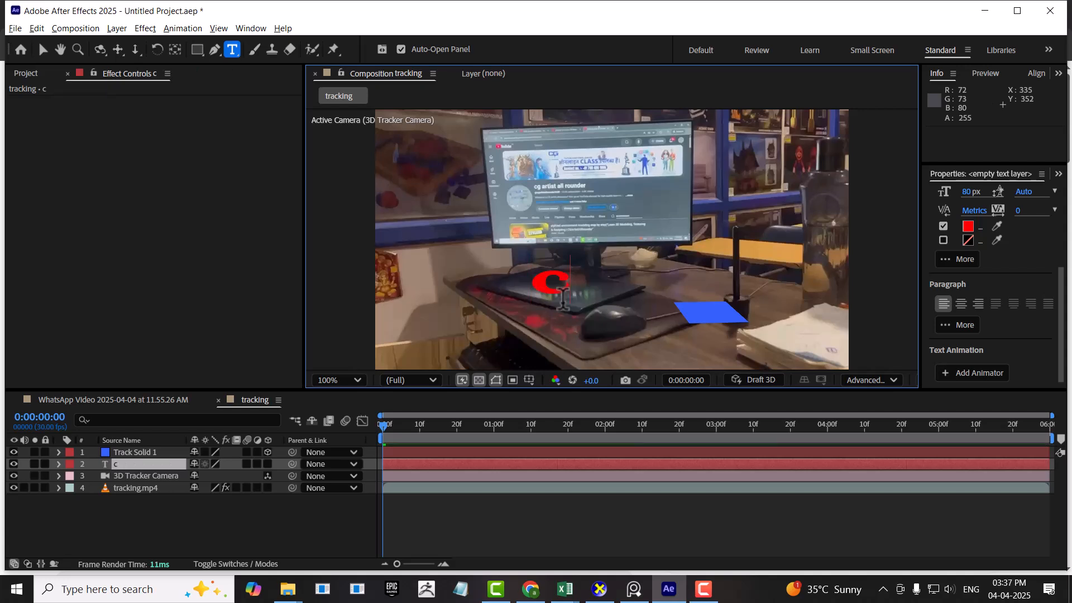
text(g)
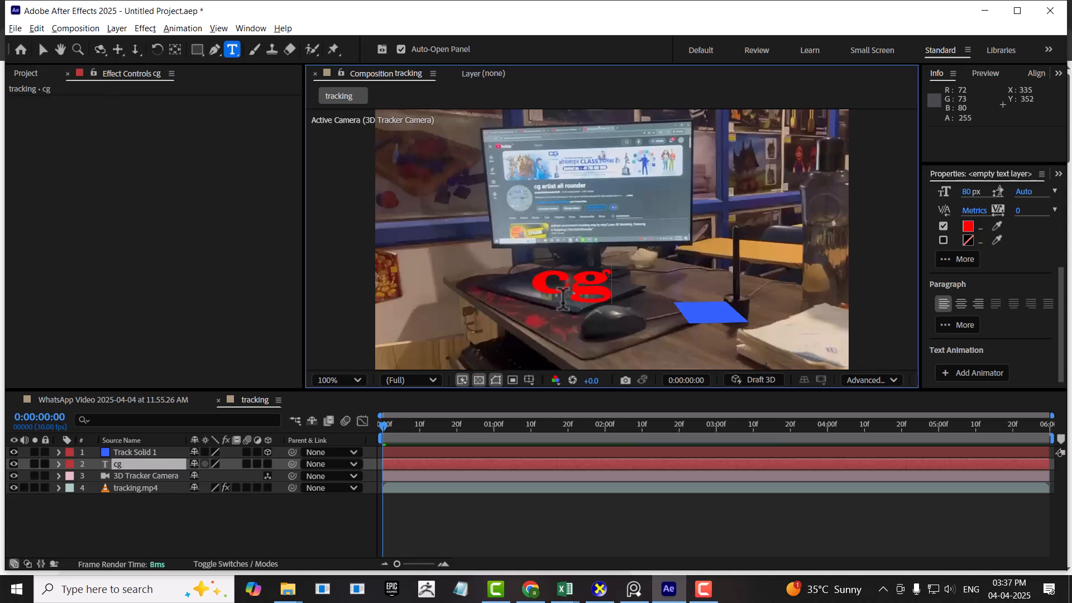
text(artistallrounder)
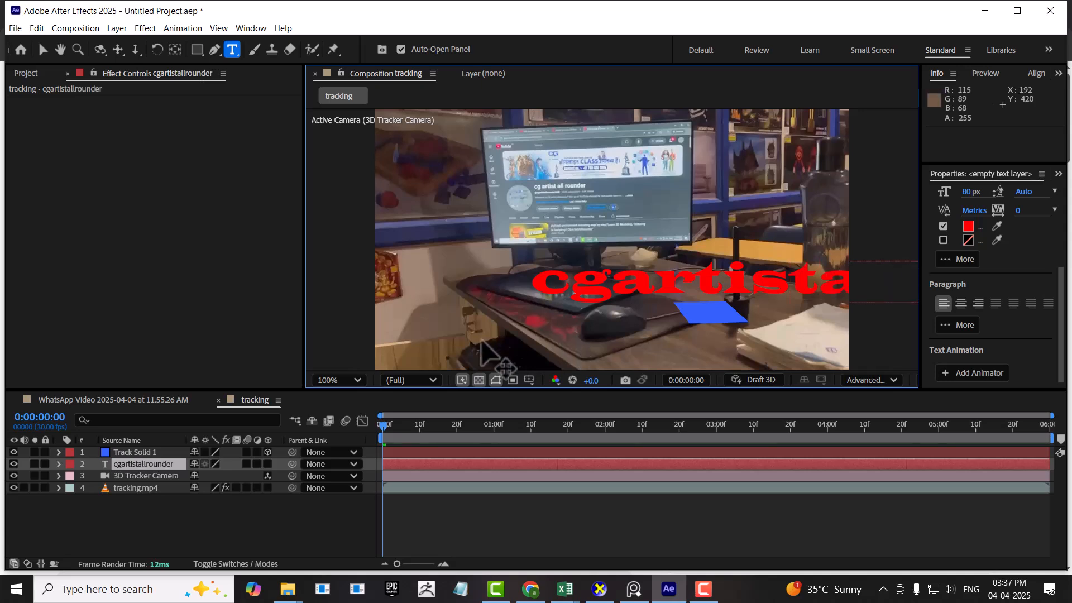
Step: Set the whole text to 31 px in the Zilla Slab Light font
key(ctrl+a)
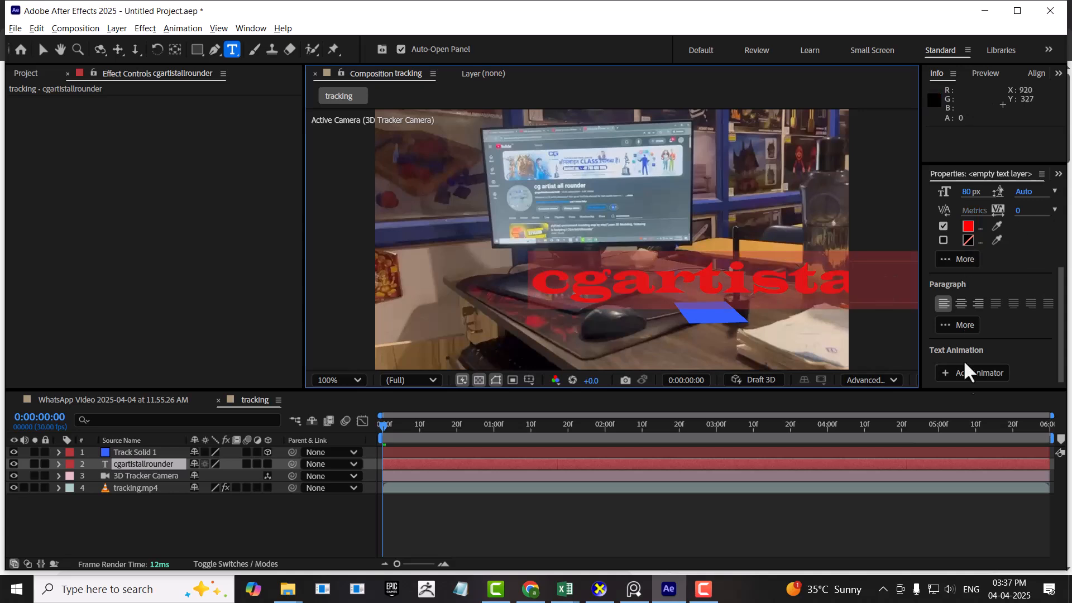
drag(967, 195, 937, 204)
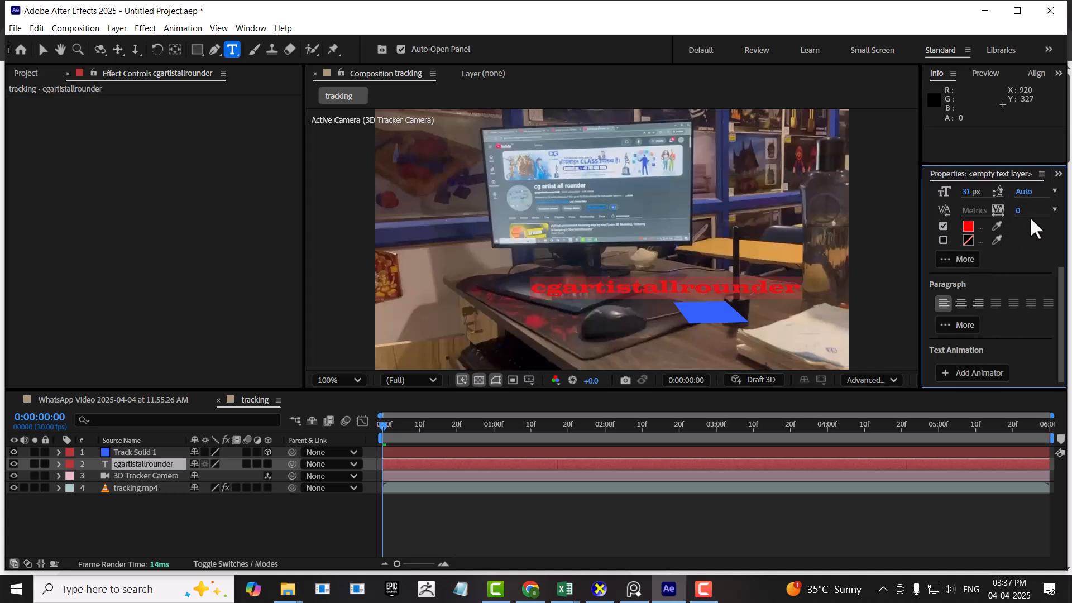
scroll(994, 260, up, 3)
click(1008, 196)
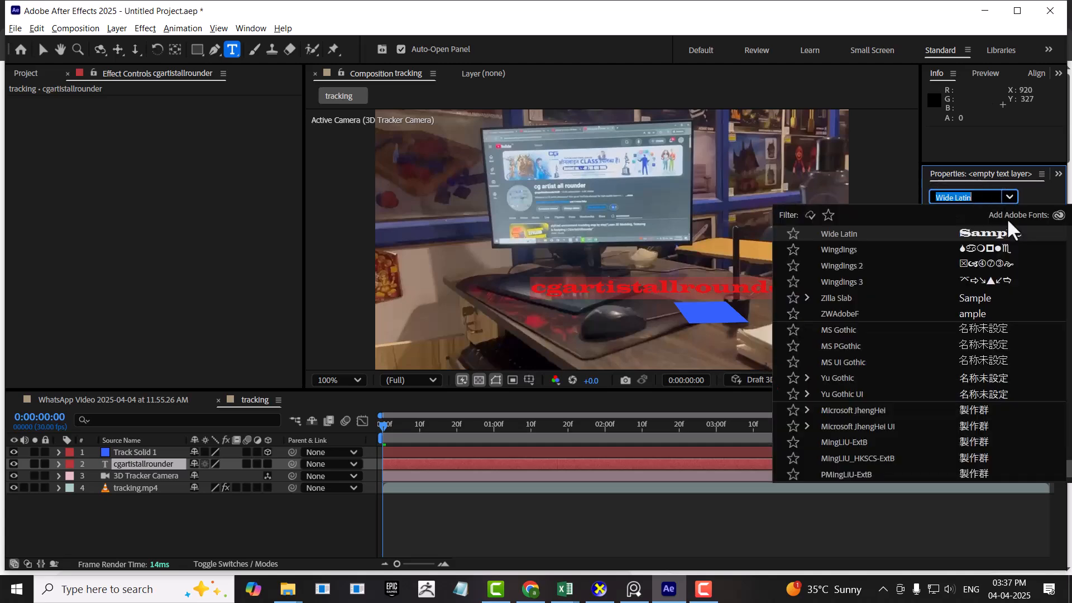
scroll(994, 374, down, 1)
click(974, 269)
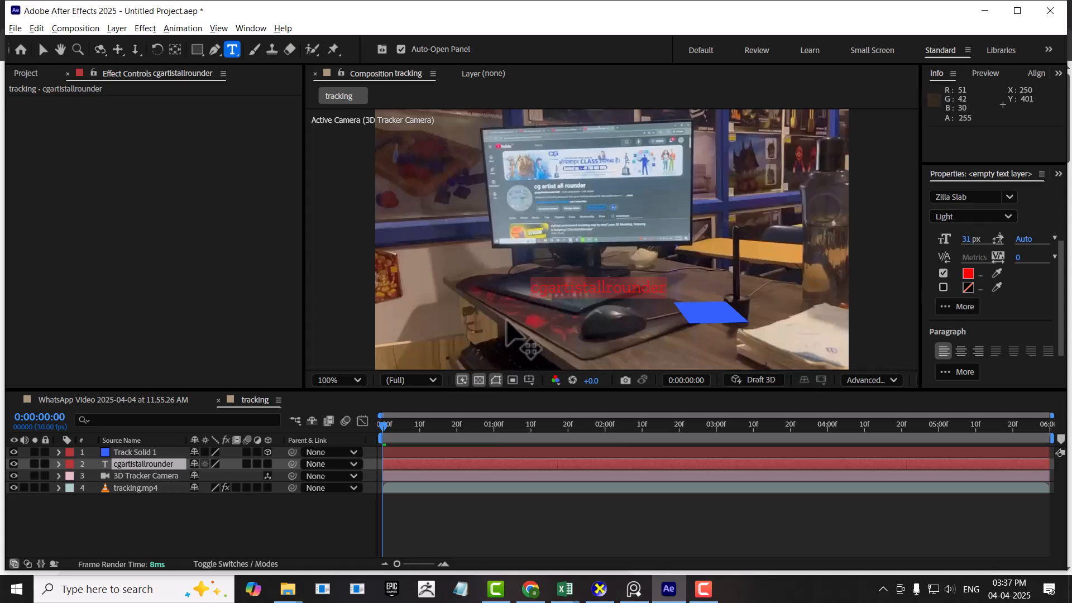
Step: Capitalize the first letter so that the text reads "Cgartistallrounder"
click(537, 290)
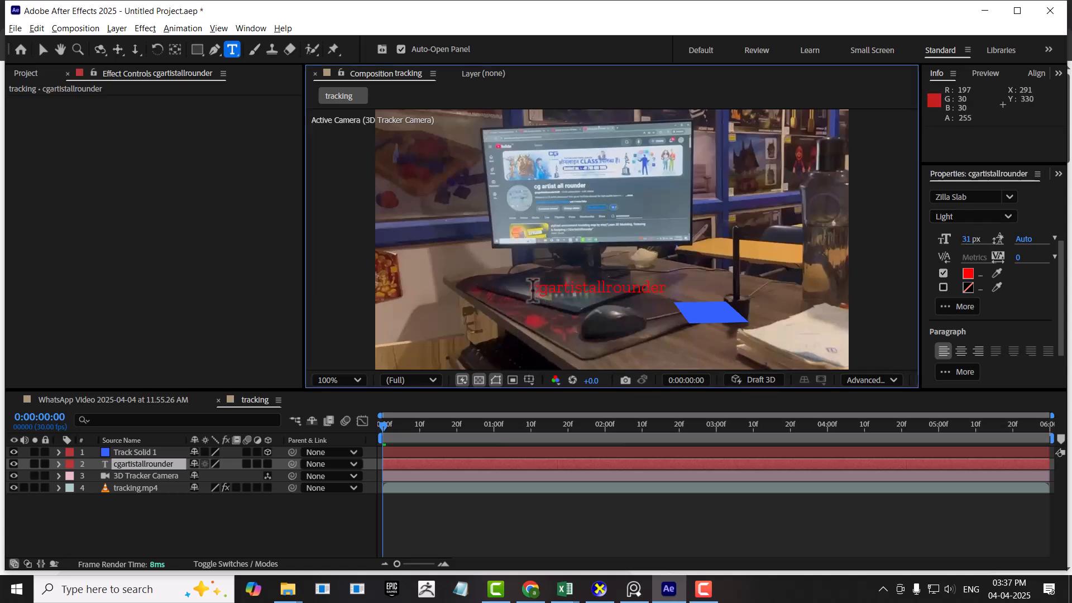
key(BackSpace)
text(C)
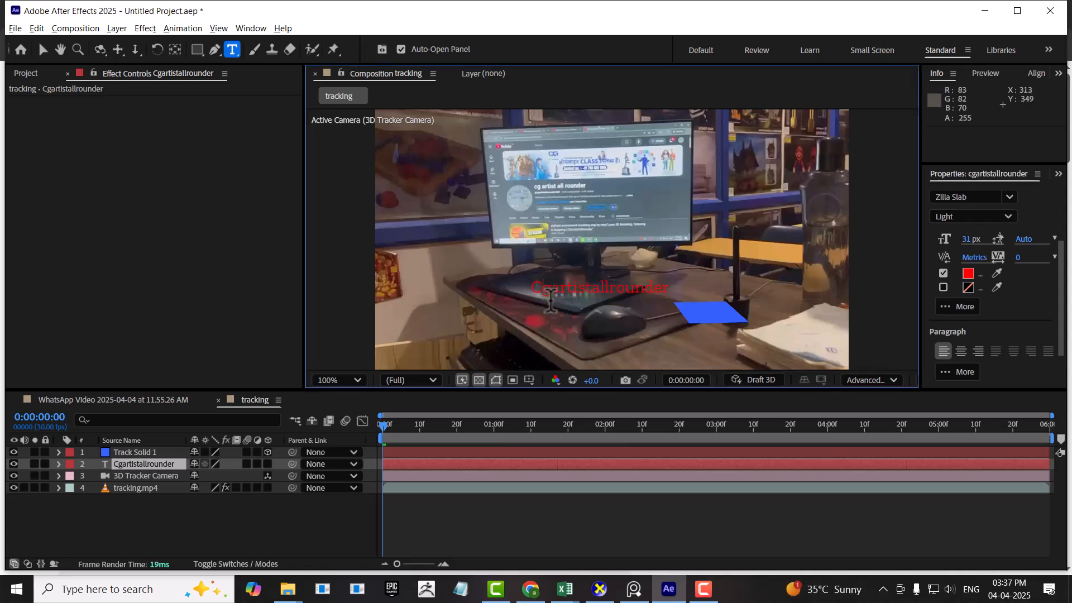
Step: Try Segoe UI Emoji and Zilla Slab Bold Italic as the text's font
click(982, 196)
scroll(960, 329, down, 1)
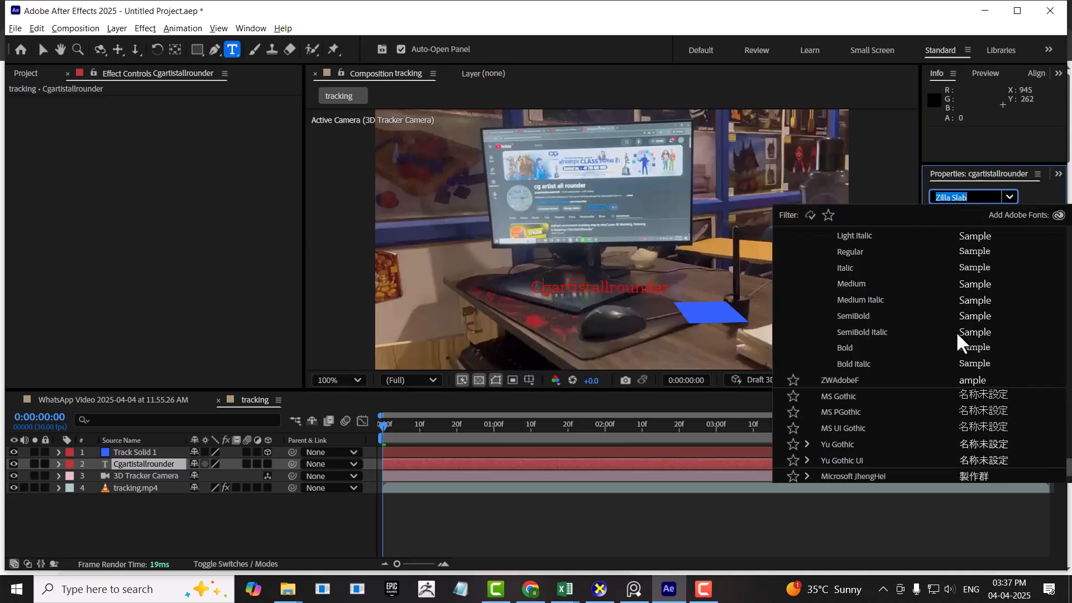
scroll(963, 383, down, 3)
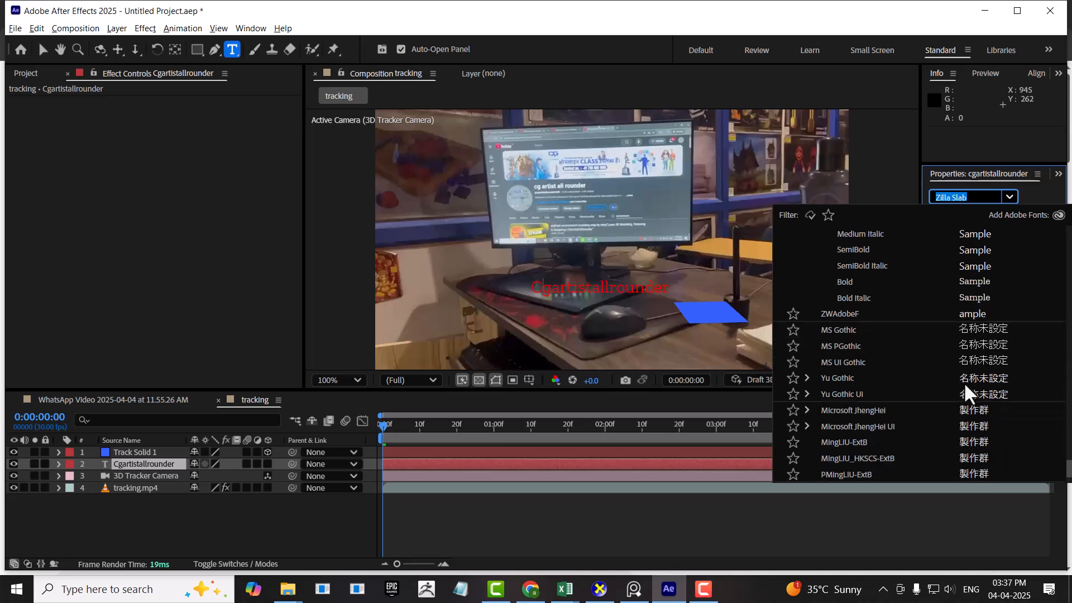
scroll(943, 390, down, 4)
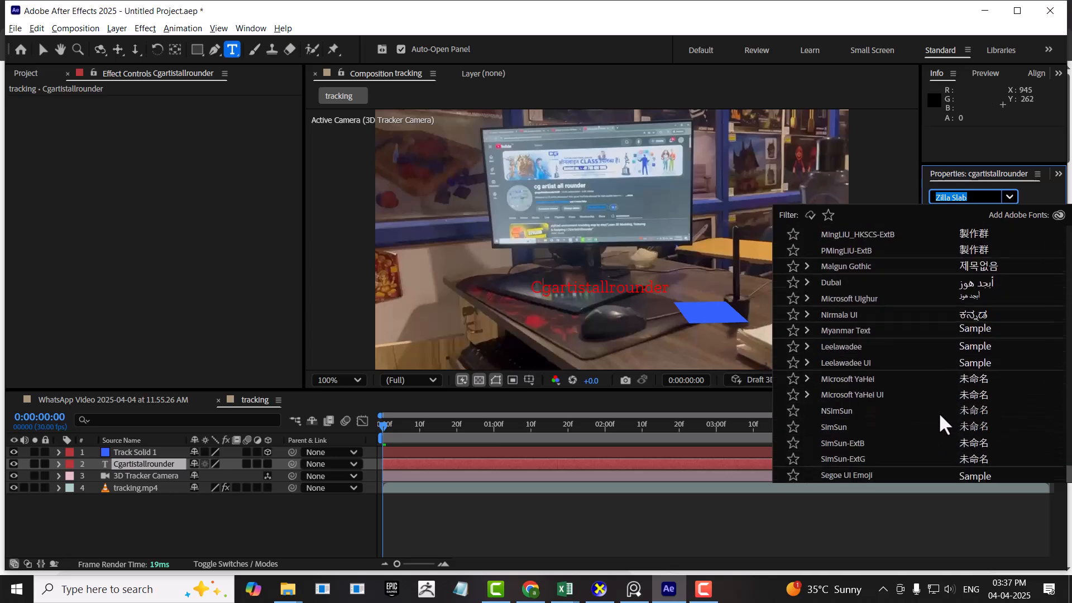
click(871, 475)
click(1011, 198)
scroll(976, 242, up, 5)
scroll(889, 304, up, 3)
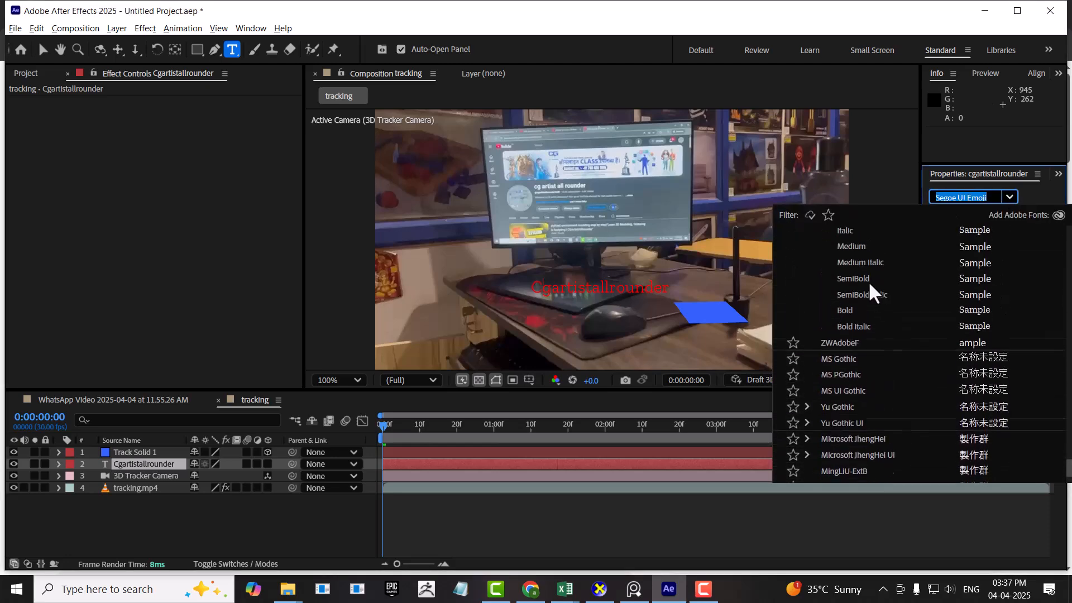
click(856, 359)
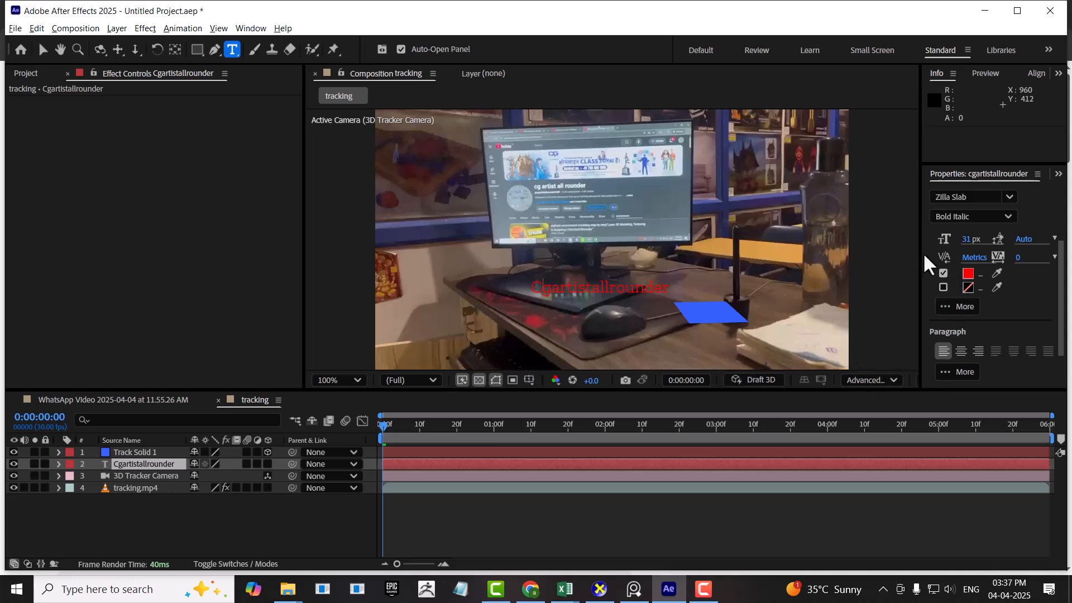
Step: Select the entire text and try the Vineta BT and Verdana fonts on it
double_click(670, 289)
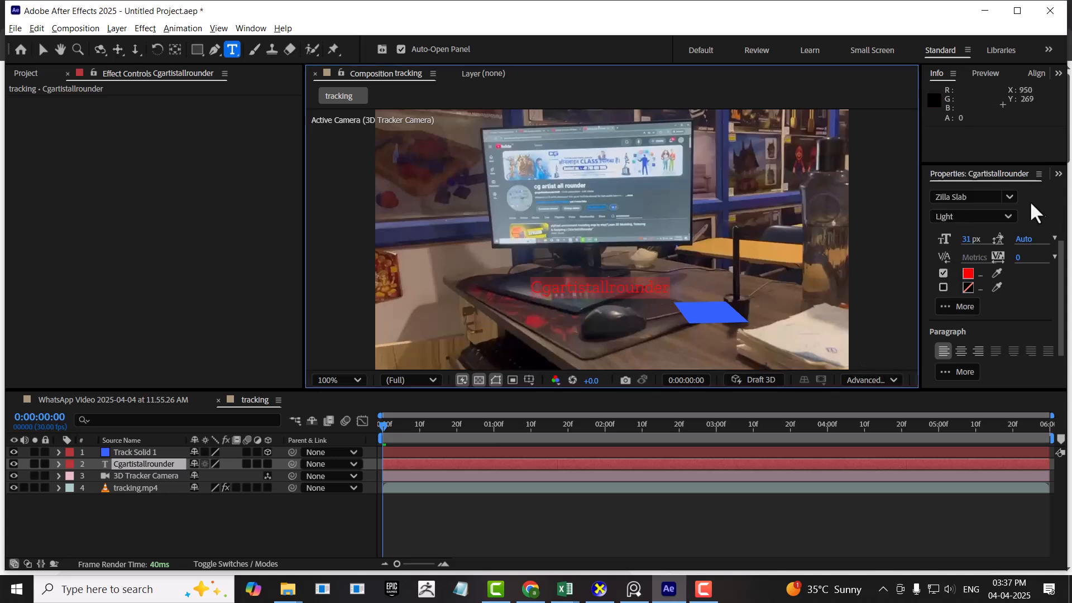
click(1010, 196)
scroll(886, 292, up, 4)
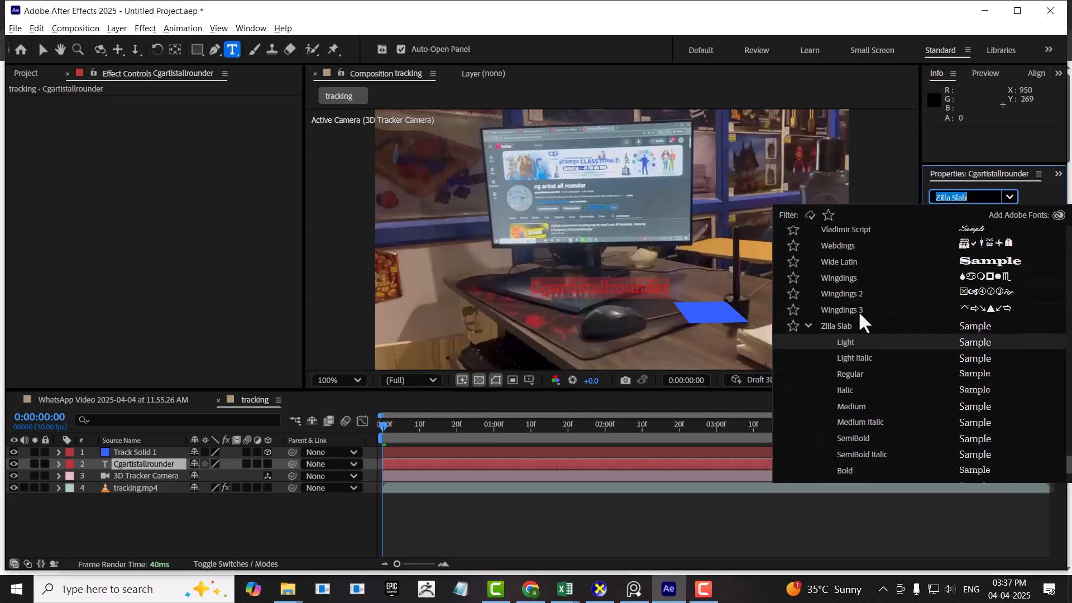
scroll(887, 321, up, 1)
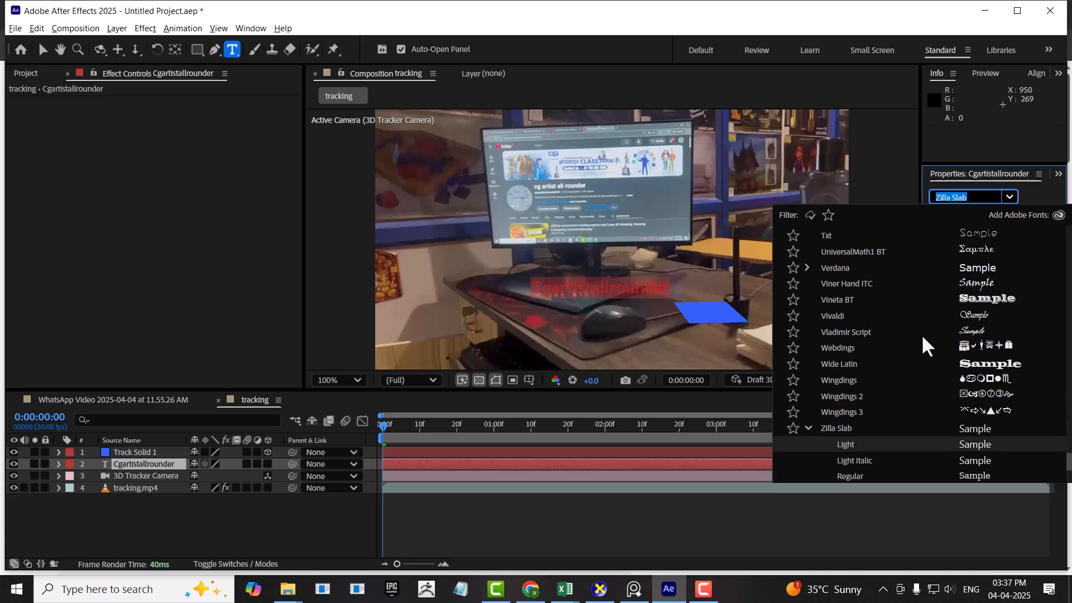
click(998, 300)
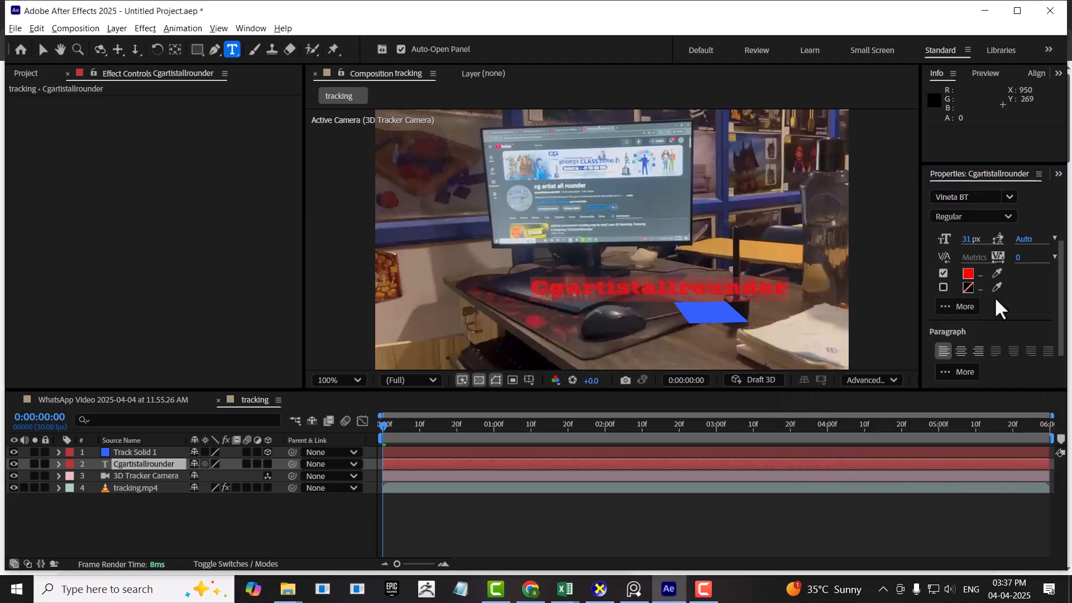
click(1010, 196)
scroll(971, 259, up, 1)
scroll(957, 270, up, 3)
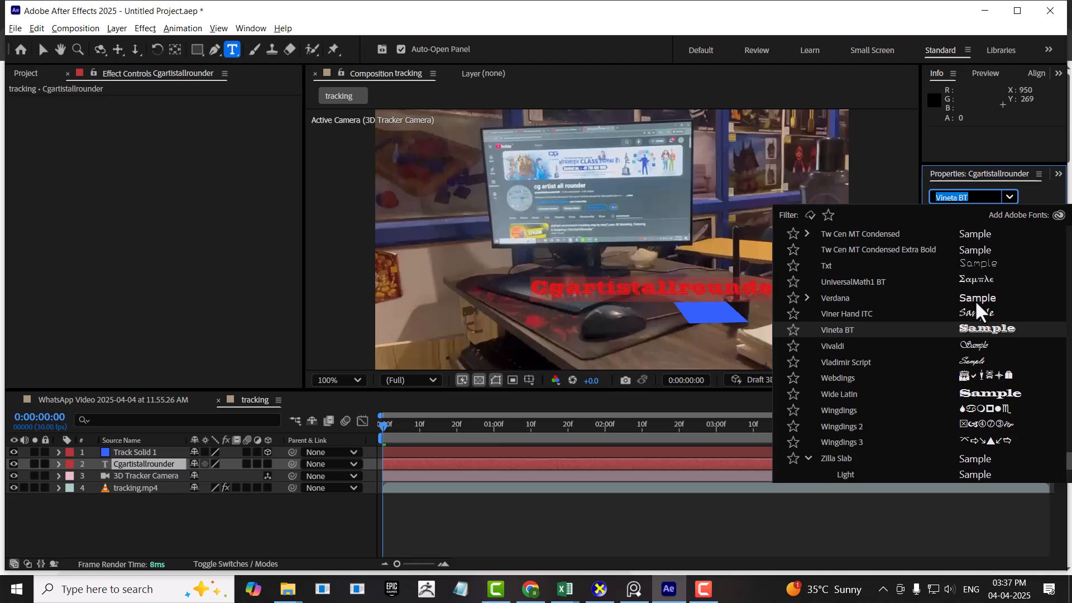
click(975, 300)
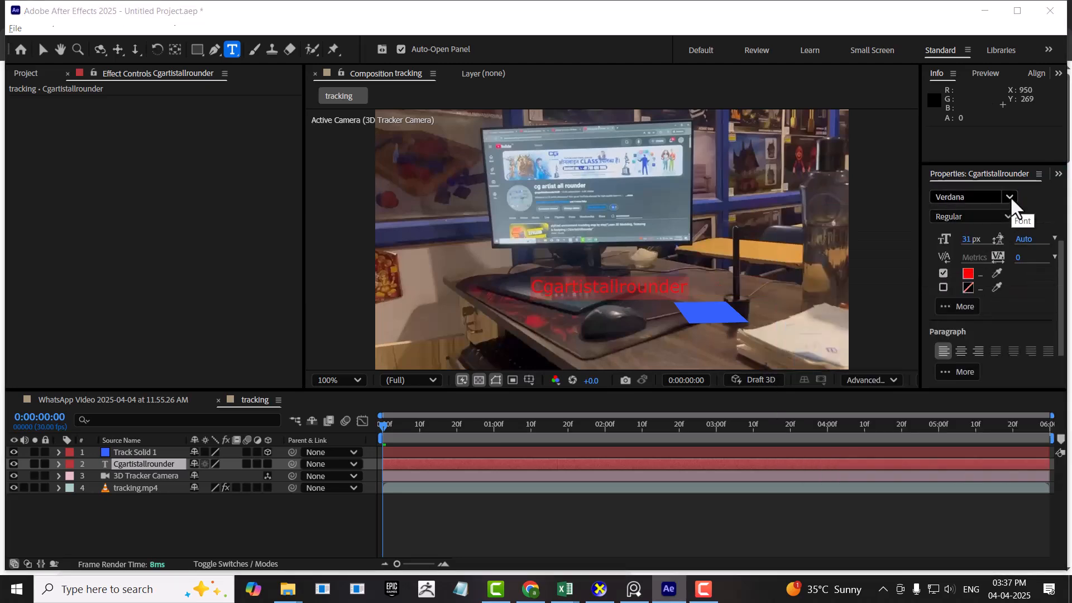
Step: Set the selected text's font to Swis721 Ex BT
click(1009, 197)
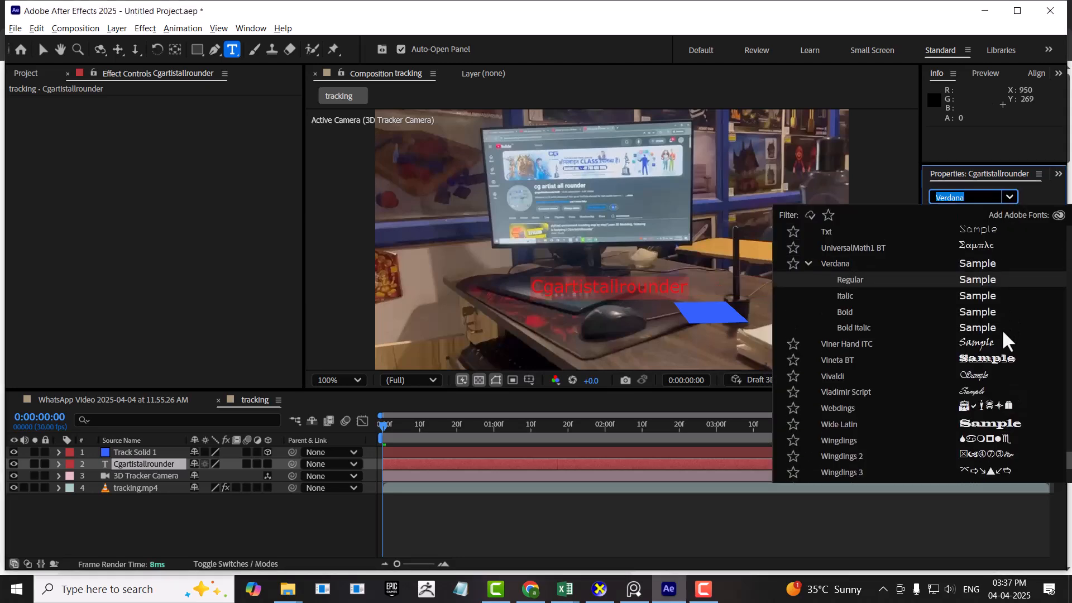
scroll(1002, 329, up, 5)
scroll(997, 301, up, 6)
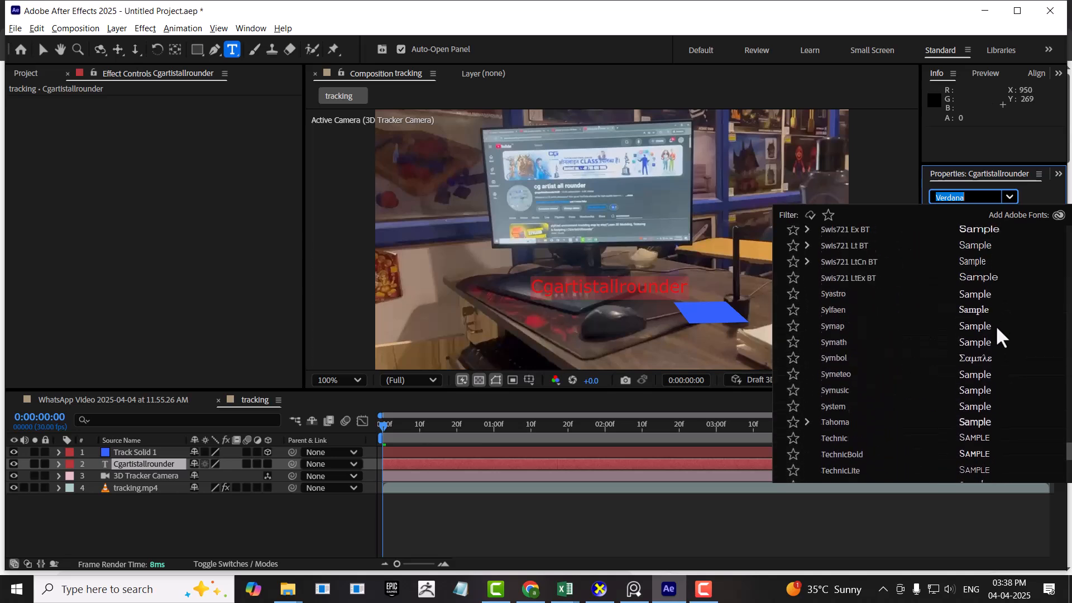
scroll(996, 332, up, 1)
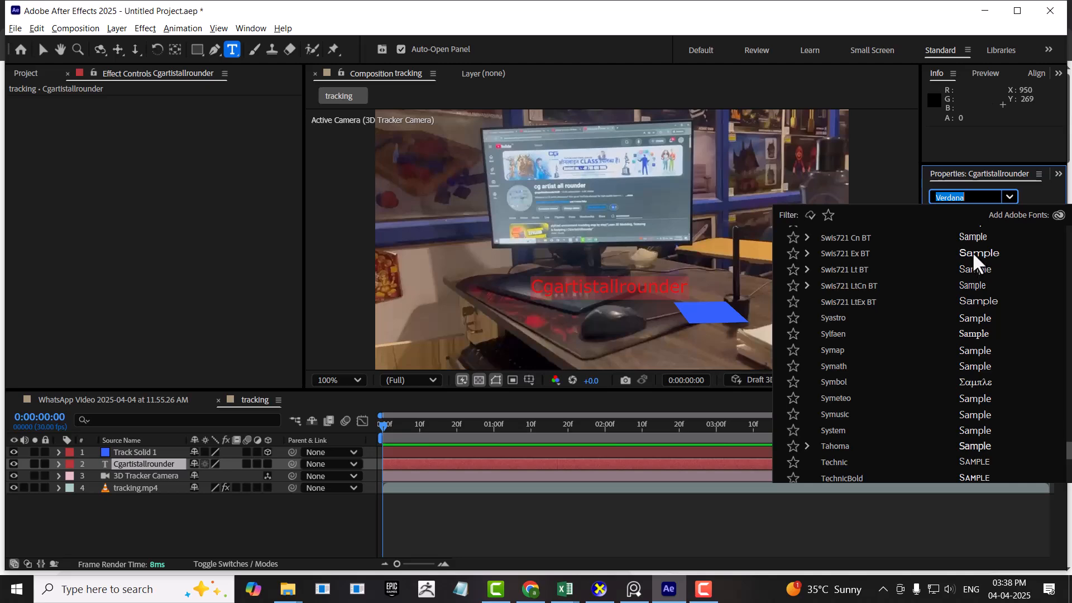
click(972, 253)
Step: Set the text's font to BankGothic Md BT and deselect the layer
click(1009, 197)
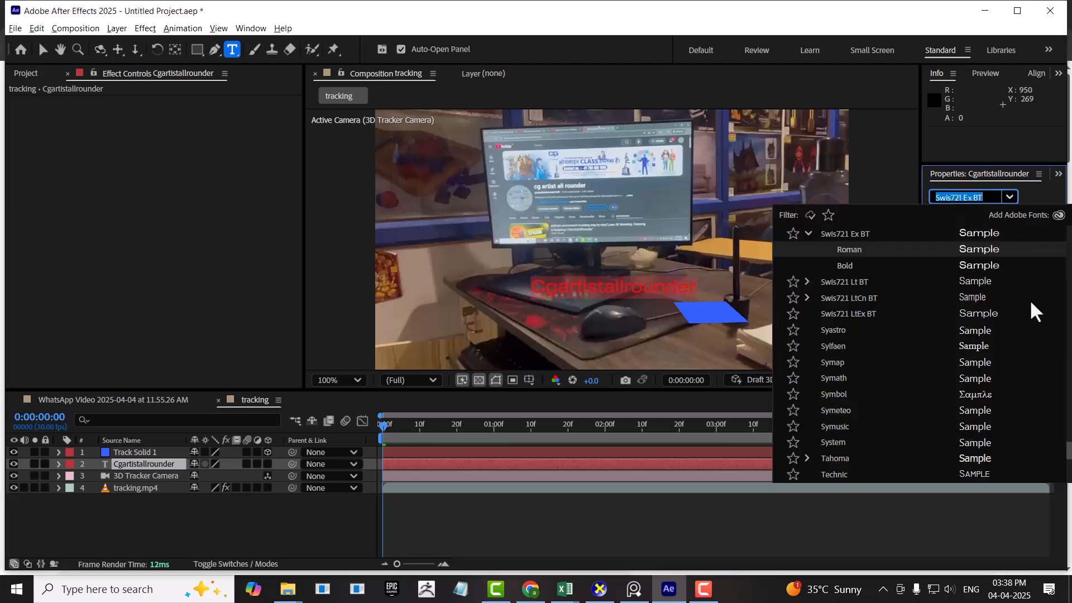
drag(1068, 449, 1050, 256)
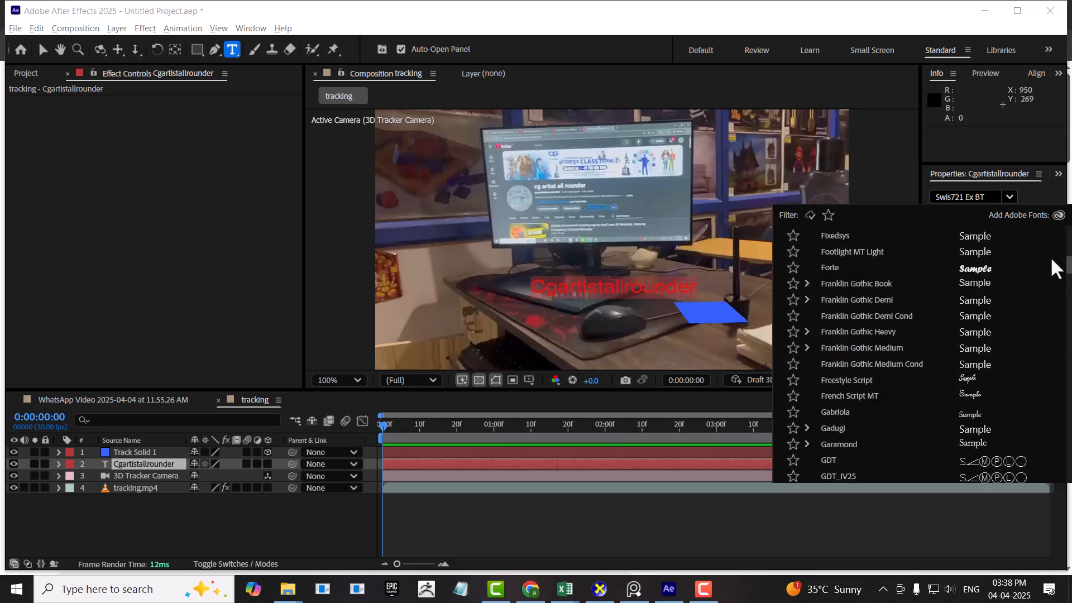
drag(1050, 256, 1053, 232)
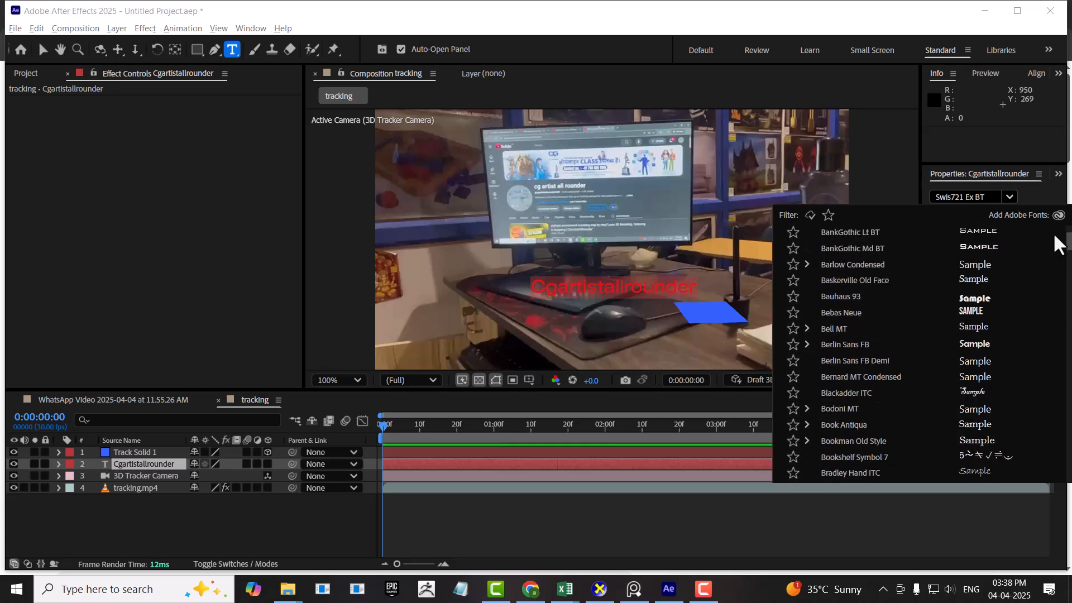
click(981, 247)
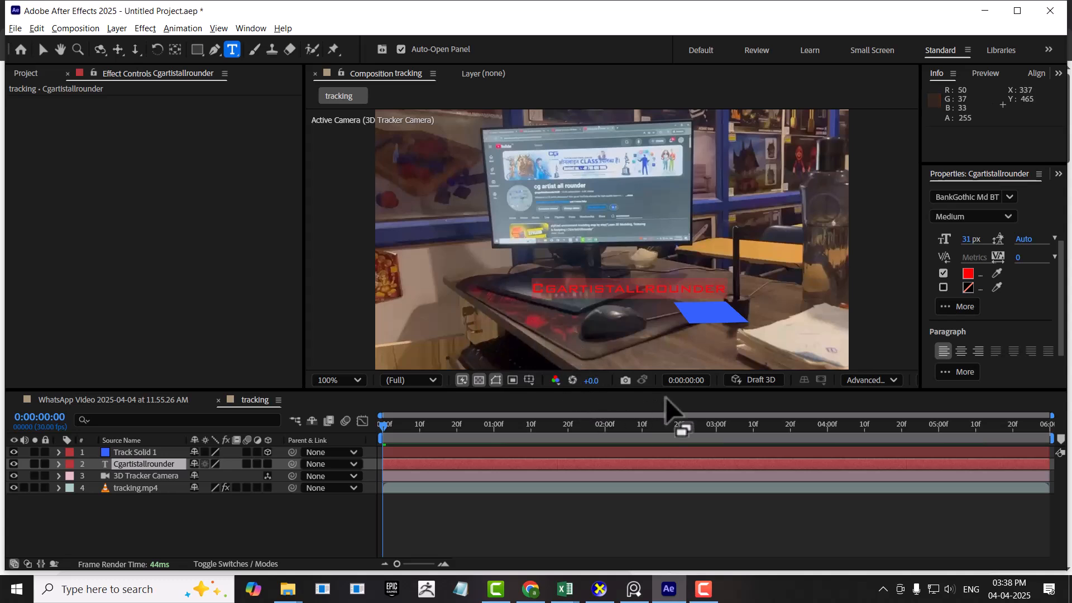
click(147, 511)
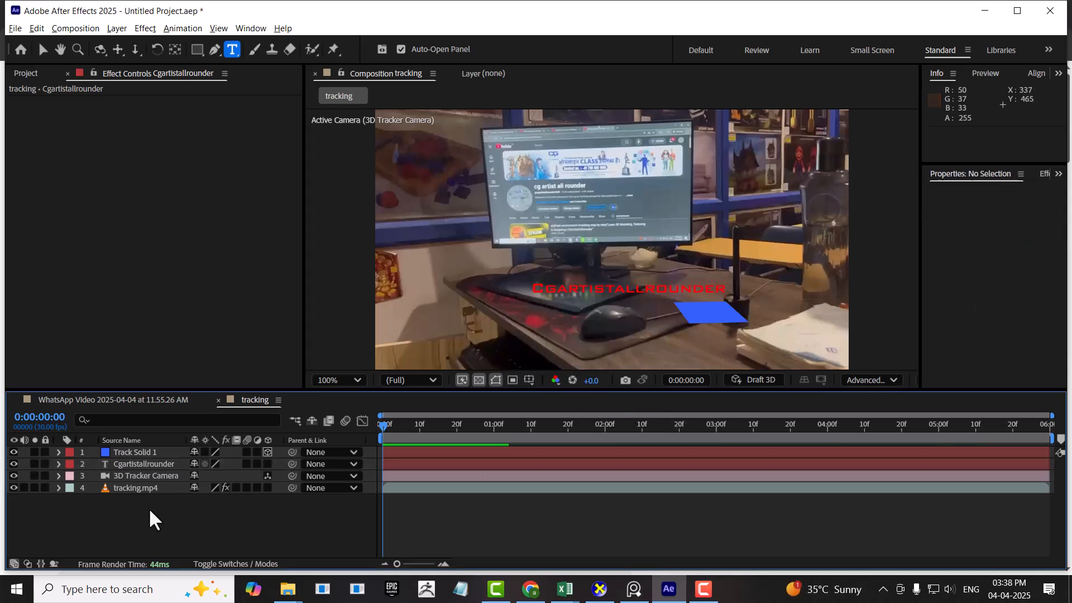
Step: Split the text into two lines, "Cgartist" and "allrounder", and center-align the paragraph
click(144, 463)
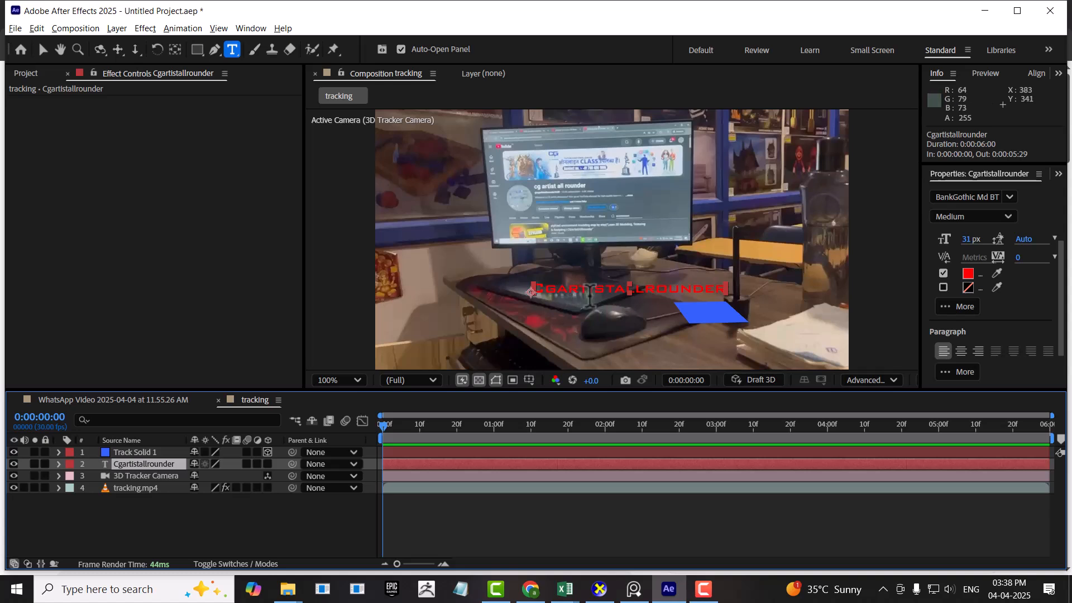
click(614, 289)
key(Return)
drag(650, 310, 519, 276)
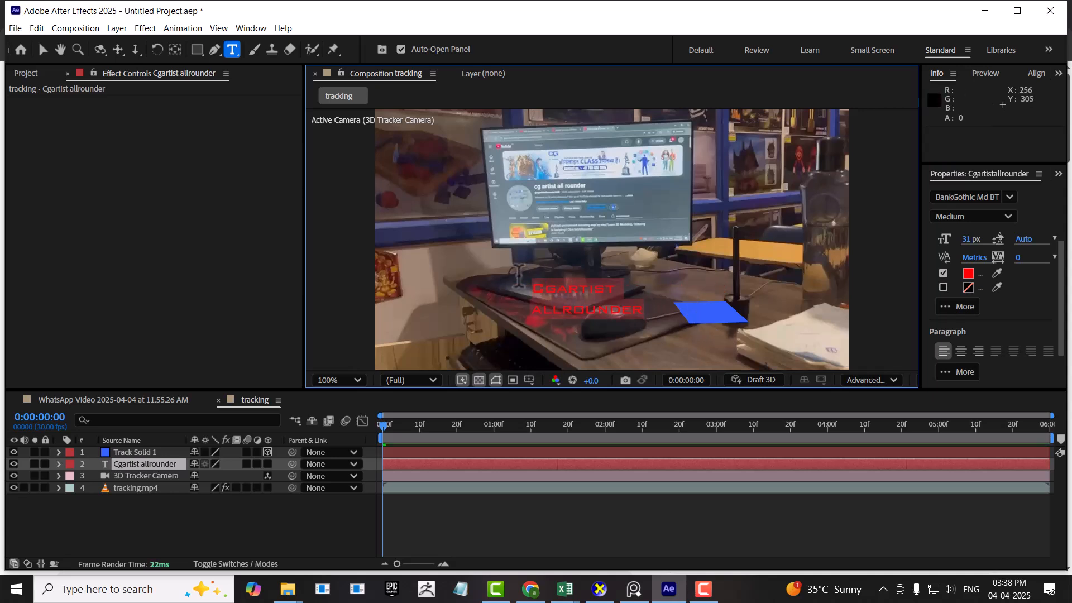
click(961, 352)
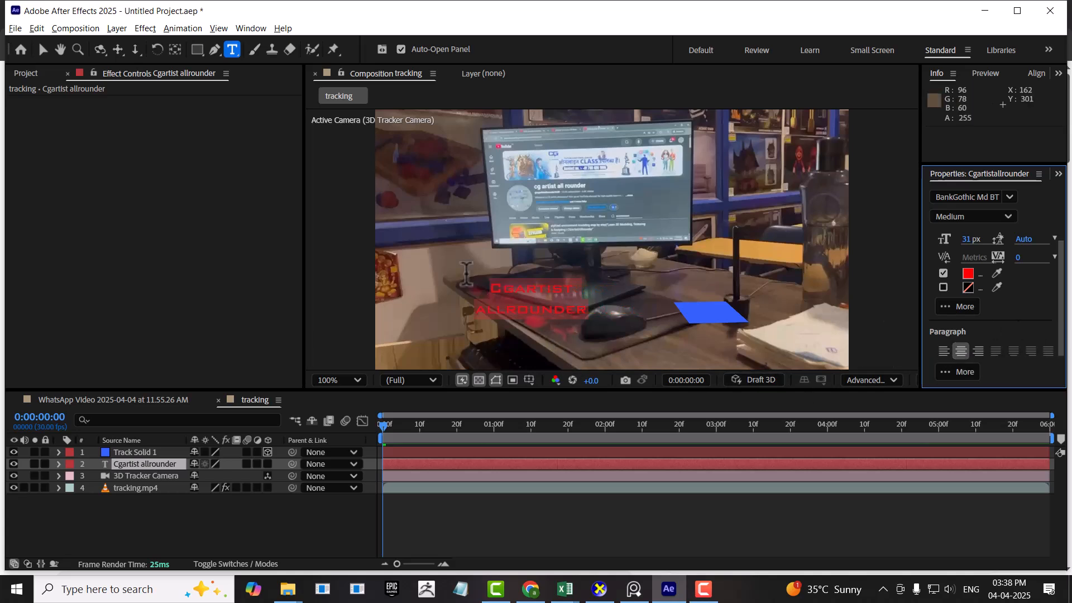
Step: Make the text layer 3D and raise it along its Y axis to about 206.6
click(267, 464)
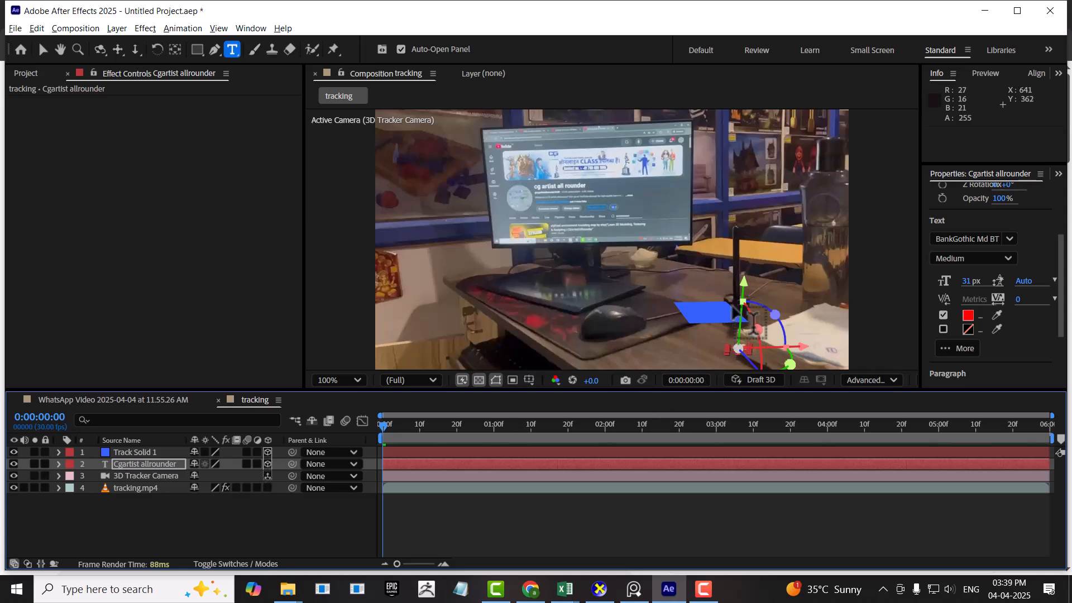
click(42, 49)
drag(743, 281, 747, 258)
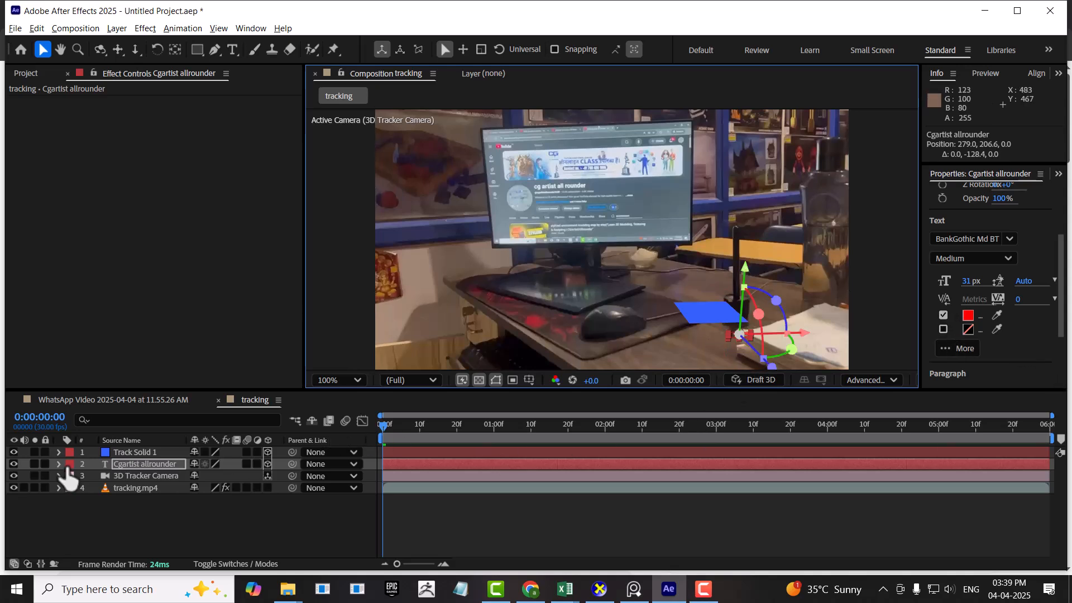
Step: Scale the text layer up uniformly to 395%
click(1003, 168)
scroll(1014, 230, up, 5)
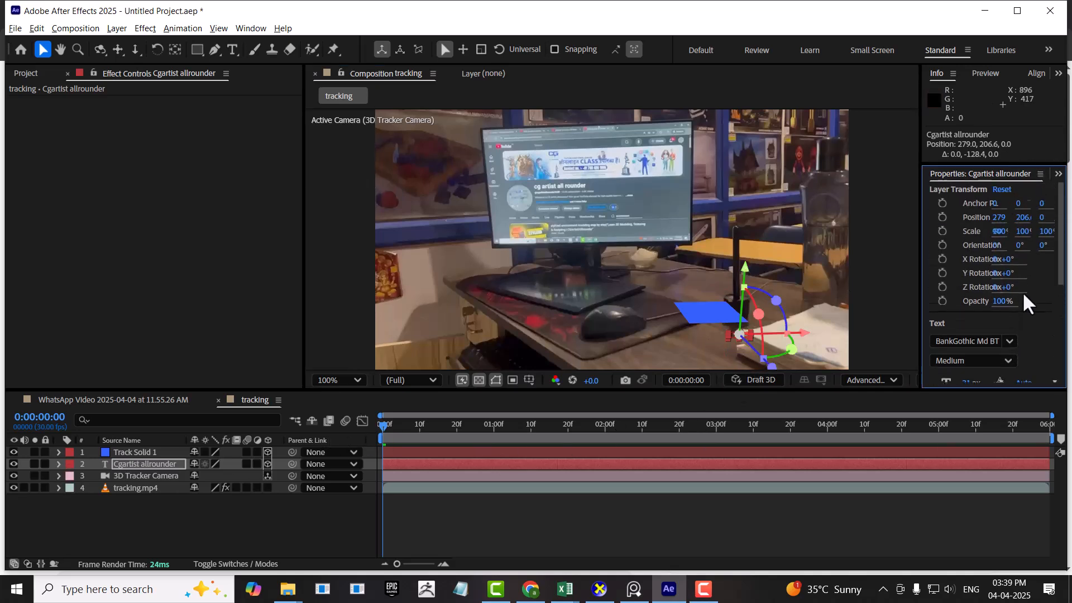
drag(1021, 231, 1068, 192)
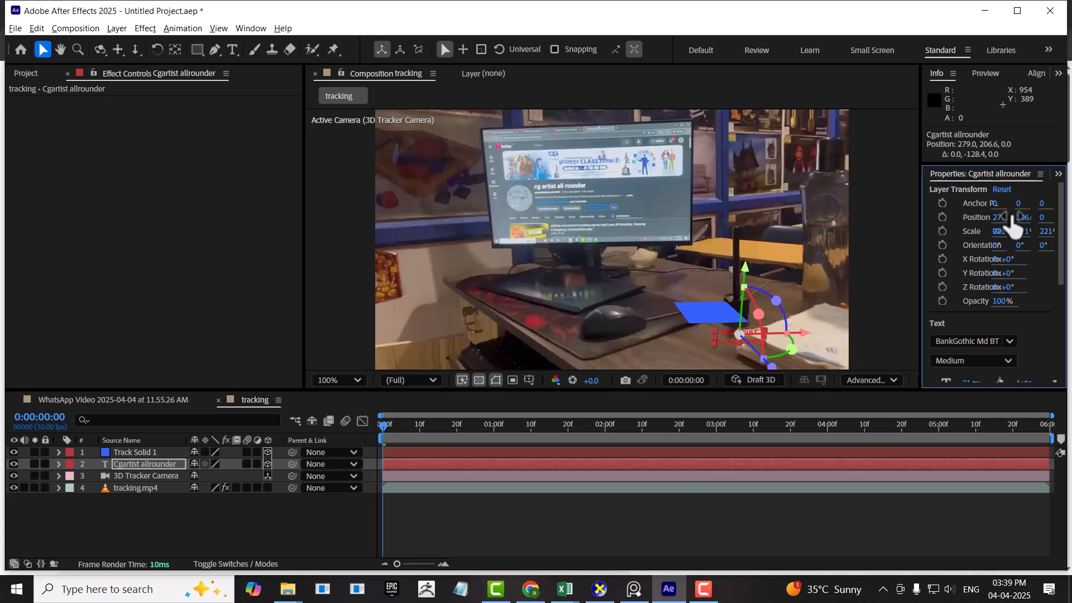
click(59, 464)
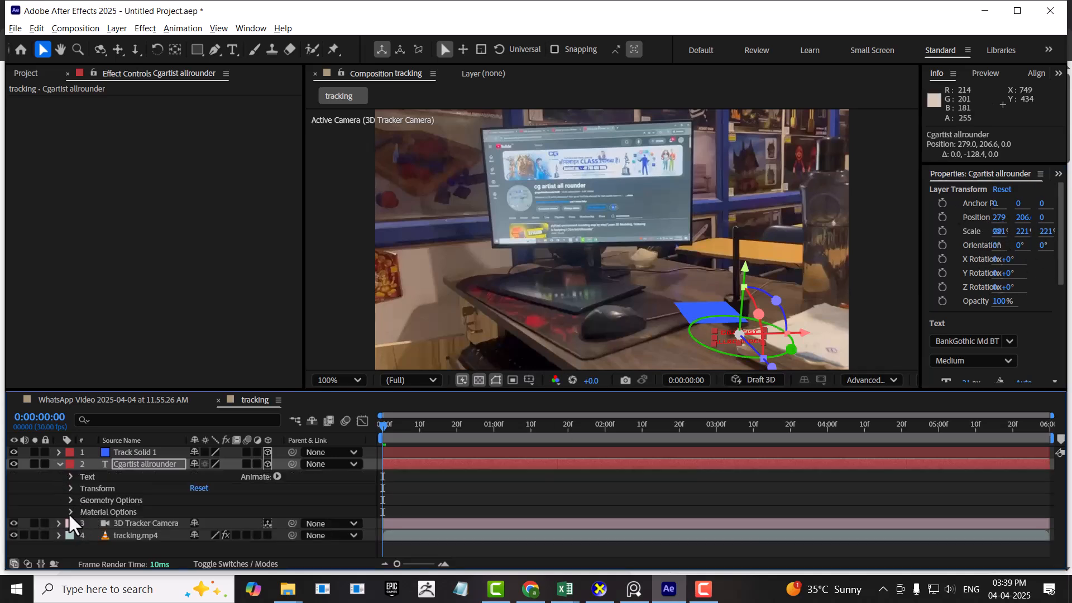
click(69, 488)
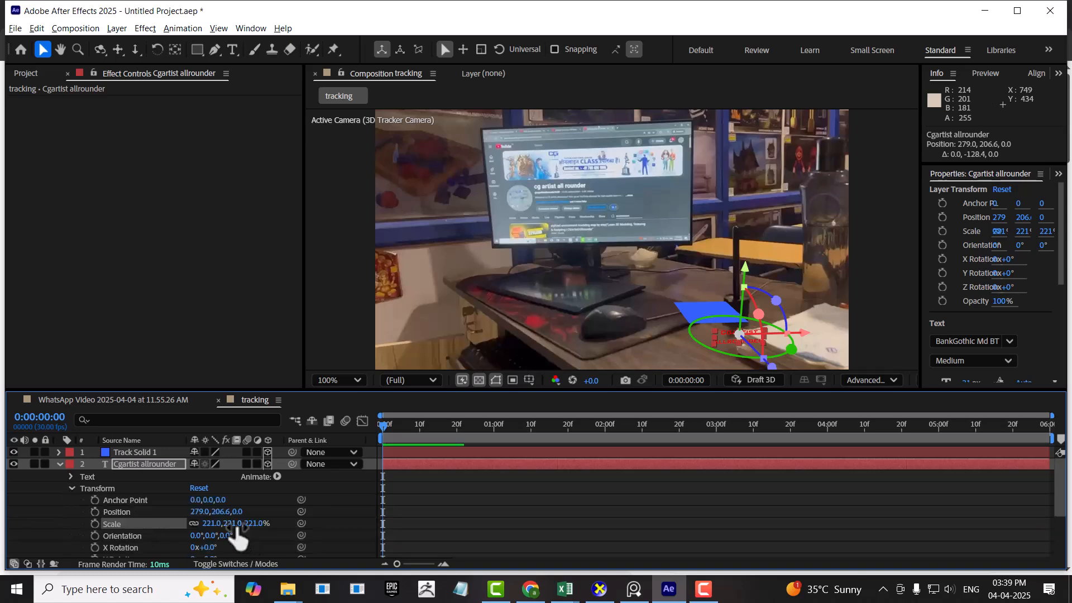
drag(209, 525, 376, 514)
Step: Move the text to about 279, 109.1, 430.2 and place its layer above Track Solid 1
drag(771, 366, 726, 235)
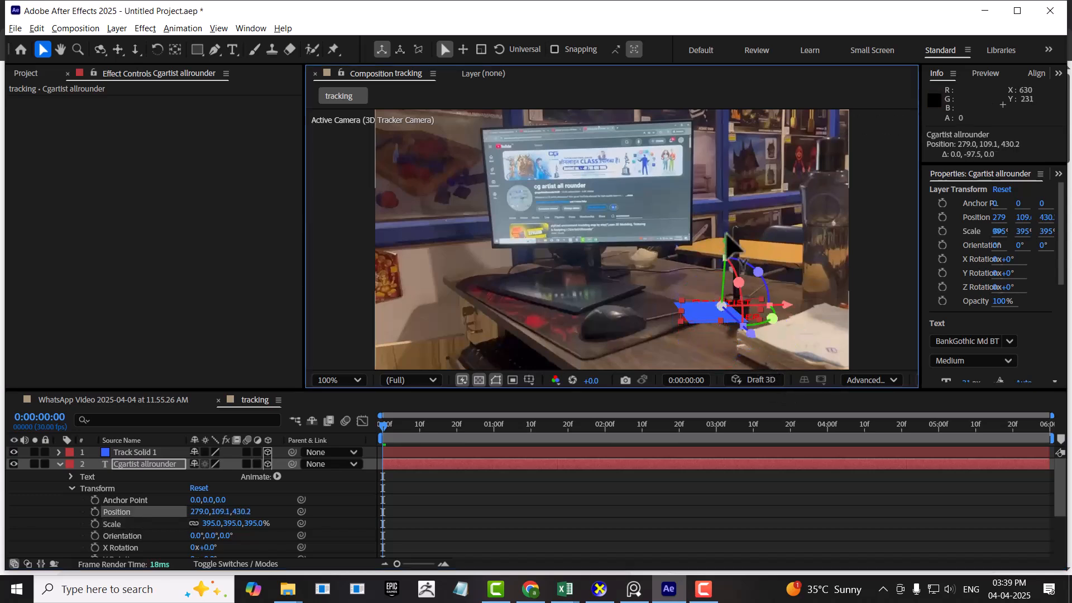
click(59, 464)
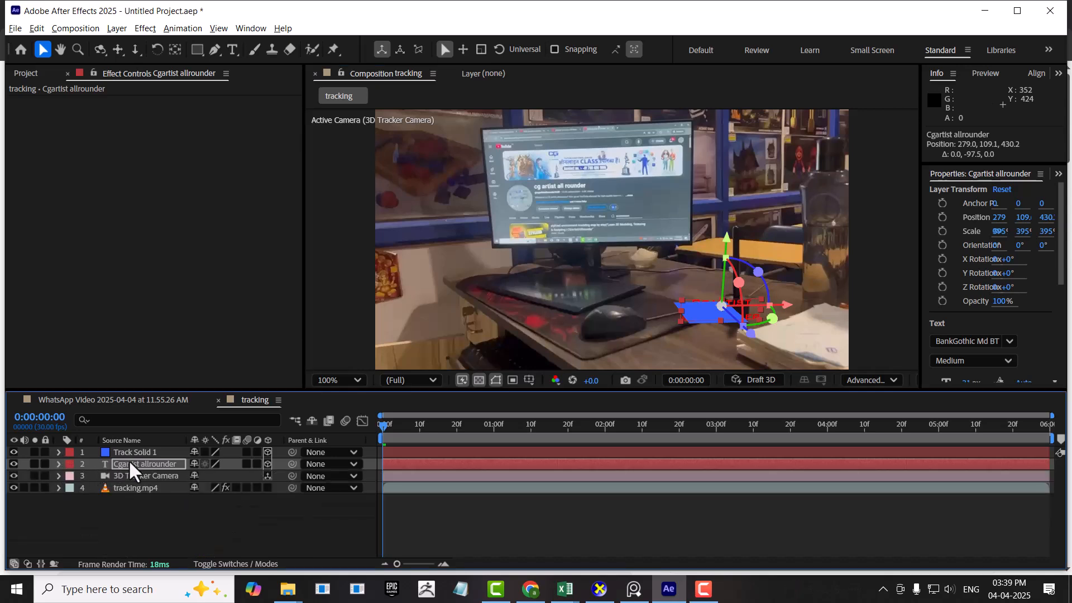
drag(130, 462, 132, 453)
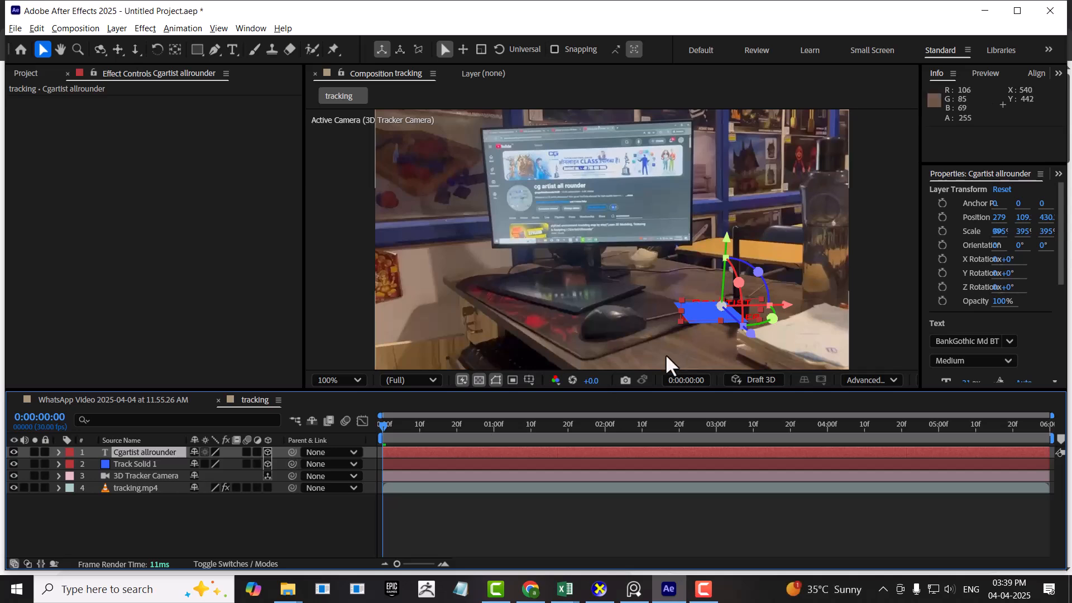
Step: Lower Track Solid 1 along the vertical axis to Y position 71 and deselect it
click(140, 463)
drag(718, 250, 715, 261)
click(151, 519)
Step: Reposition the text over the blue solid at about 83.3, -102.2, 114.5
click(145, 451)
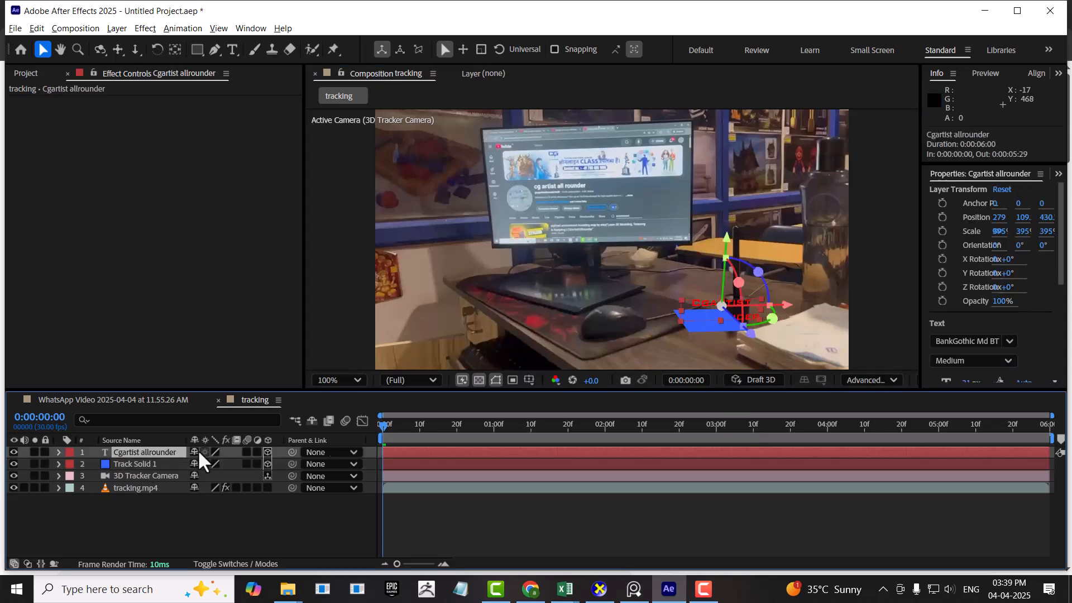
drag(786, 304, 732, 282)
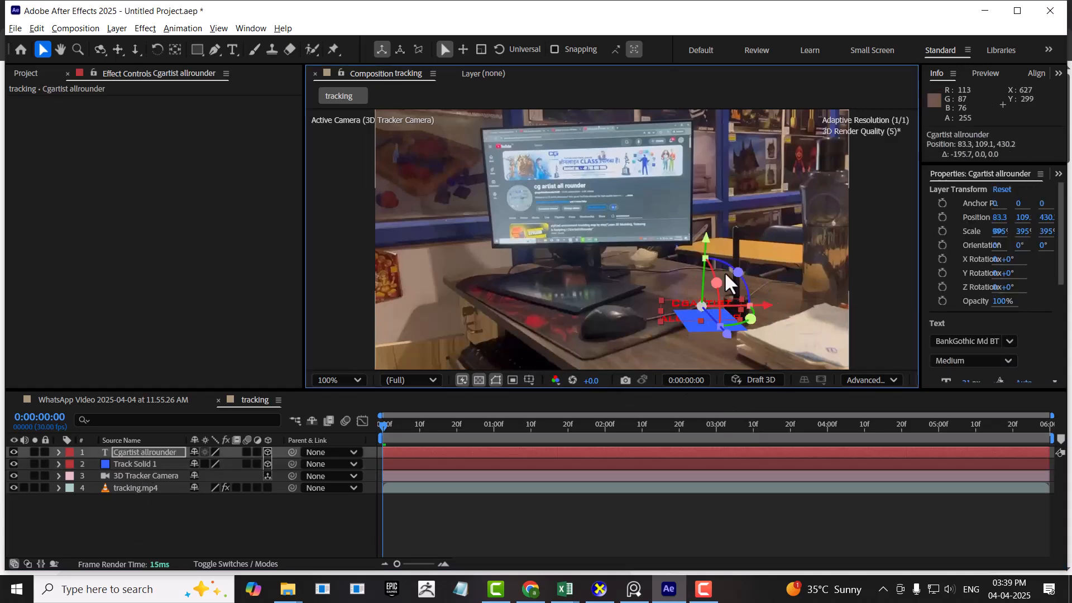
drag(706, 242, 708, 224)
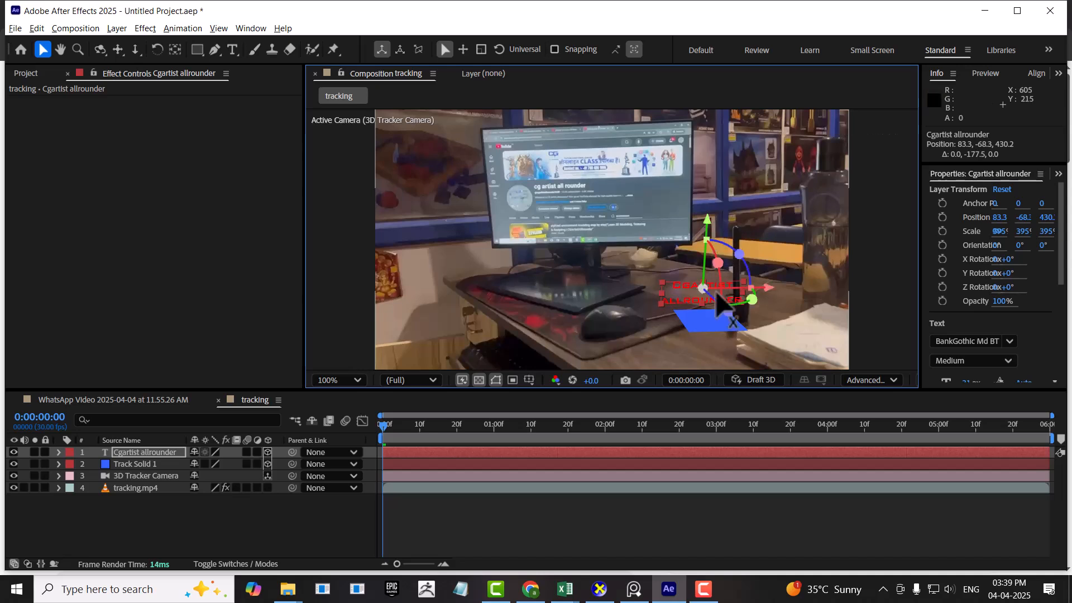
drag(729, 319, 746, 338)
drag(729, 251, 720, 221)
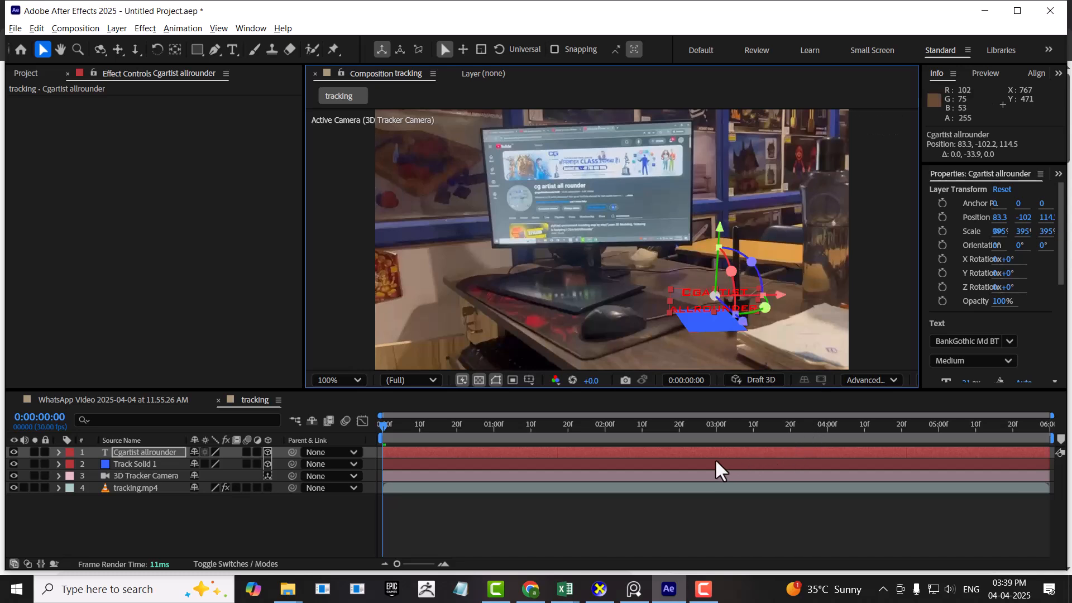
Step: Set the text's font size to 51 px and raise it slightly above the blue solid
click(143, 451)
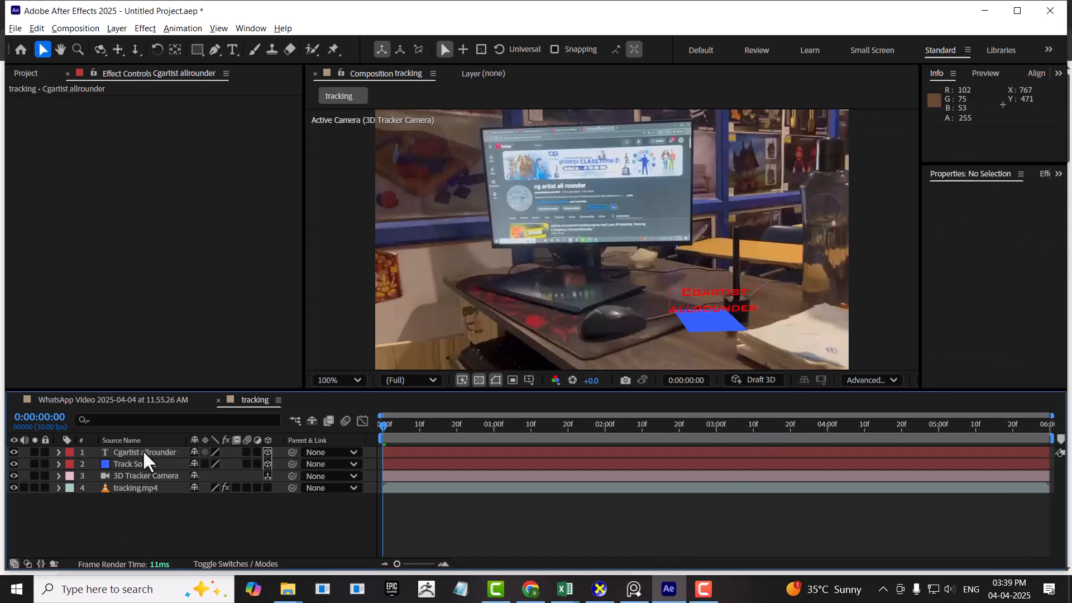
scroll(1049, 307, down, 3)
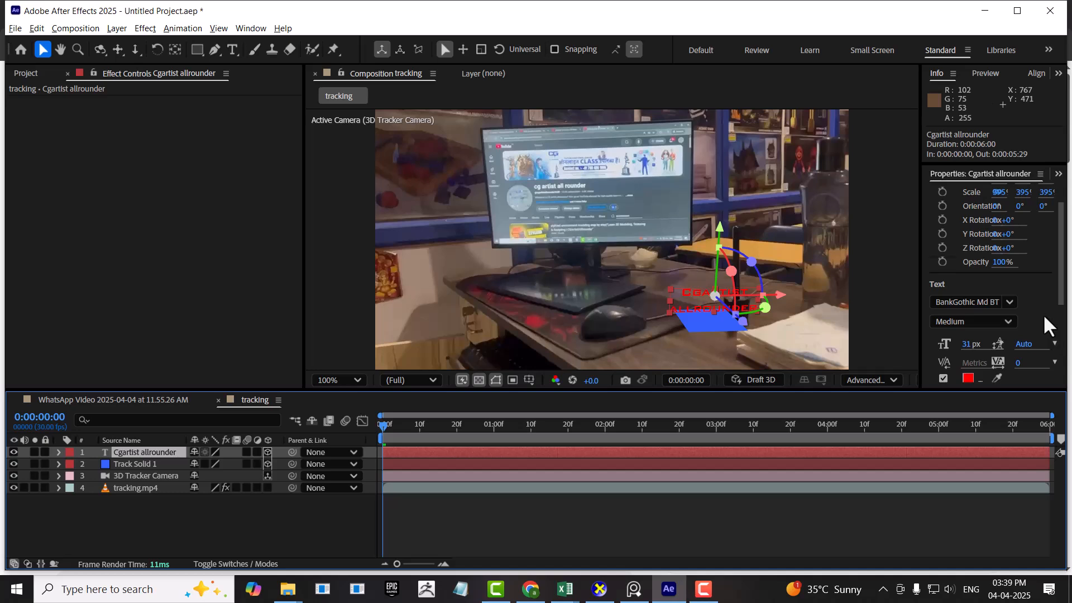
drag(971, 321, 881, 306)
drag(720, 234, 729, 224)
Step: Preview the composition, stop at 0:00:01:20, and enlarge Track Solid 1 to about 445.3% by 346.1%
drag(428, 436, 383, 438)
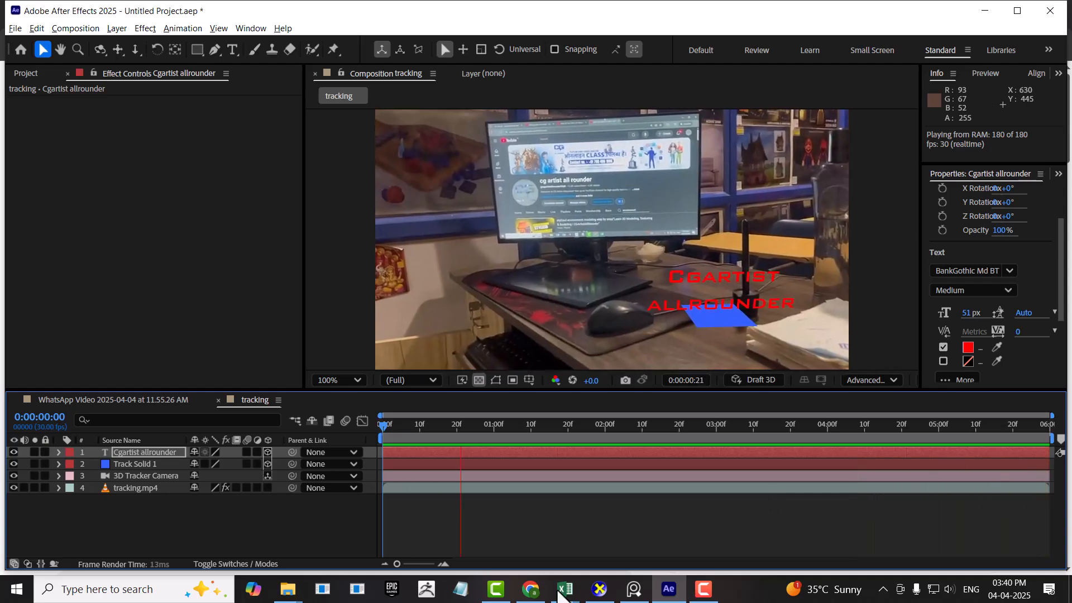
key(space)
click(132, 465)
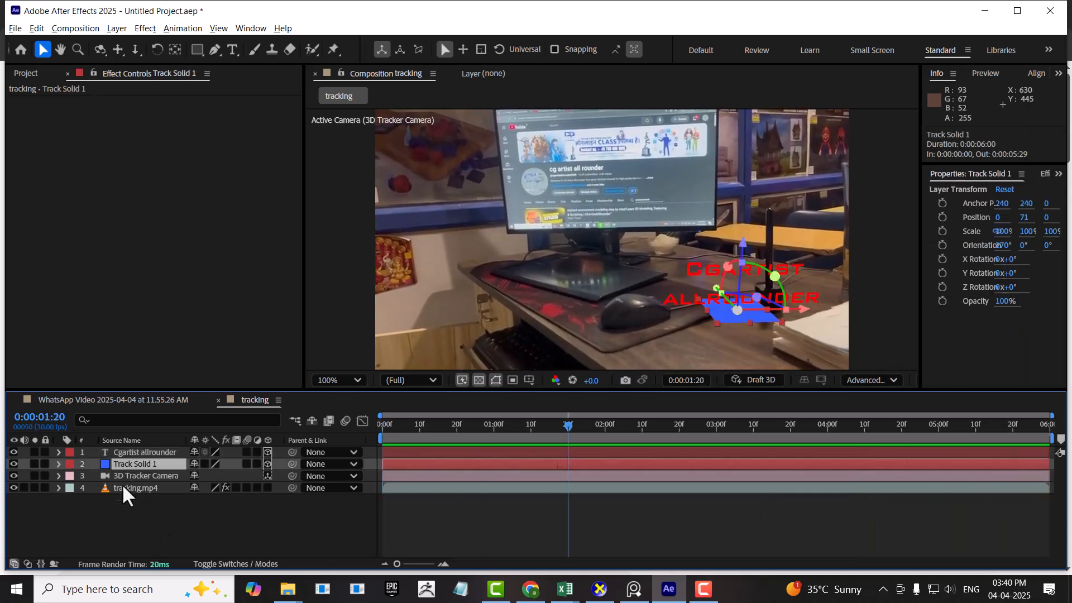
drag(719, 322, 603, 371)
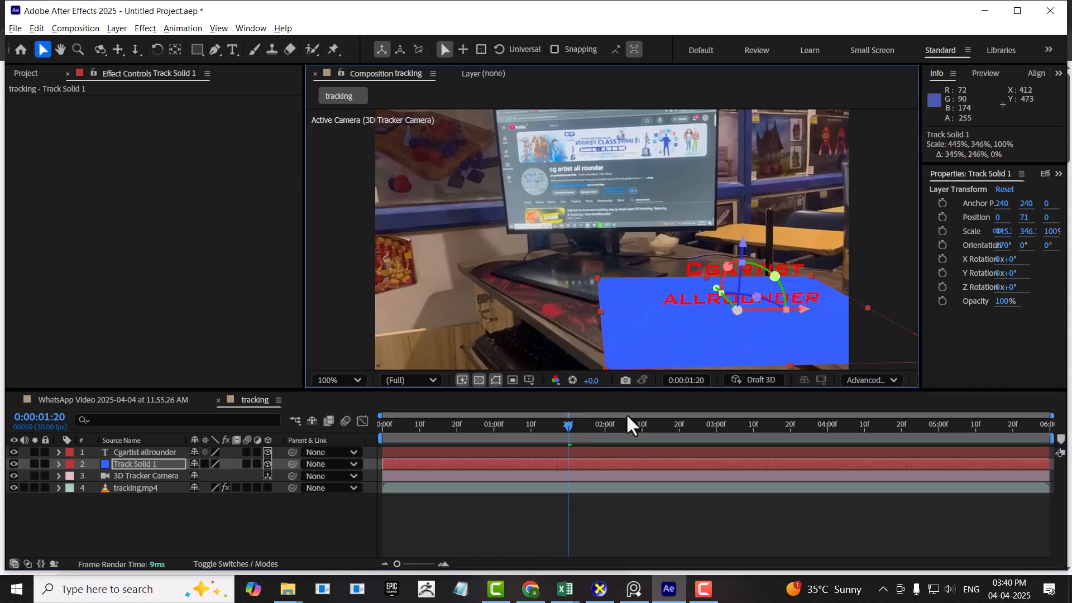
click(58, 464)
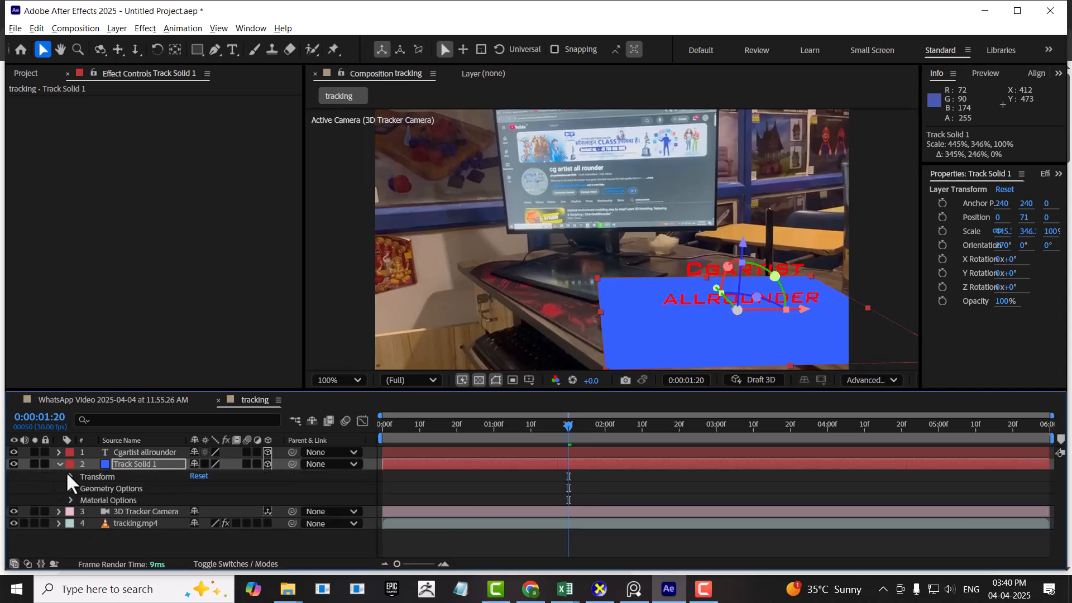
click(70, 479)
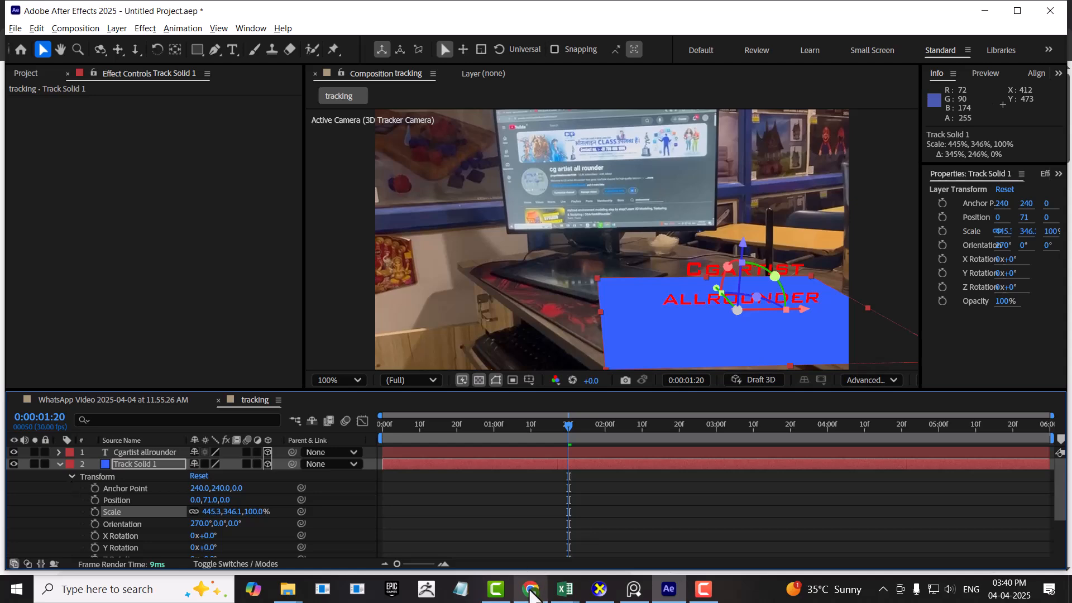
Step: Switch to Chrome, look through the YouTube 3D element intro tutorial around 6:32 to 8:40 with the sound muted, and return to After Effects
mouse_move(527, 586)
click(520, 541)
drag(393, 414, 276, 418)
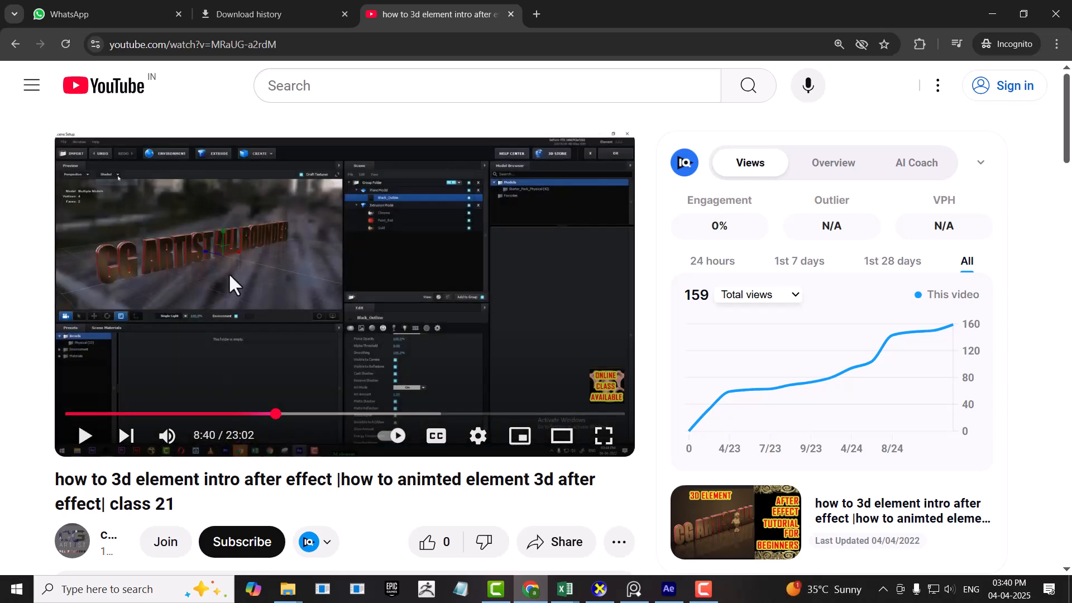
drag(276, 415, 226, 424)
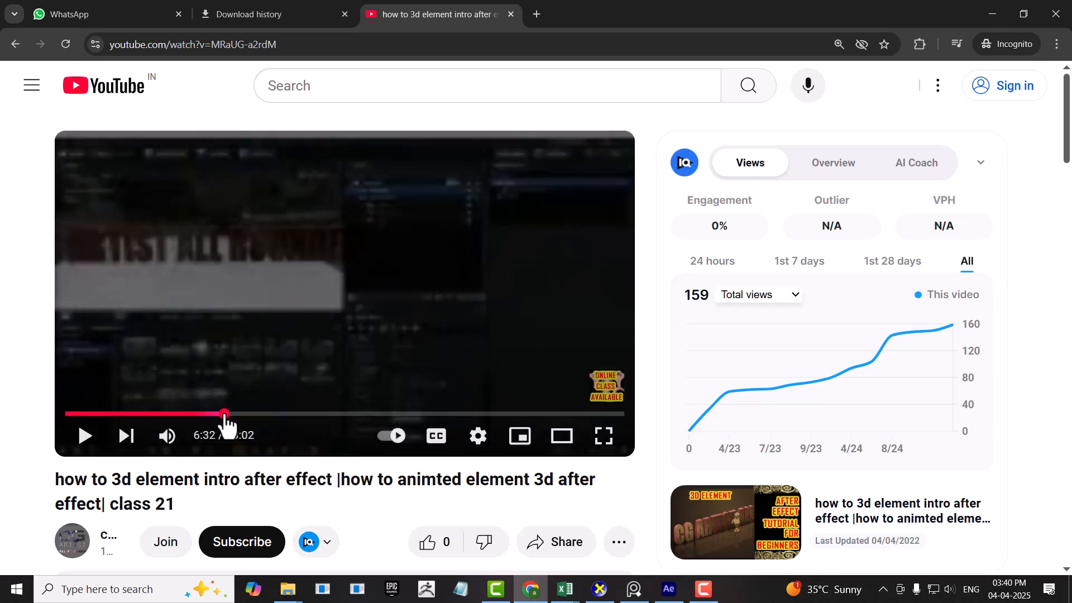
click(276, 327)
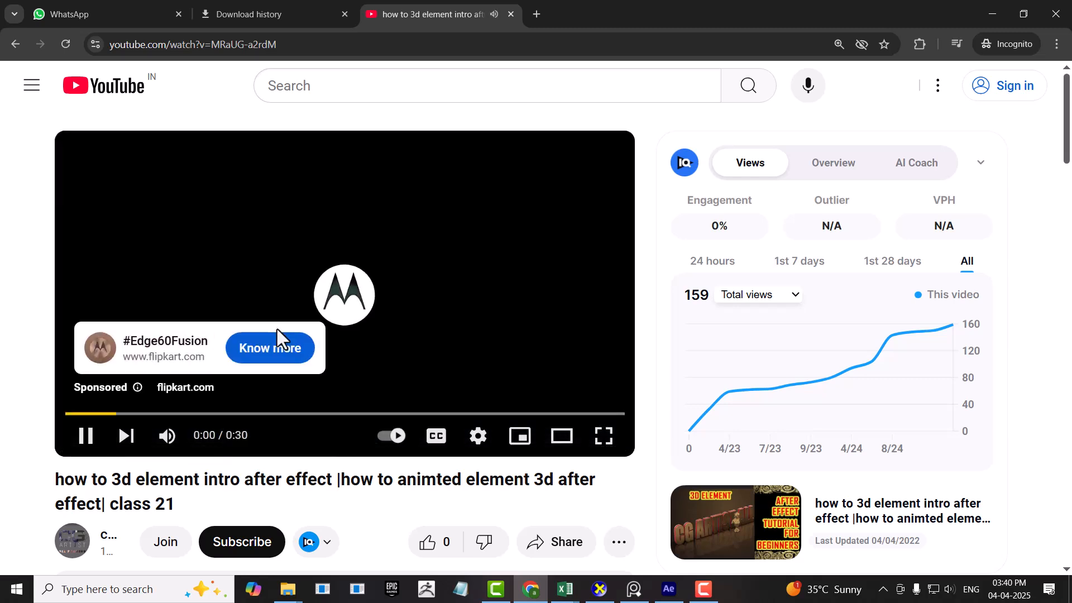
click(166, 436)
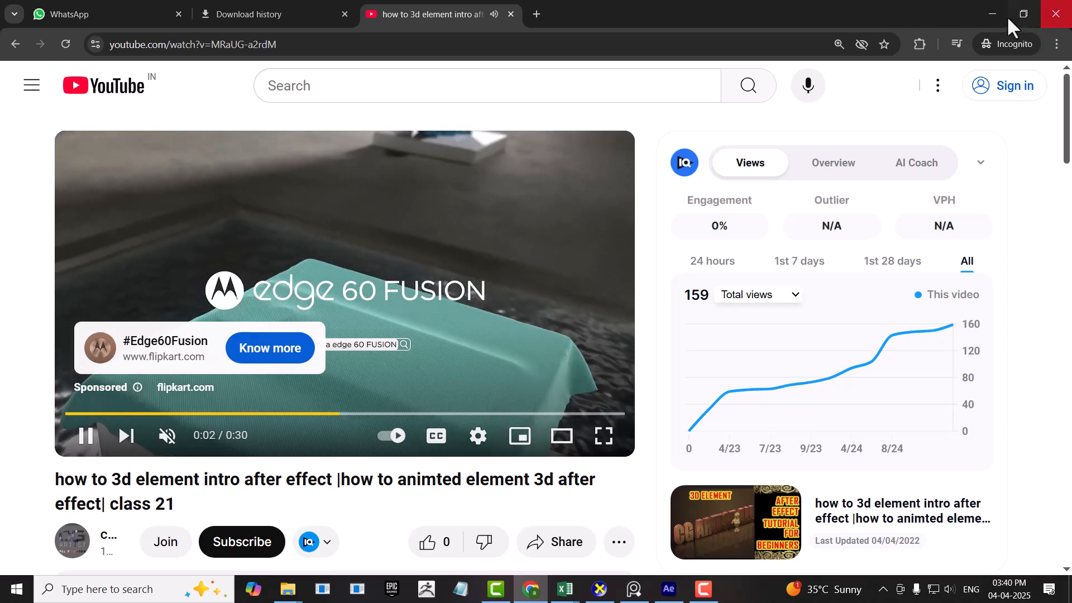
click(478, 263)
click(985, 17)
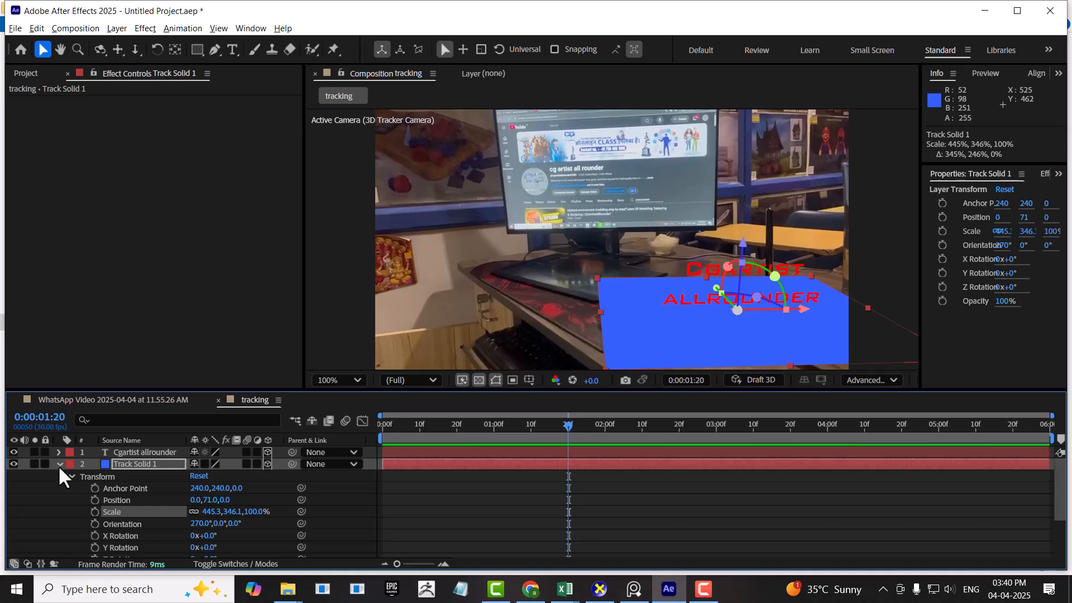
Step: Set Accepts Shadows to Only in the material options of Track Solid 1
click(72, 476)
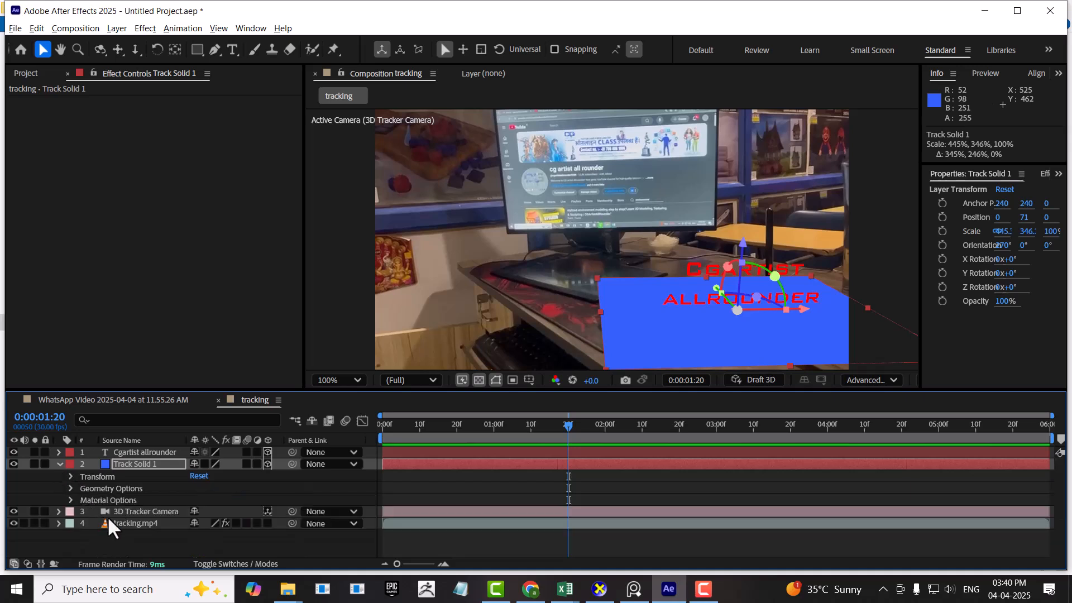
click(70, 488)
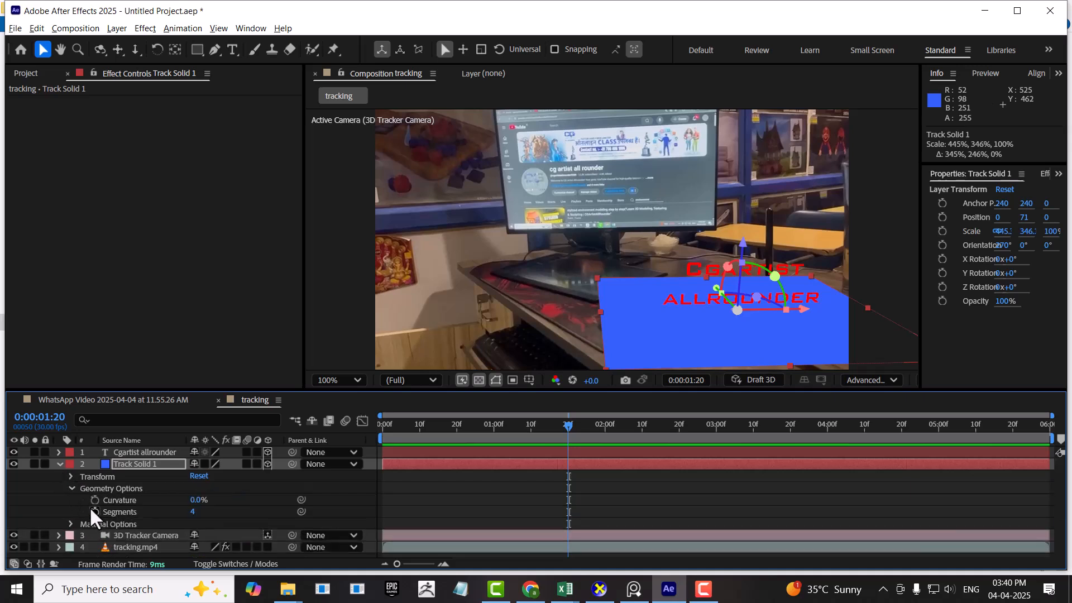
click(71, 488)
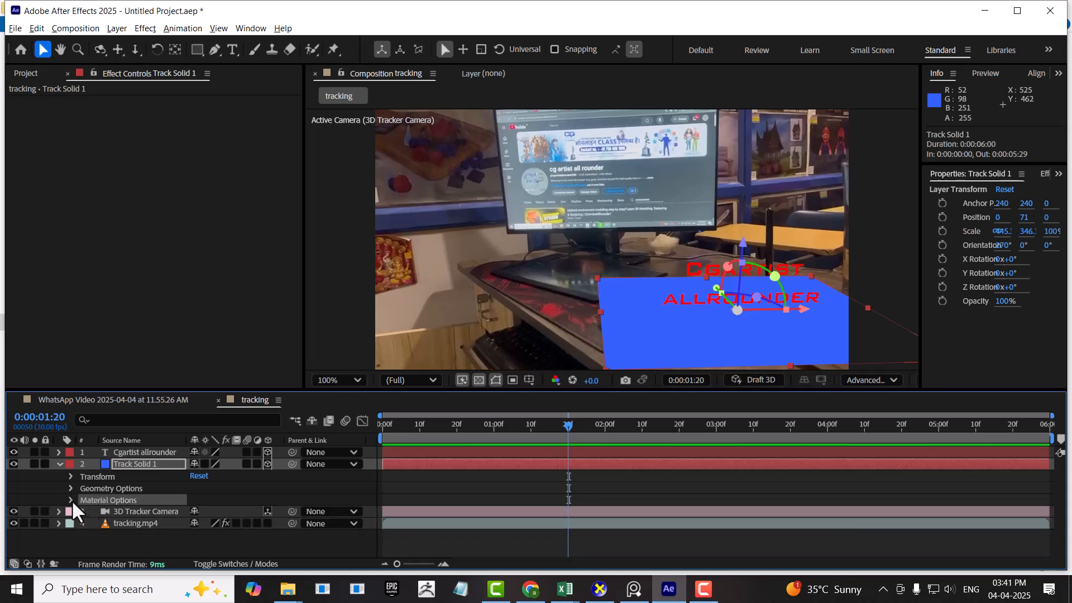
click(70, 500)
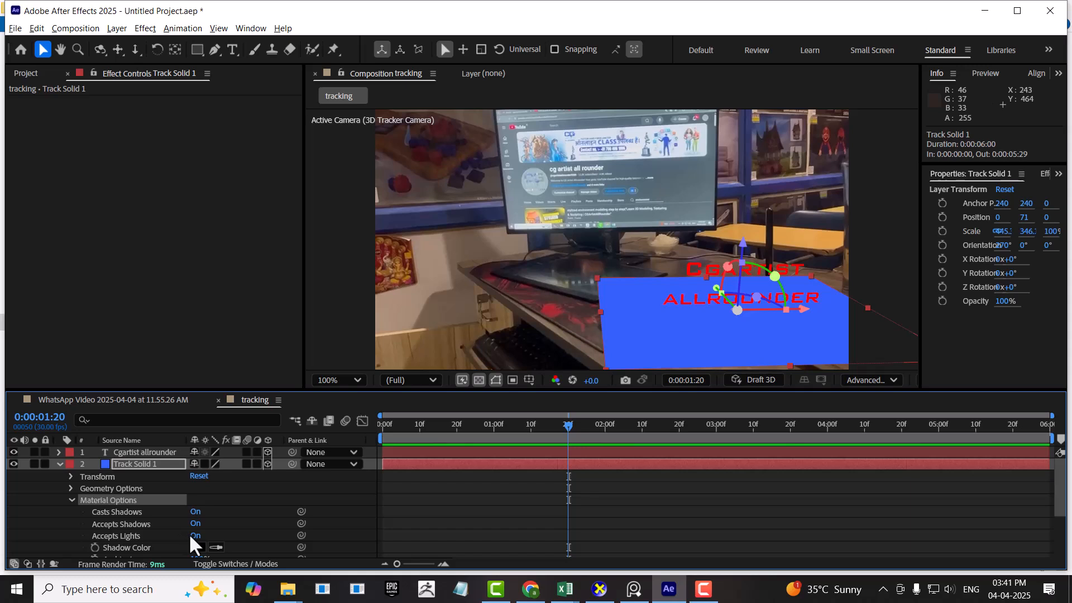
click(197, 523)
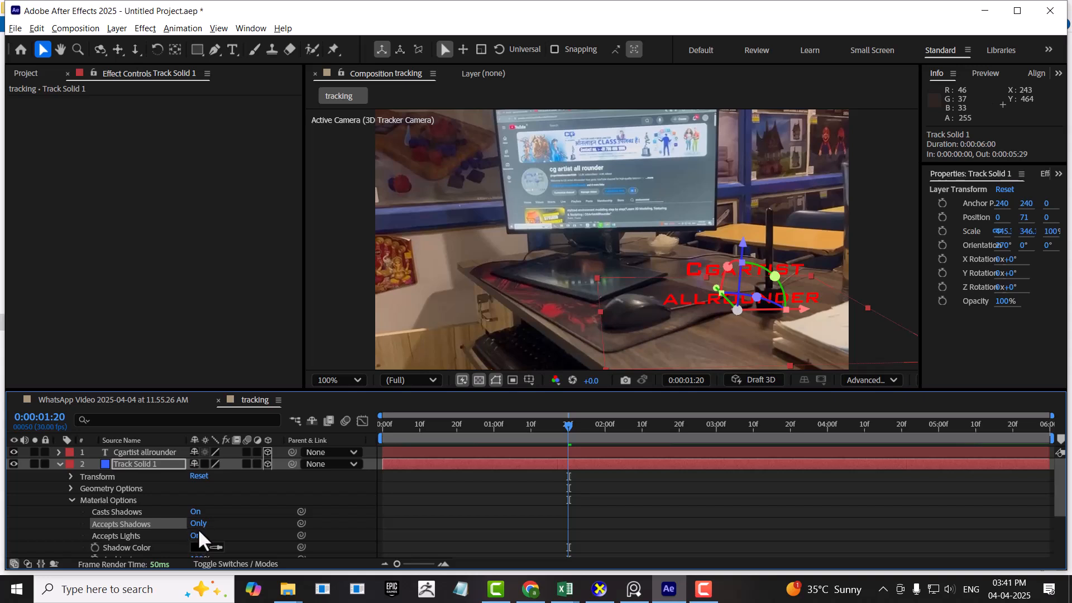
click(196, 524)
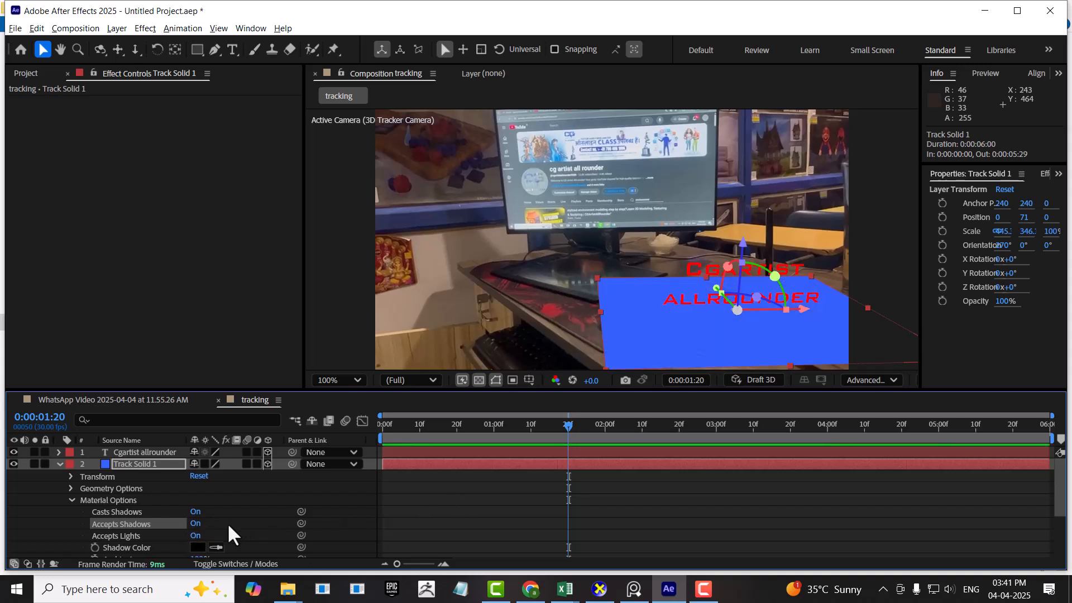
click(198, 524)
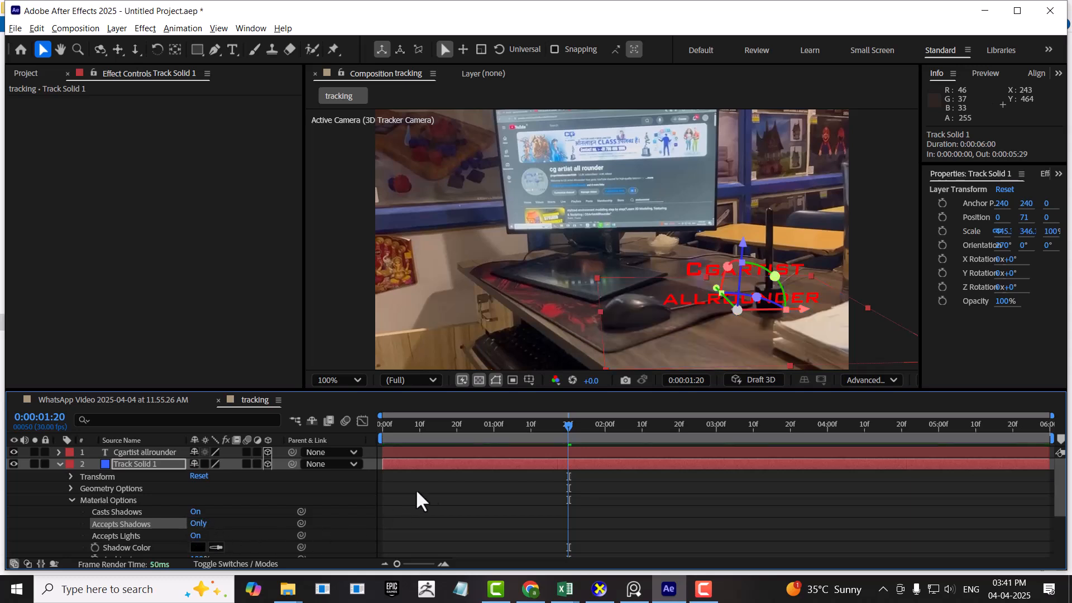
Step: Raise Track Solid 1 to a Y position of about 26.5 and move the current time to 0:00:00:20
drag(745, 246, 746, 239)
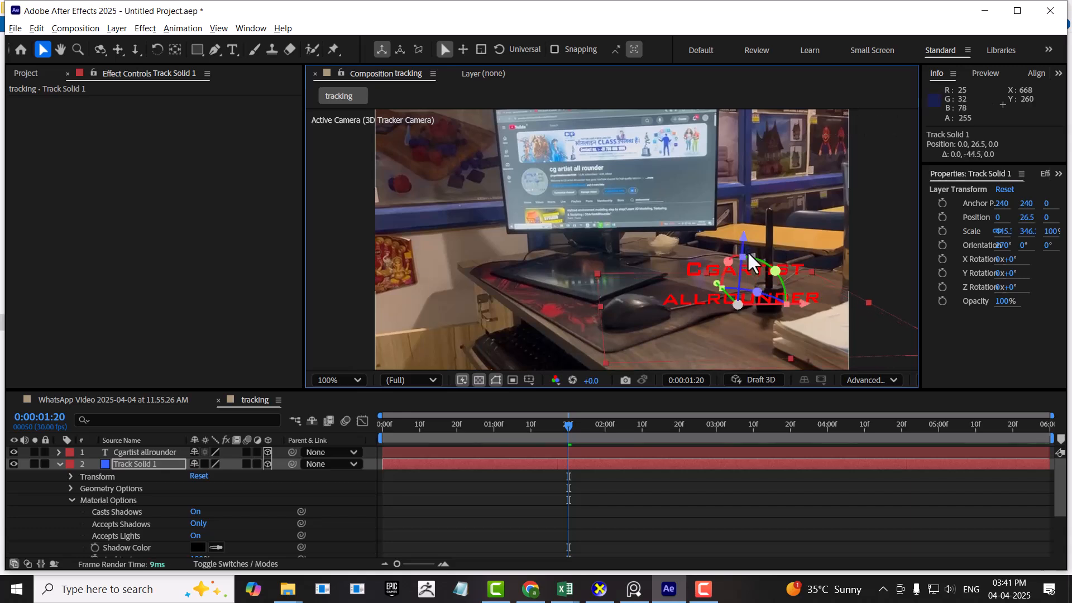
drag(565, 427, 447, 418)
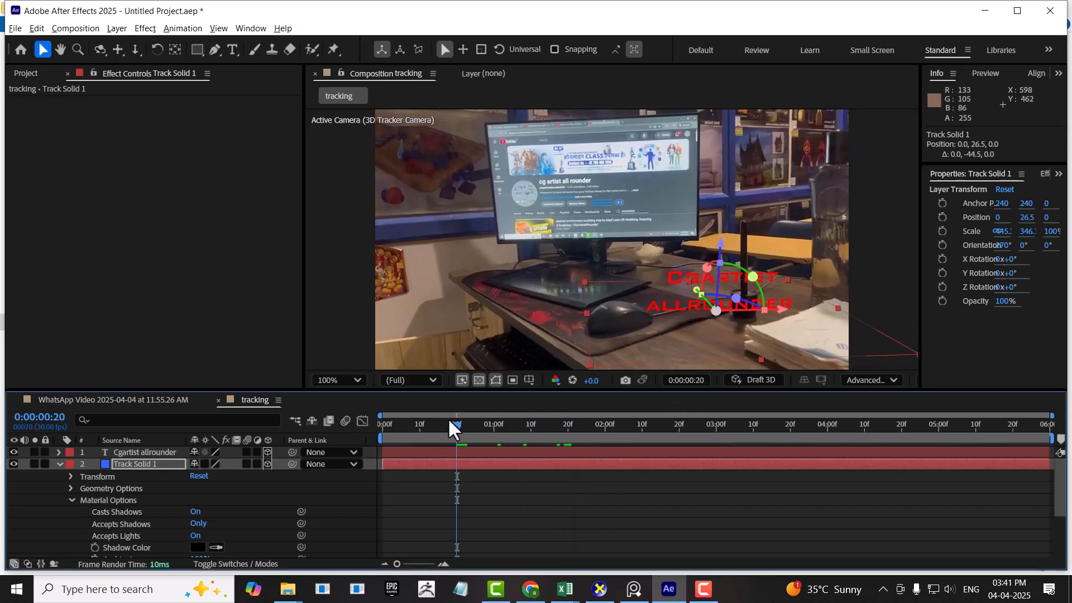
click(59, 464)
Step: Add a shadow-casting Environment light at 100% intensity and reorder the text layer directly beneath it
right_click(119, 520)
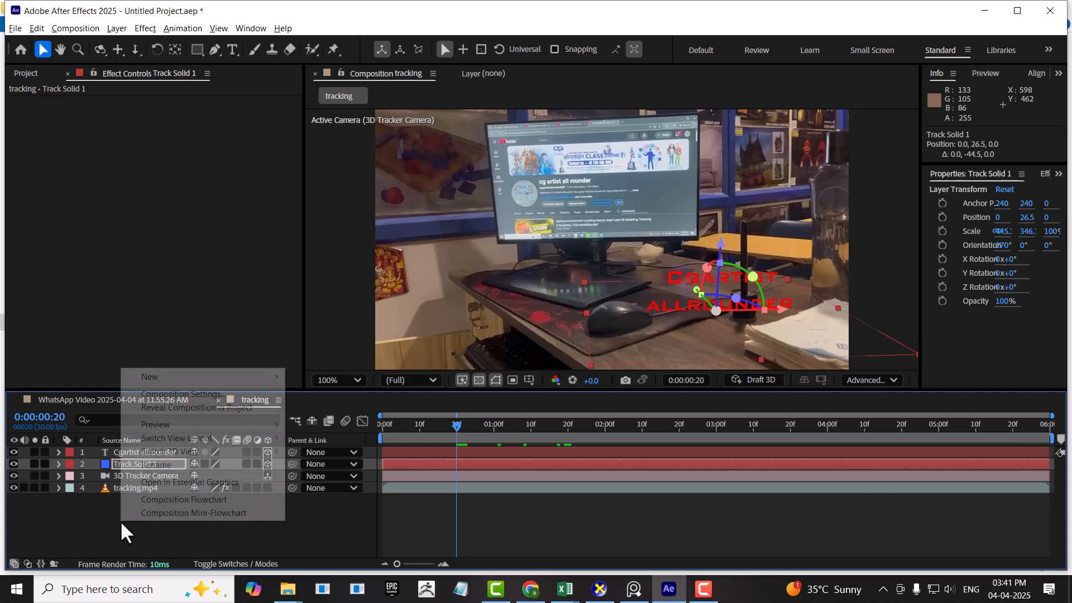
mouse_move(262, 377)
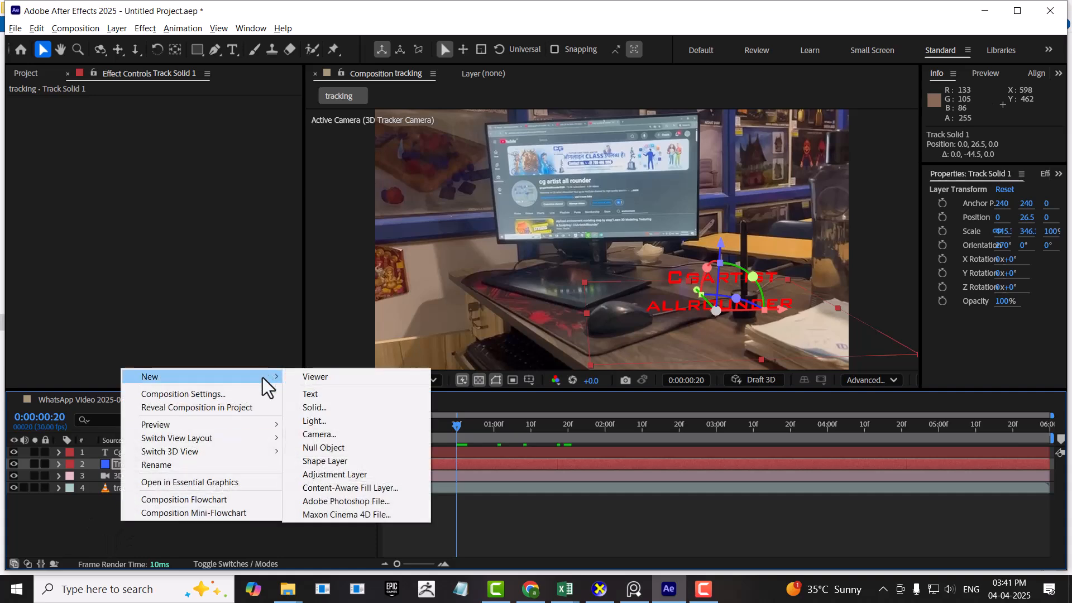
click(350, 422)
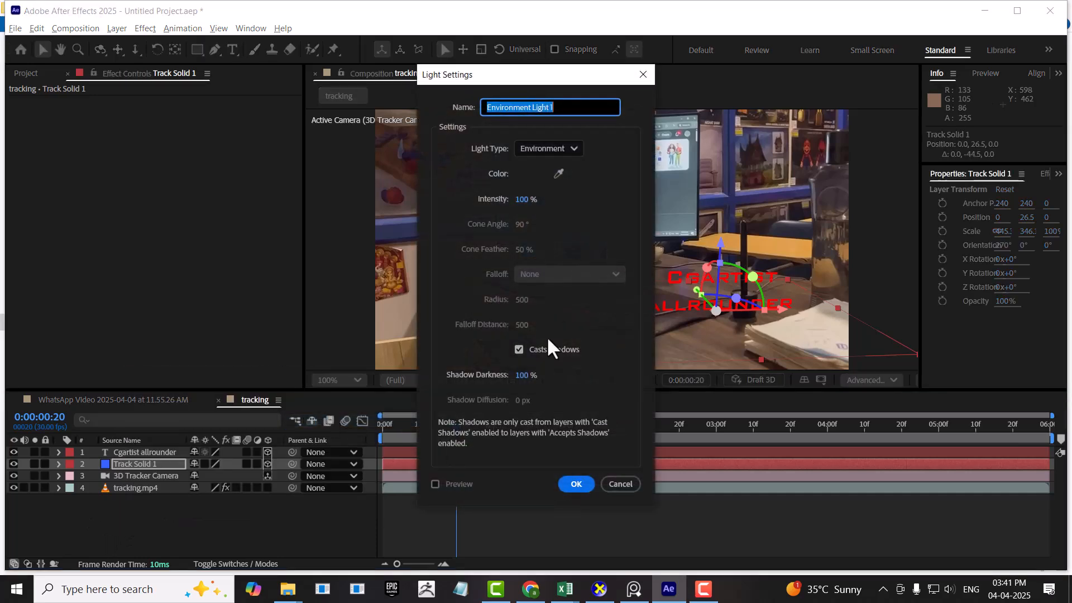
click(571, 480)
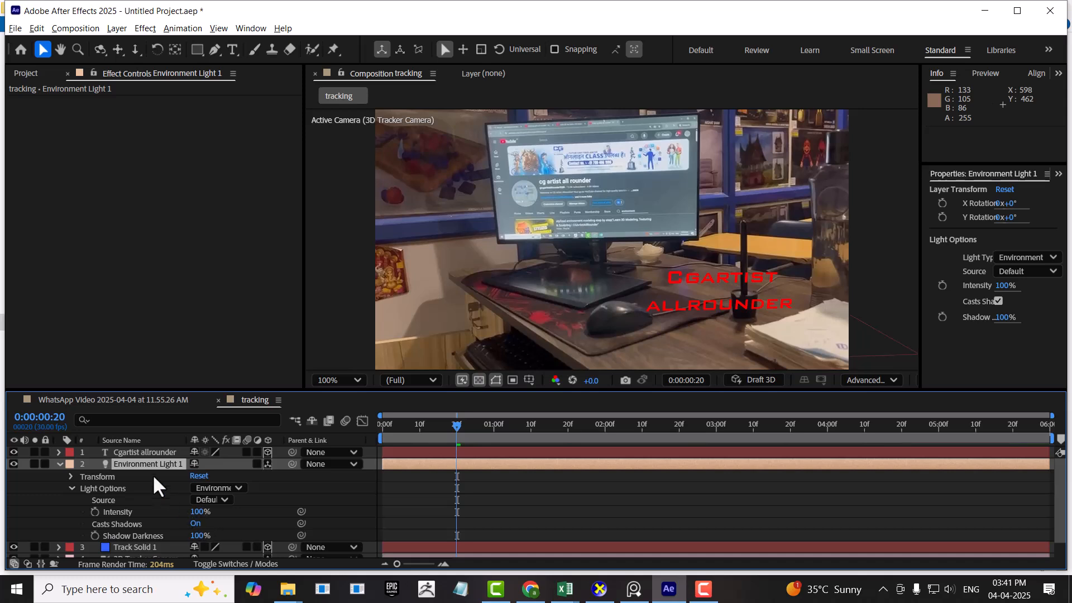
drag(144, 452, 146, 469)
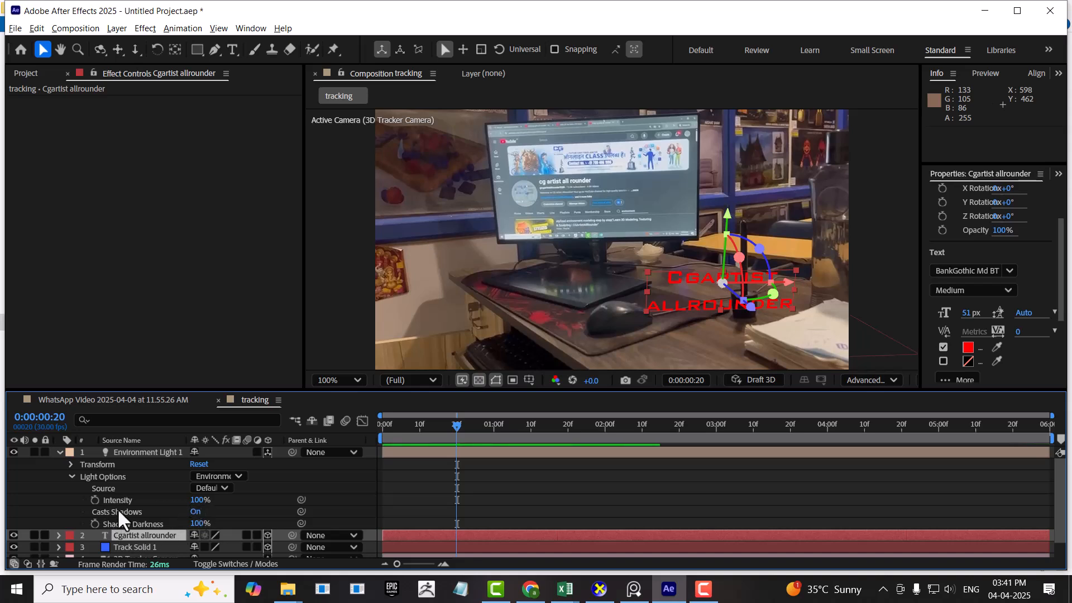
click(57, 452)
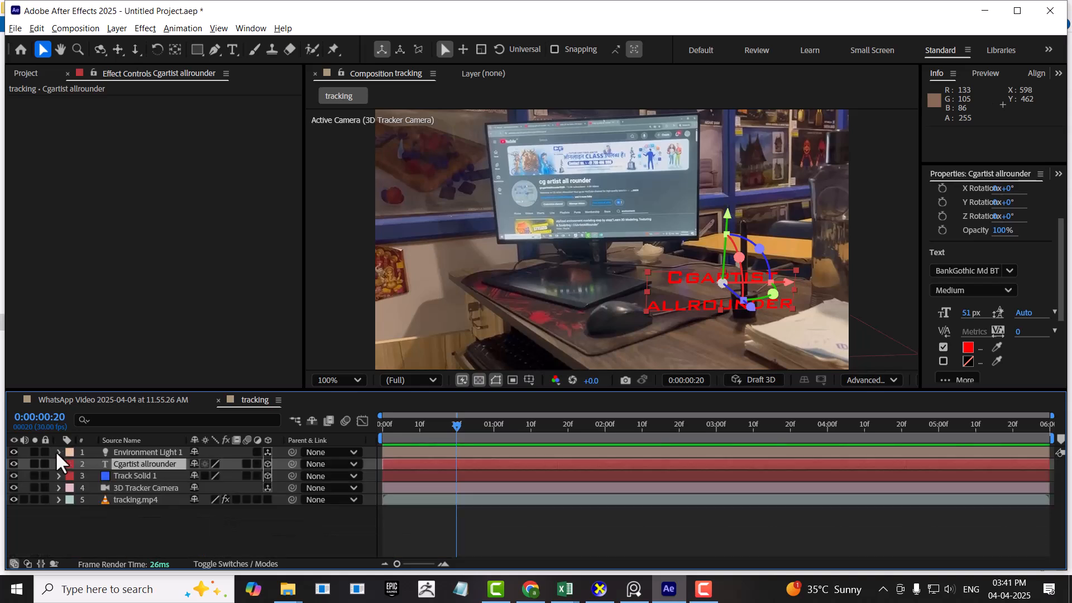
Step: Turn on Draft 3D, keep the Advanced 3D renderer, and accept its render options with Preview enabled
click(770, 380)
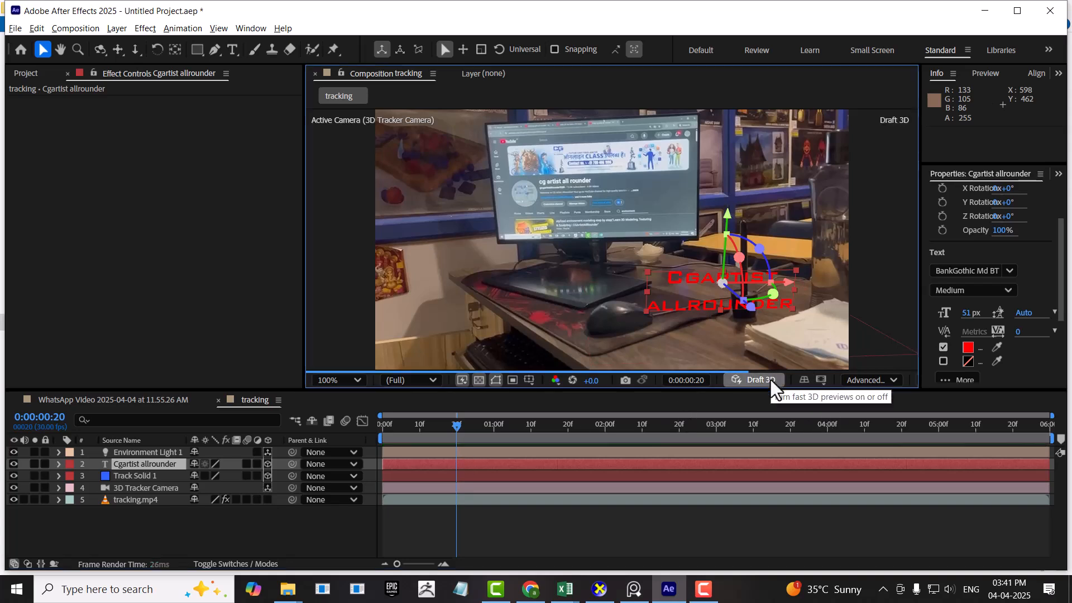
click(863, 380)
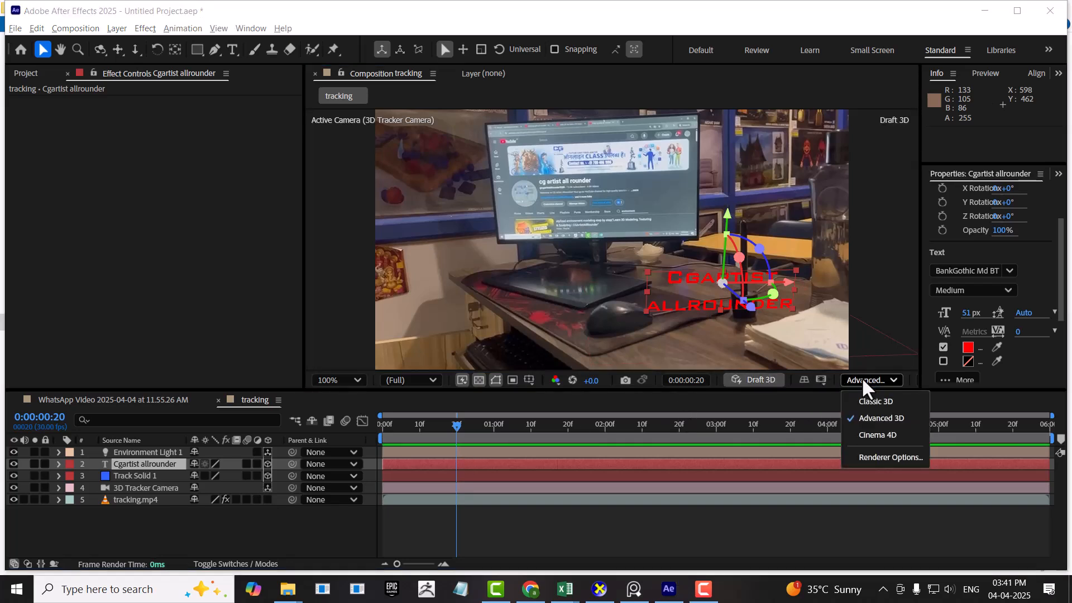
click(893, 417)
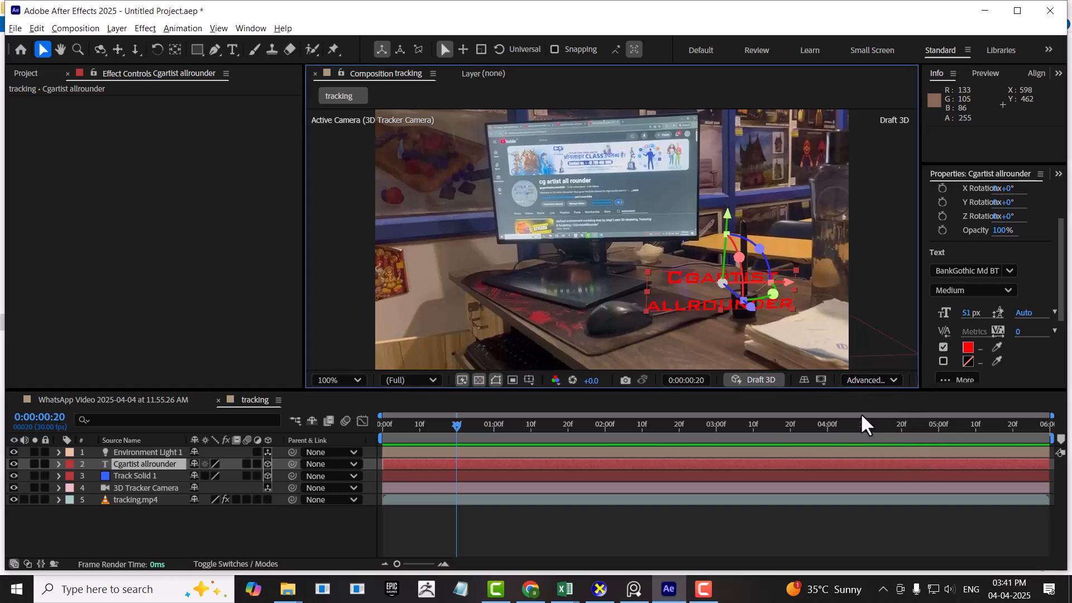
click(891, 379)
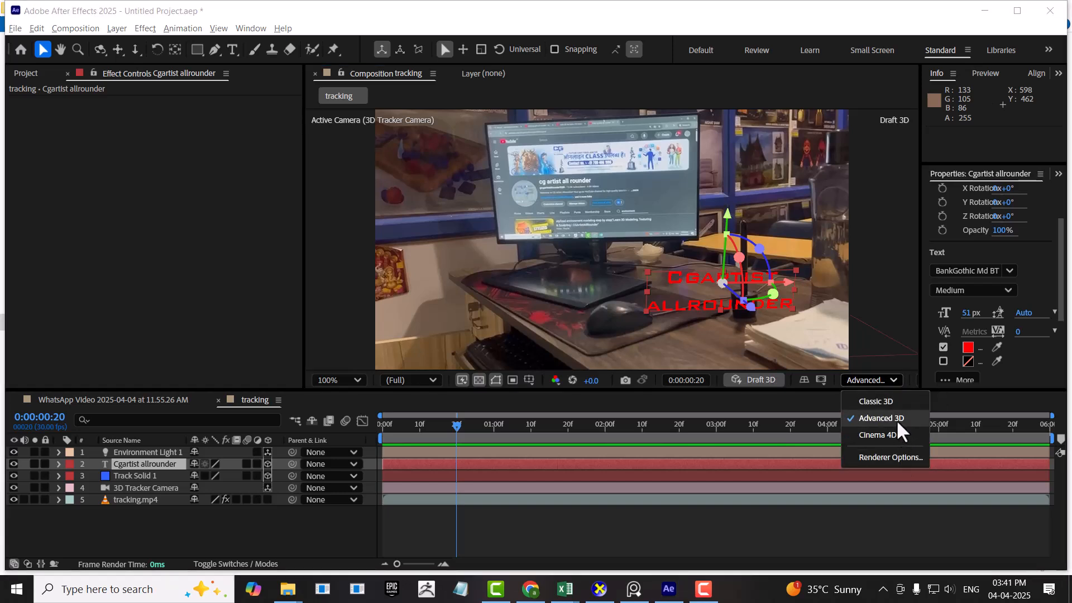
click(891, 456)
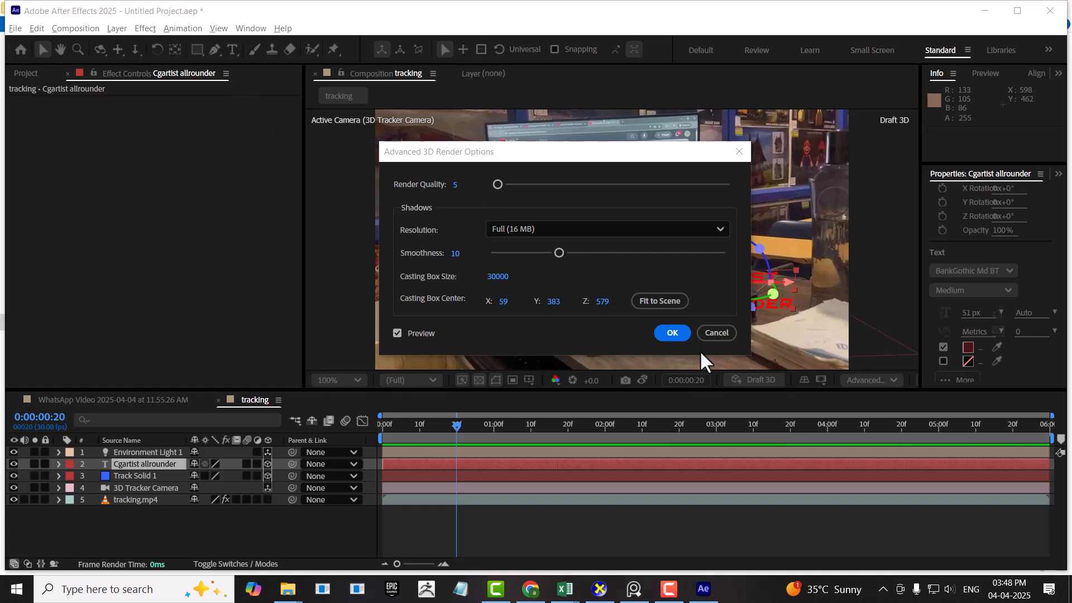
click(671, 333)
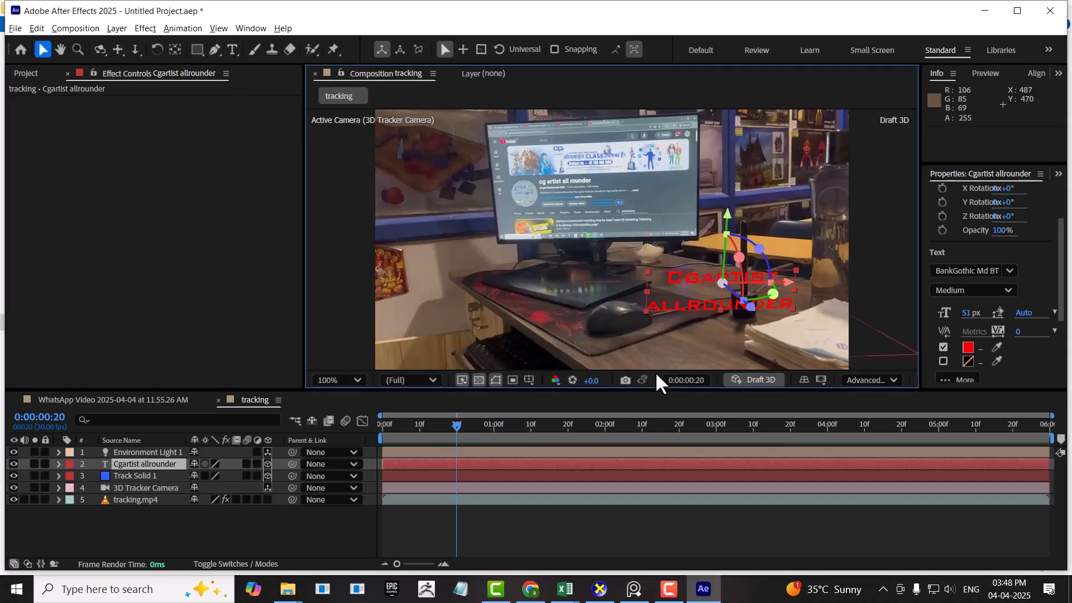
Step: Lower the text to a Y position of about 1.1 and Track Solid 1 to about 148.2
drag(727, 215, 738, 267)
click(146, 475)
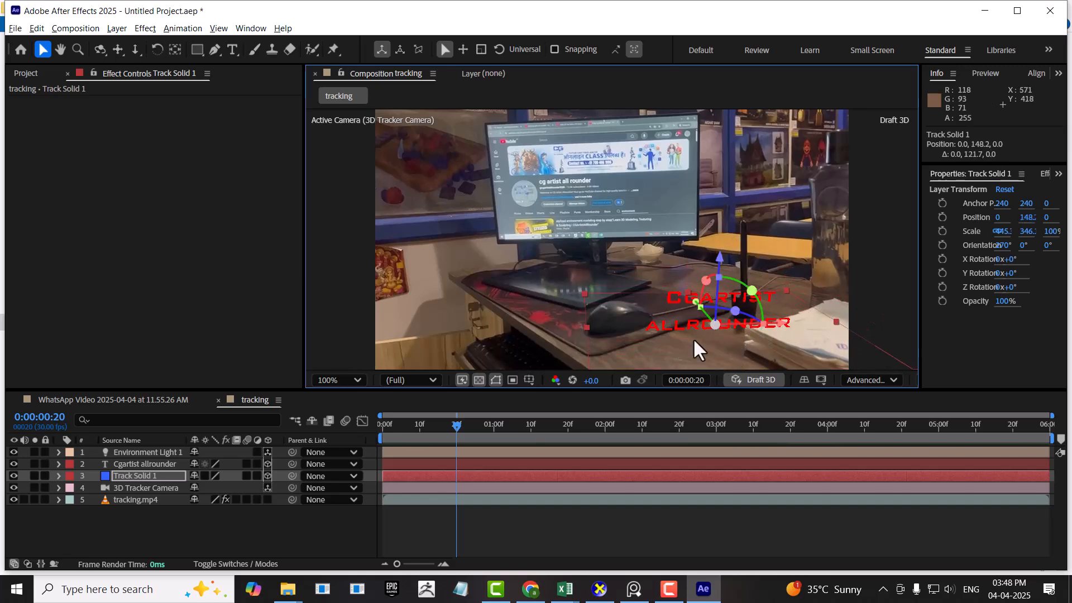
click(134, 463)
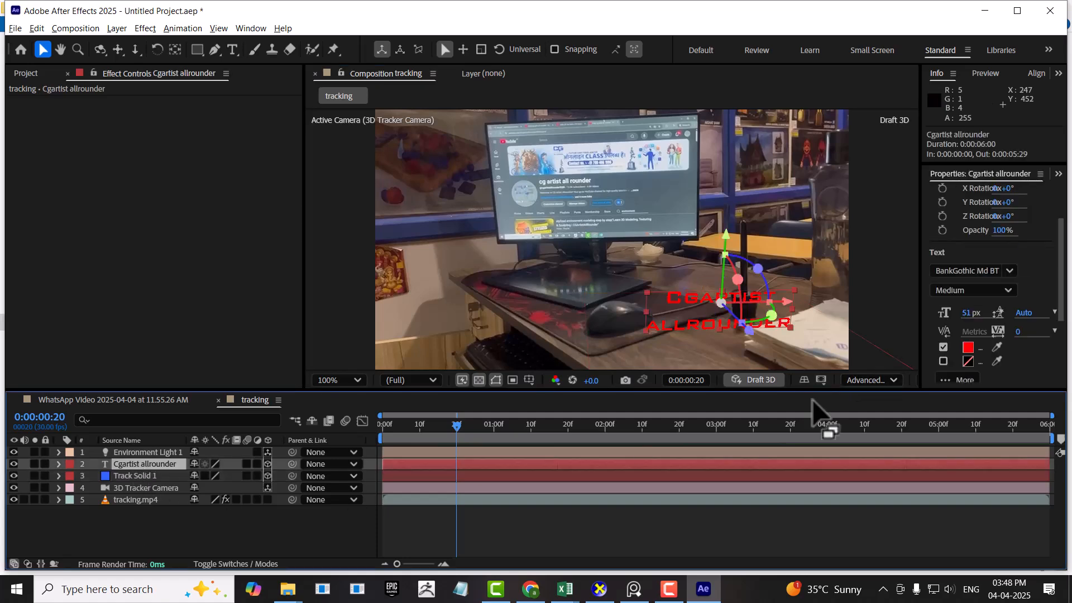
Step: Fit the shadow casting box to the scene in the Advanced 3D render options
click(872, 380)
click(874, 456)
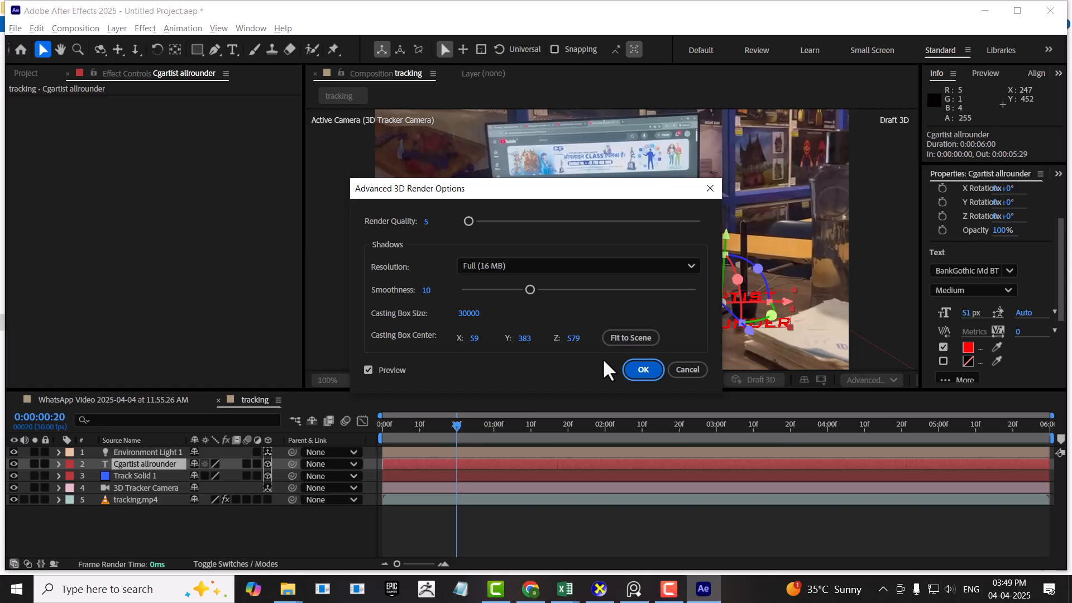
click(631, 338)
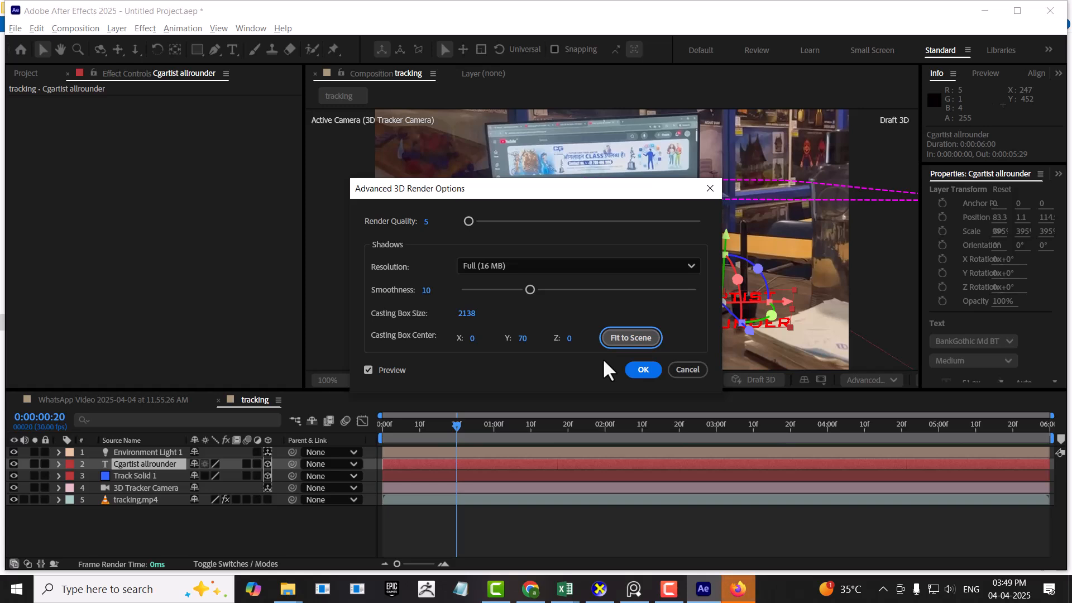
drag(599, 193, 383, 121)
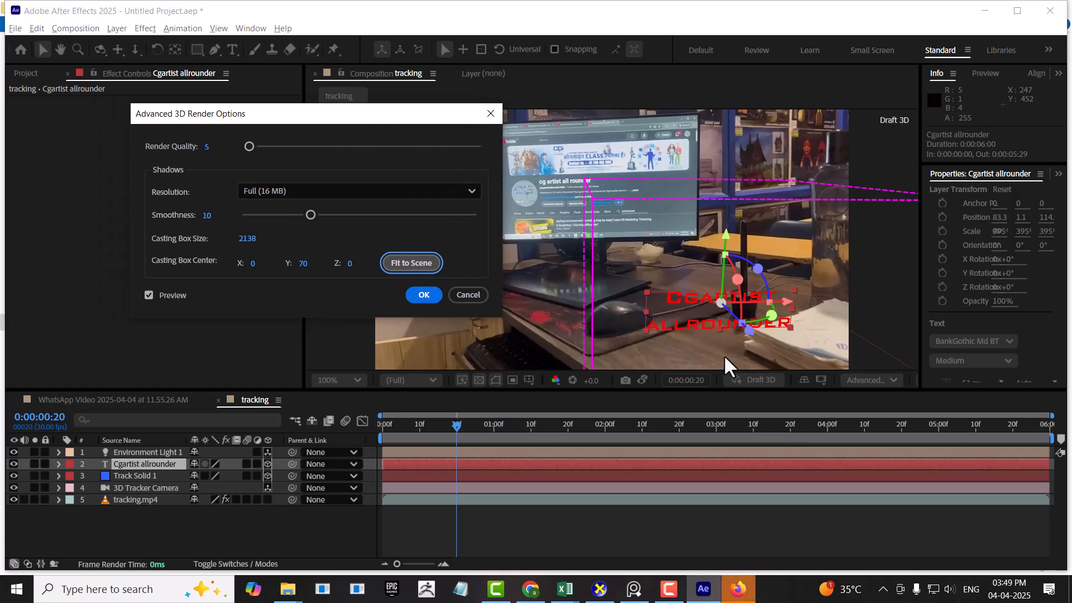
click(422, 296)
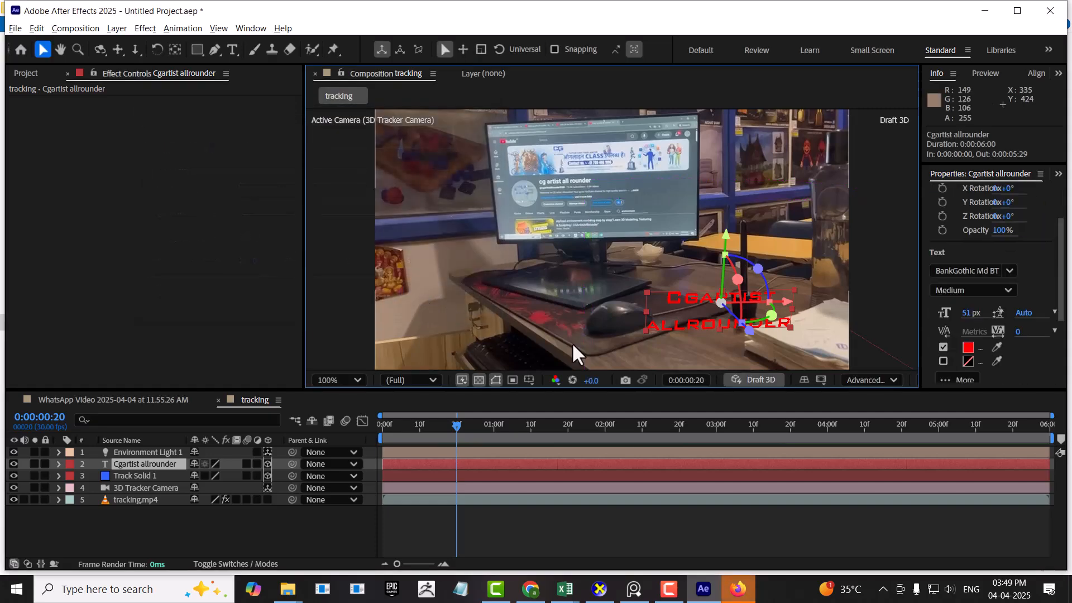
Step: Make Track Solid 1 visible by changing Accepts Shadows, lower it to a Y position of about 270.8, and restore Accepts Shadows to Only
scroll(771, 323, up, 1)
drag(770, 282, 669, 141)
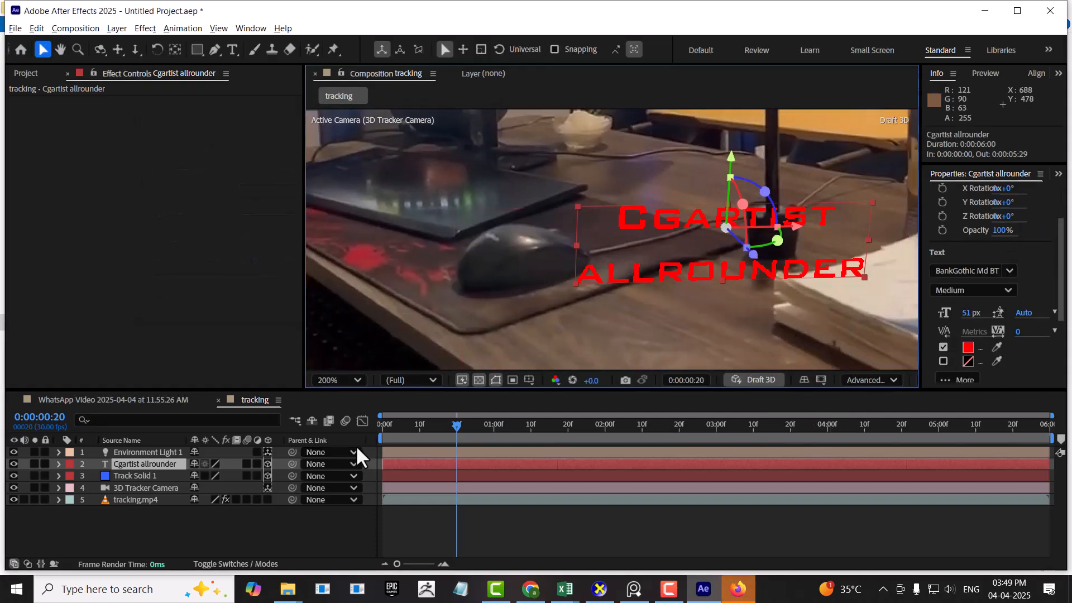
click(58, 475)
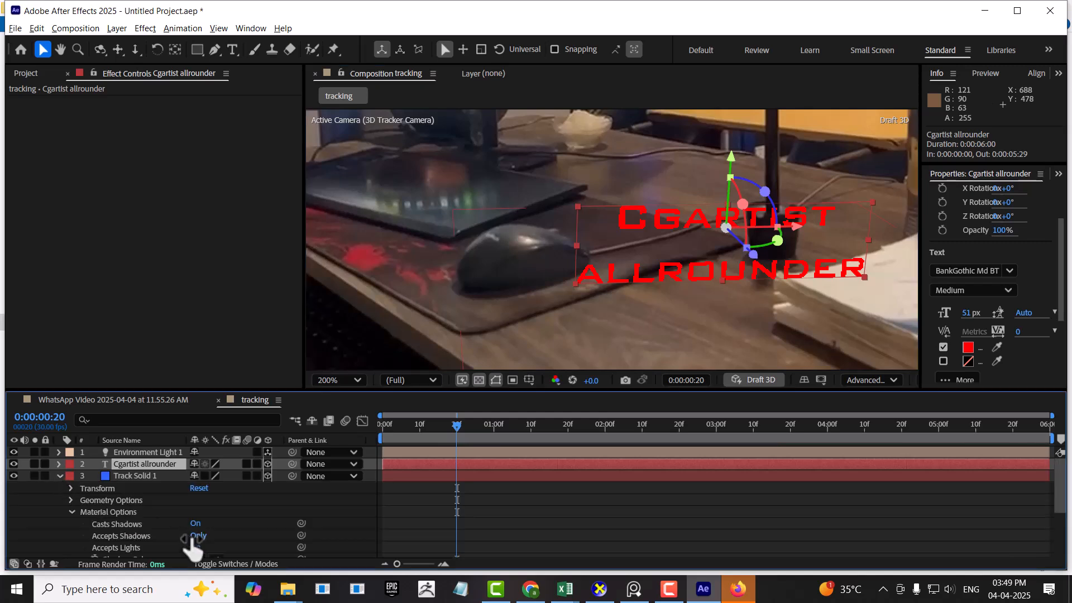
click(193, 536)
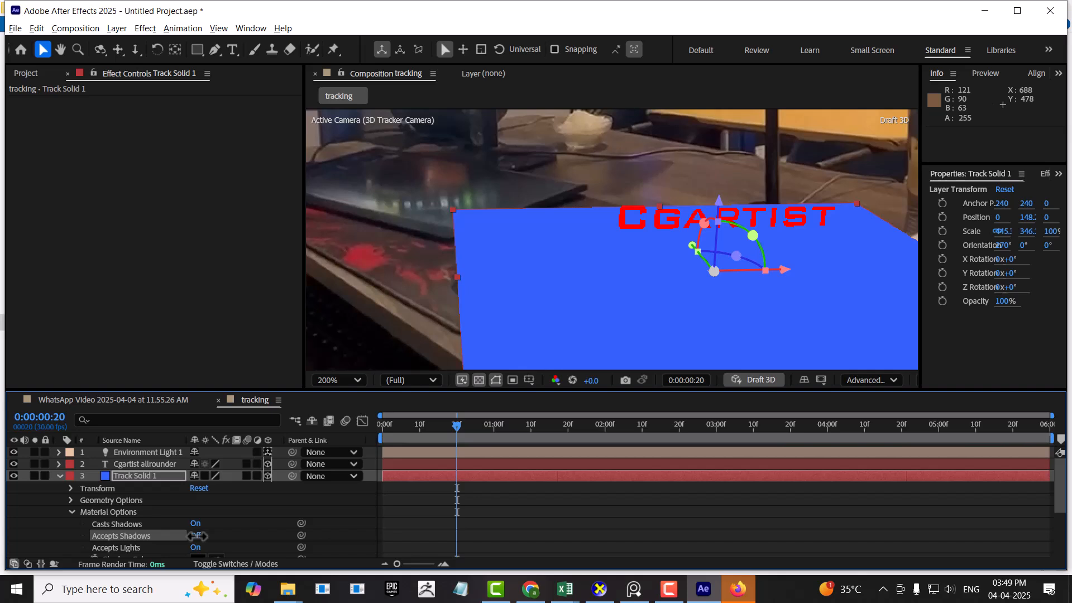
drag(724, 211, 724, 240)
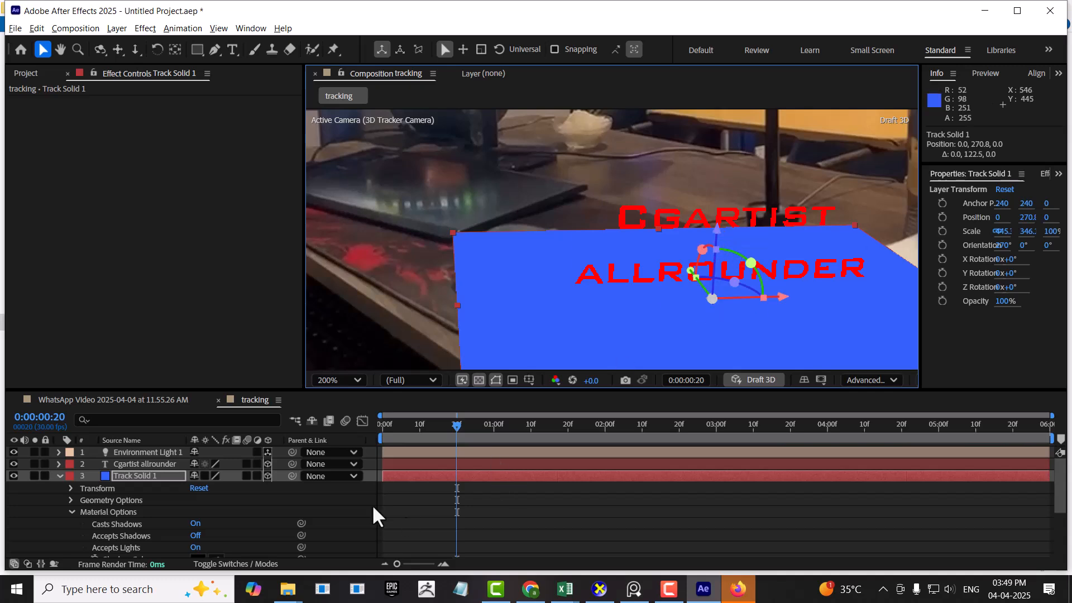
click(195, 537)
click(196, 537)
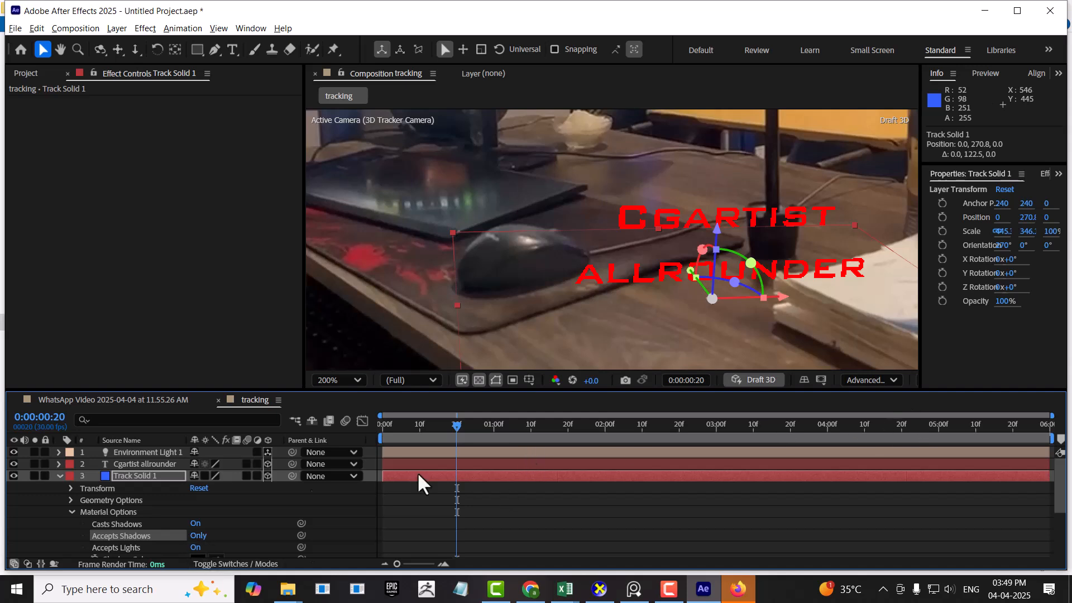
Step: Inspect Environment Light 1's transform and light options, and toggle its Casts Shadows setting off and back on
click(143, 451)
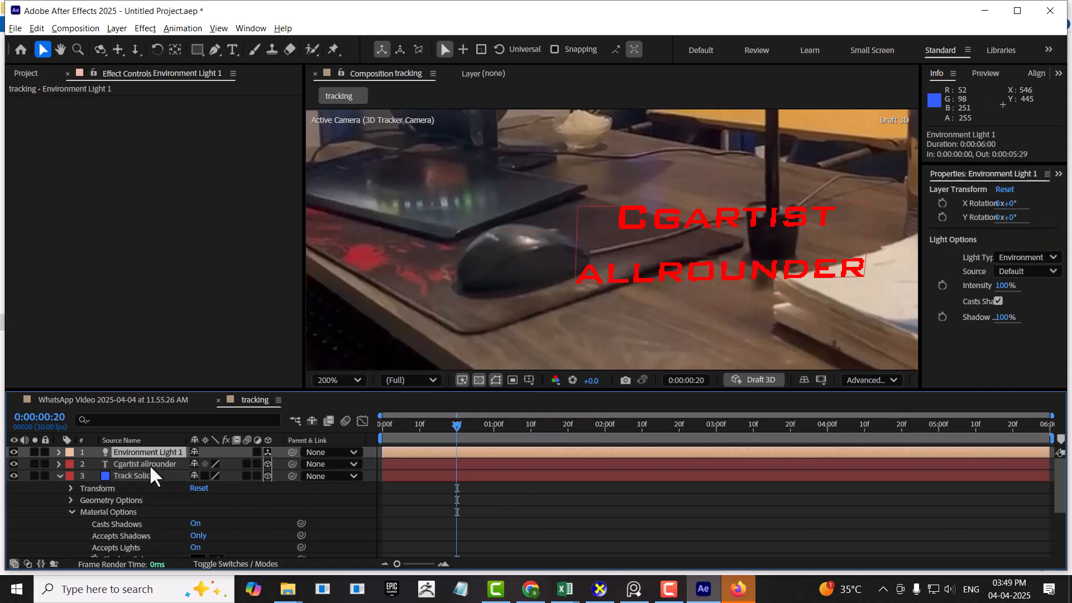
click(59, 451)
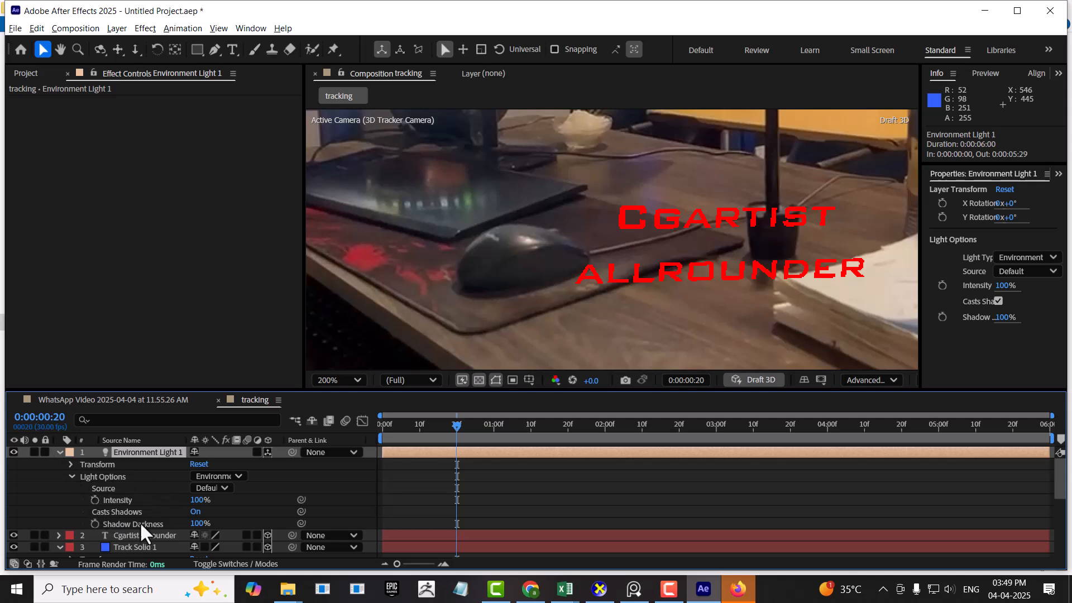
click(72, 464)
click(71, 465)
click(198, 512)
click(195, 511)
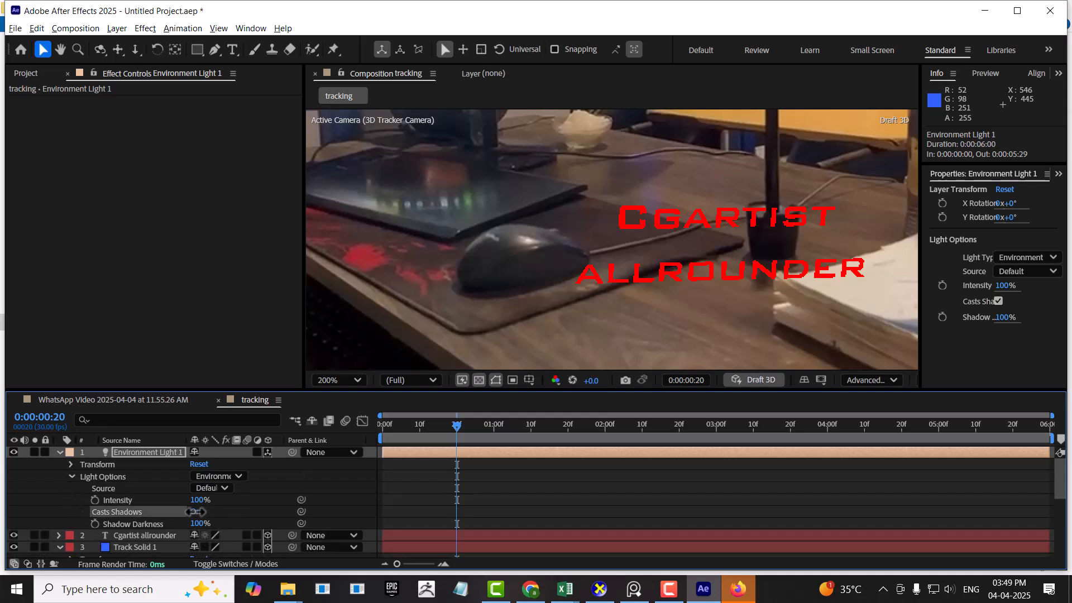
Step: Collapse the expanded properties of the Environment Light 1 and Track Solid 1 layers
click(197, 525)
click(75, 456)
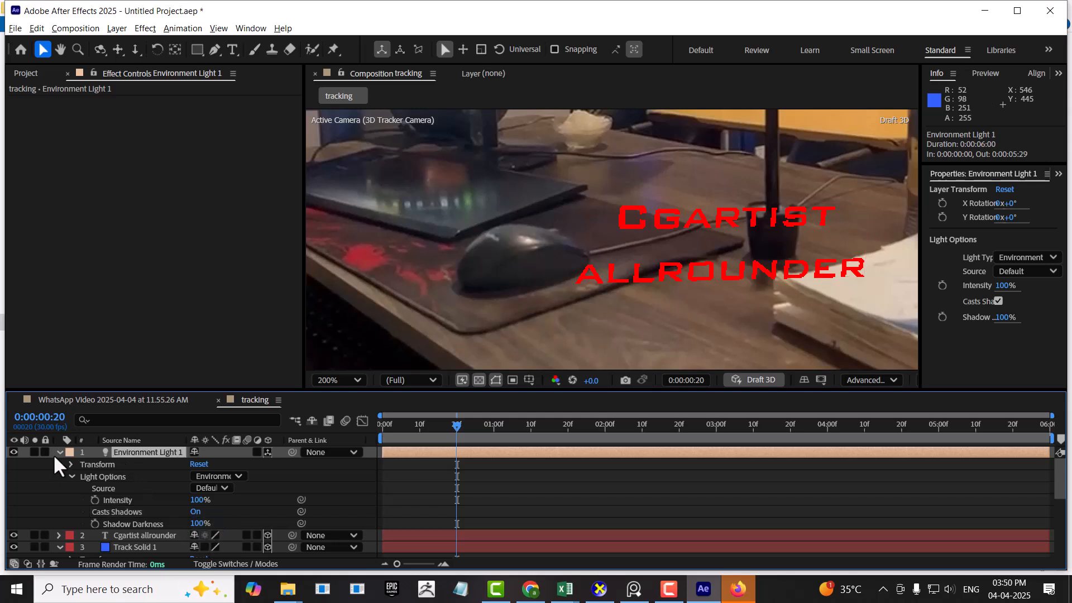
click(59, 452)
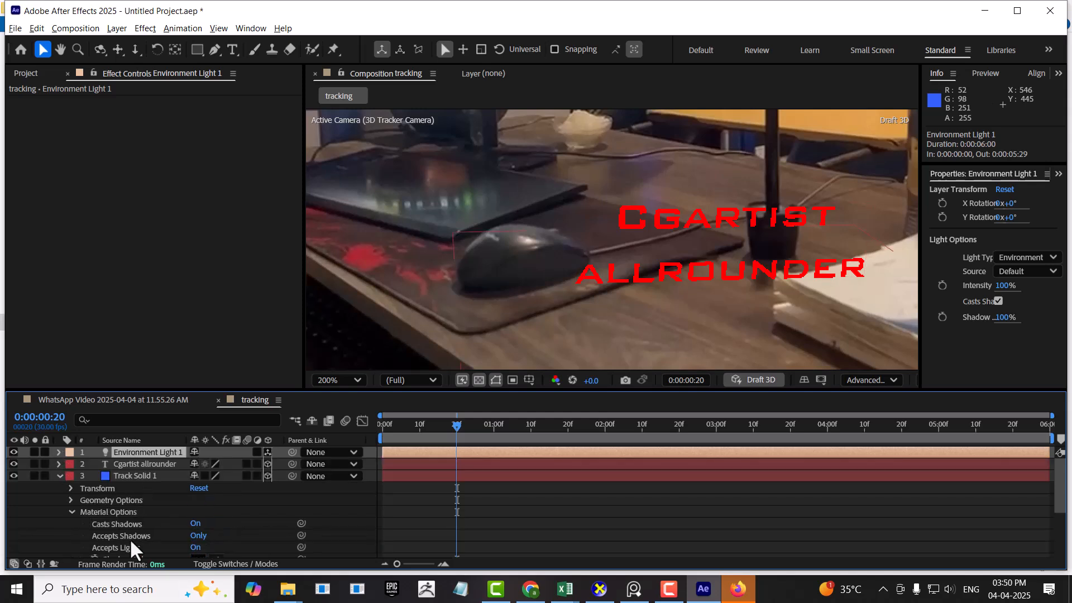
click(59, 477)
click(141, 476)
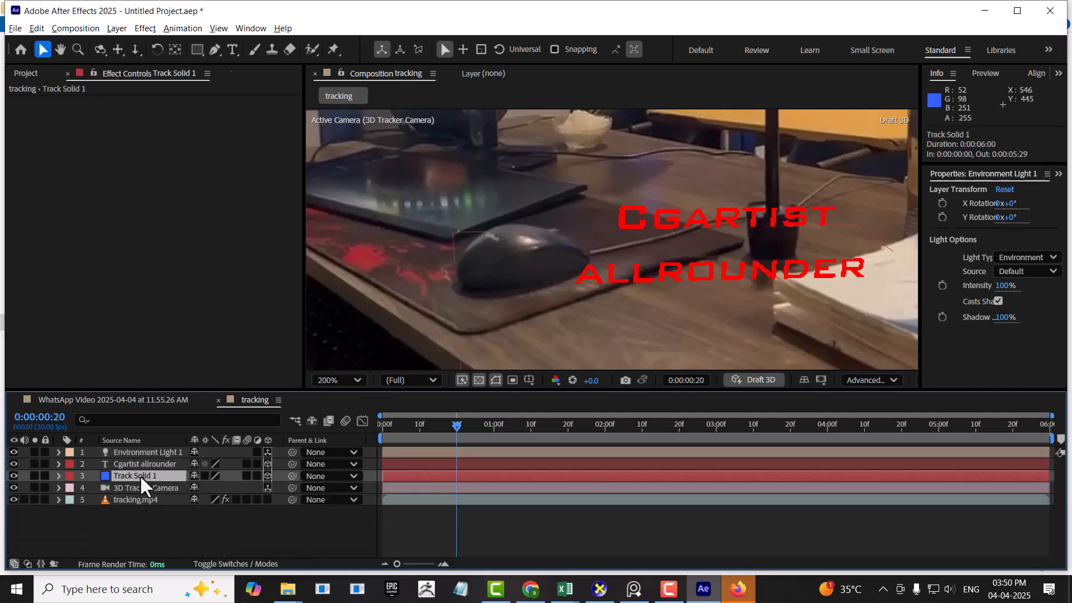
click(148, 451)
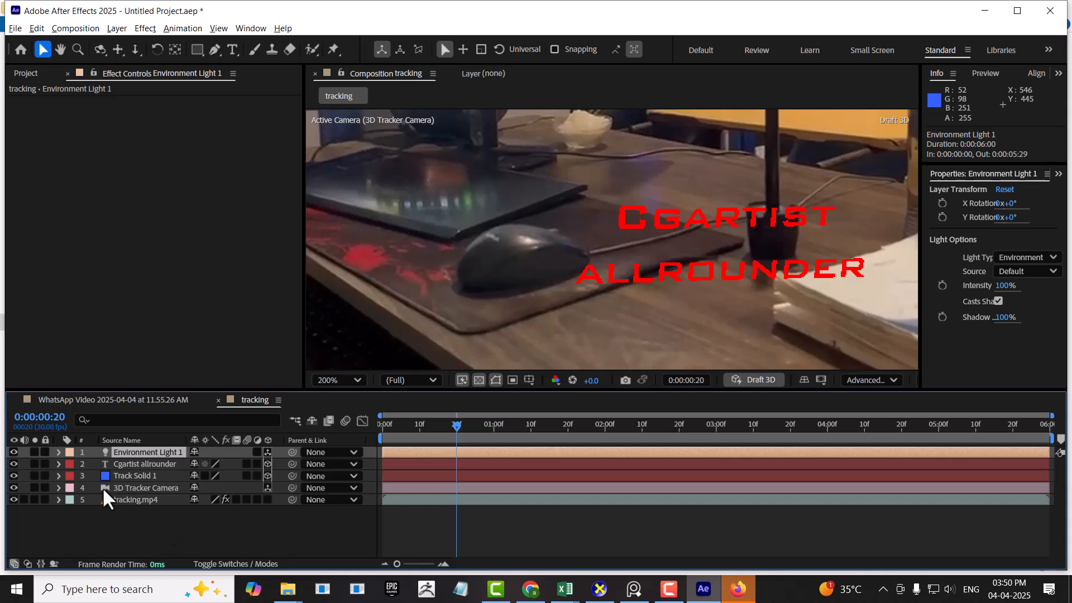
Step: Give the Cgartist allrounder text 3D thickness with an Extrusion Depth of 9.0 and a Bevel Depth of 5.0
click(129, 463)
click(58, 463)
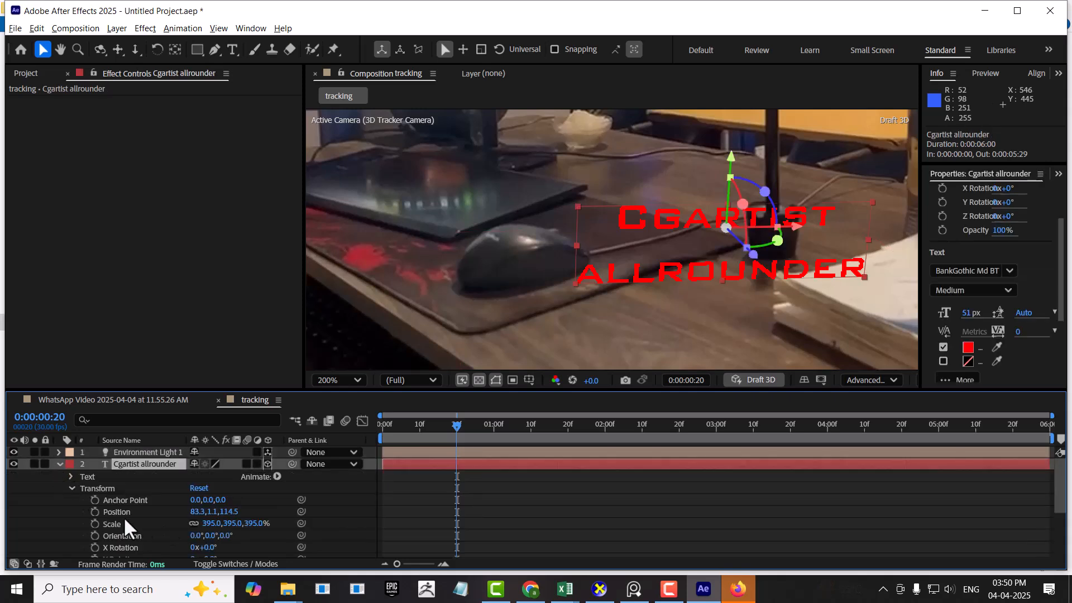
scroll(123, 531, down, 3)
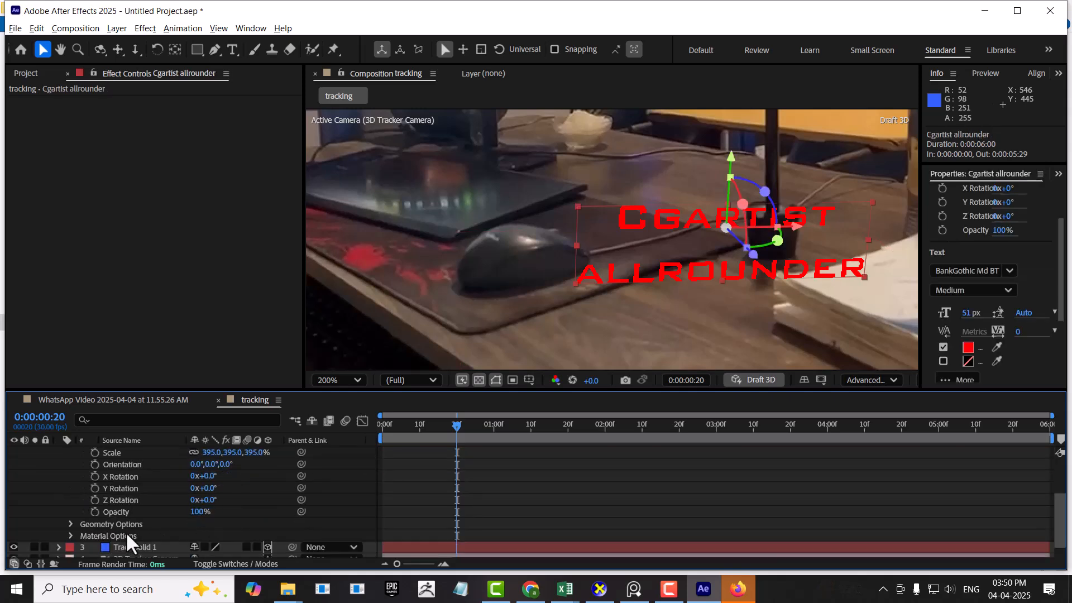
click(70, 523)
scroll(195, 508, down, 3)
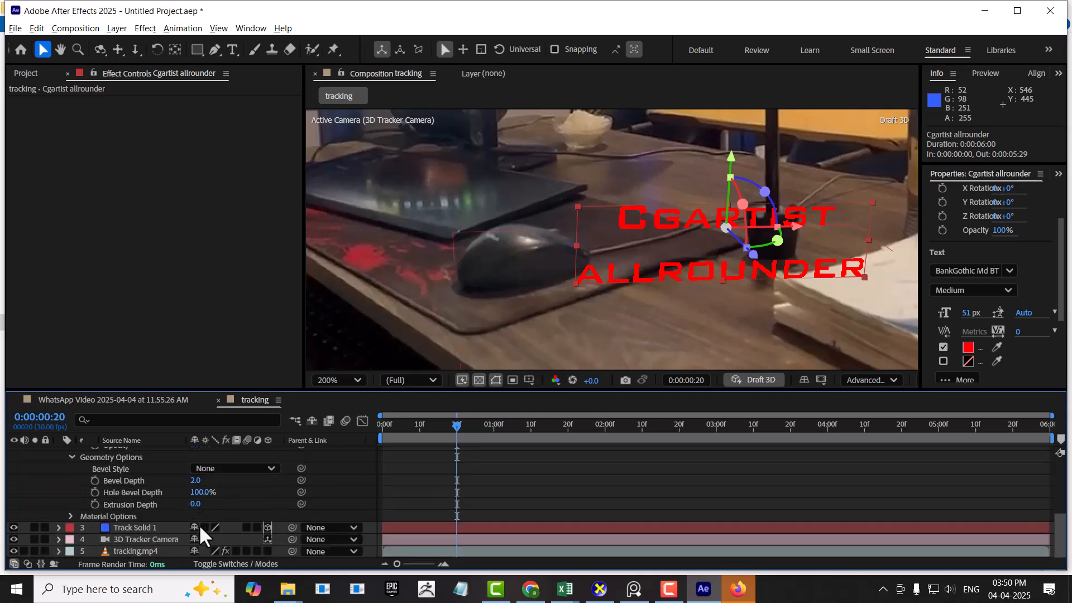
drag(197, 505, 198, 504)
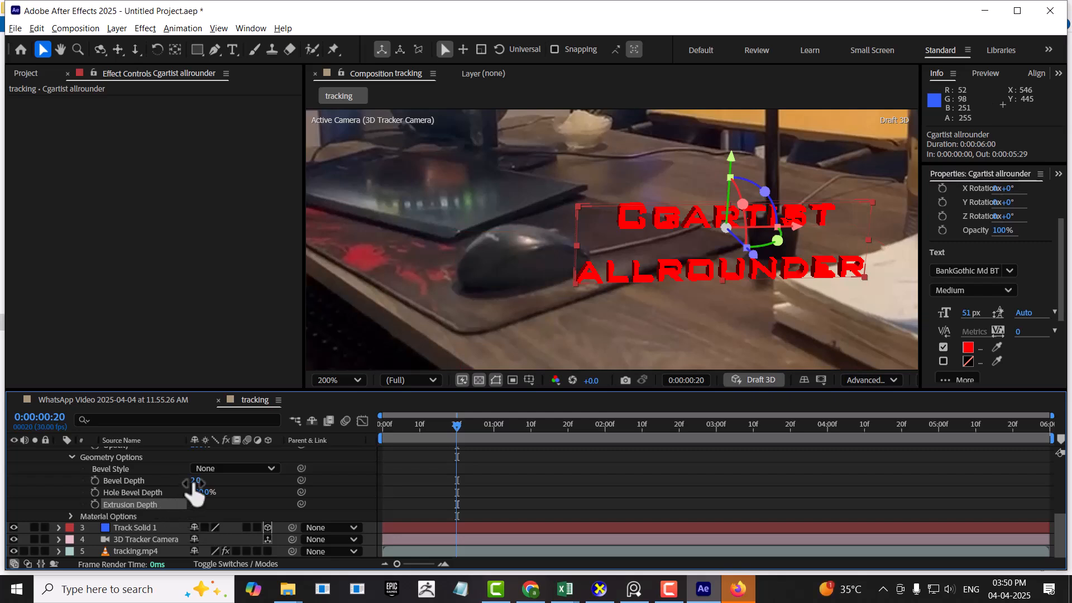
drag(195, 483, 223, 480)
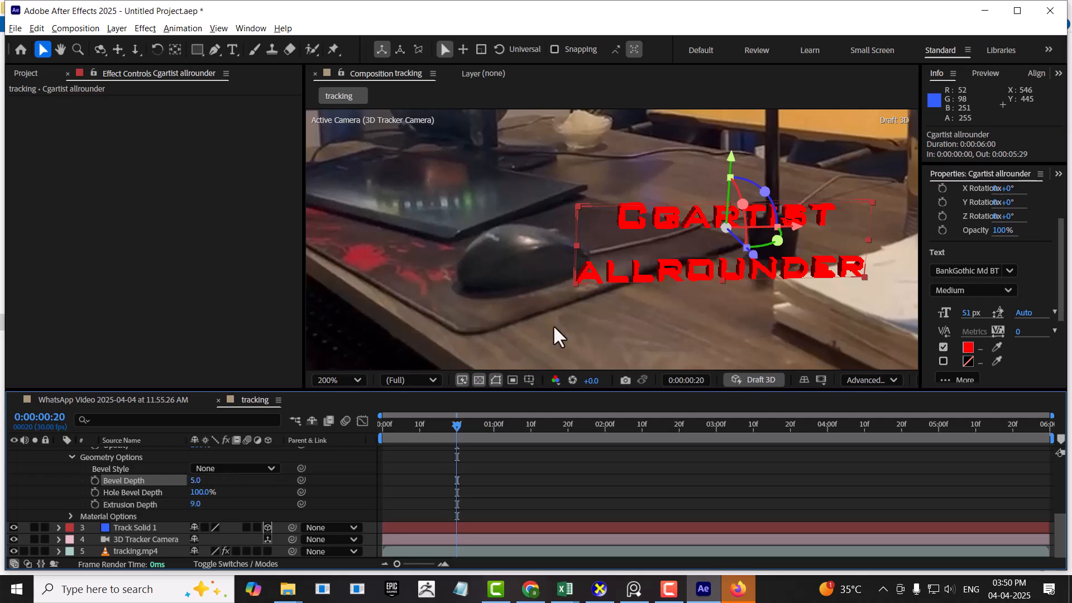
Step: Toggle Draft 3D repeatedly to compare the text's shadow rendering, and leave it switched off
click(752, 380)
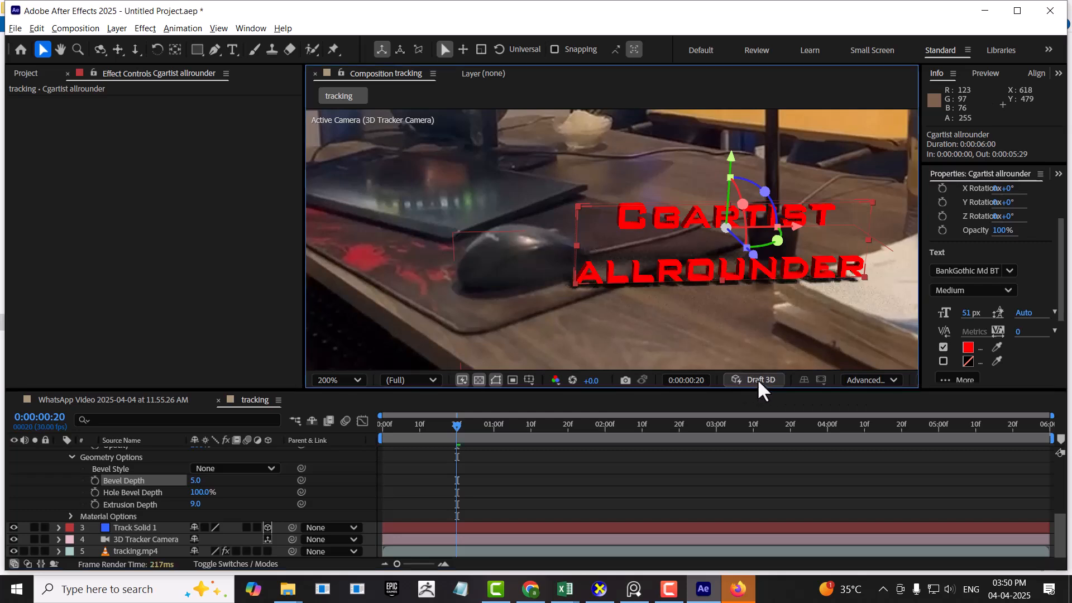
click(762, 381)
click(762, 380)
click(762, 381)
click(762, 380)
click(761, 380)
click(769, 381)
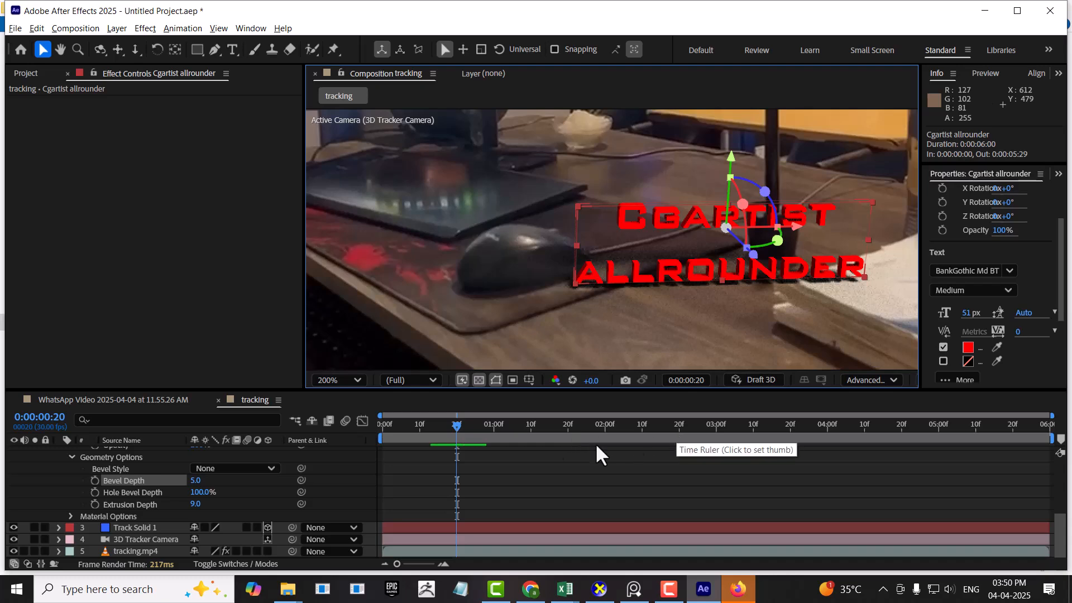
Step: Play the composition from the first frame to check the extruded text, and stop at 0:00:02:23
drag(457, 424, 333, 424)
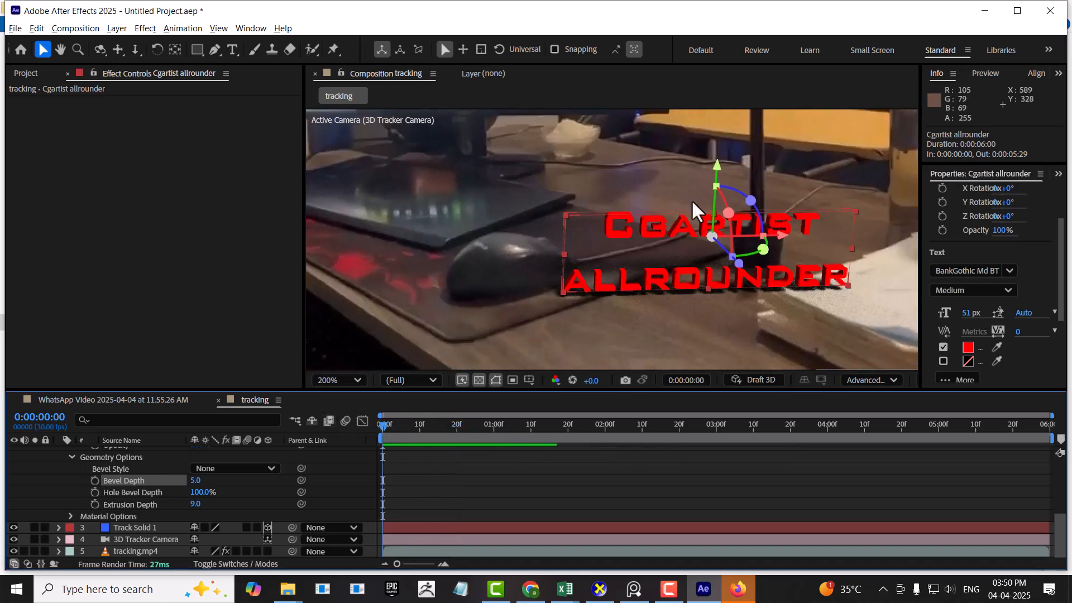
scroll(675, 228, down, 4)
scroll(674, 229, up, 1)
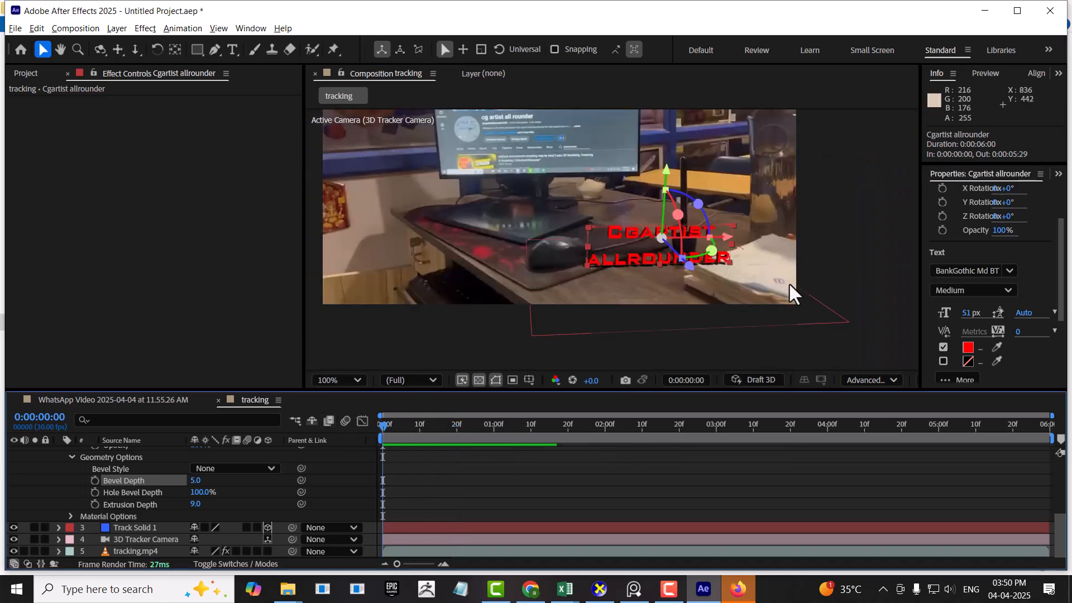
key(space)
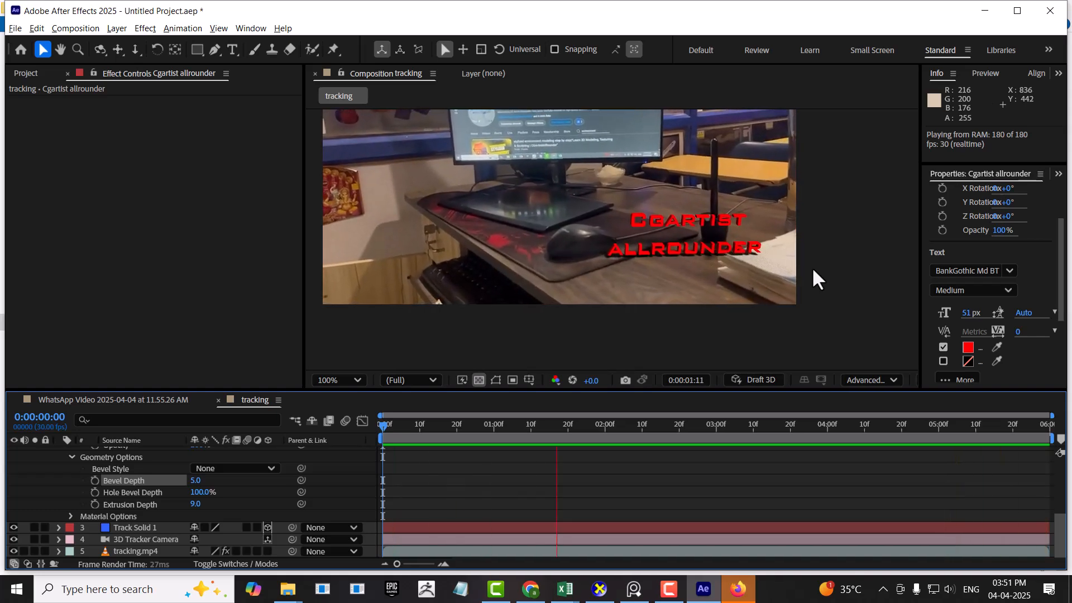
key(space)
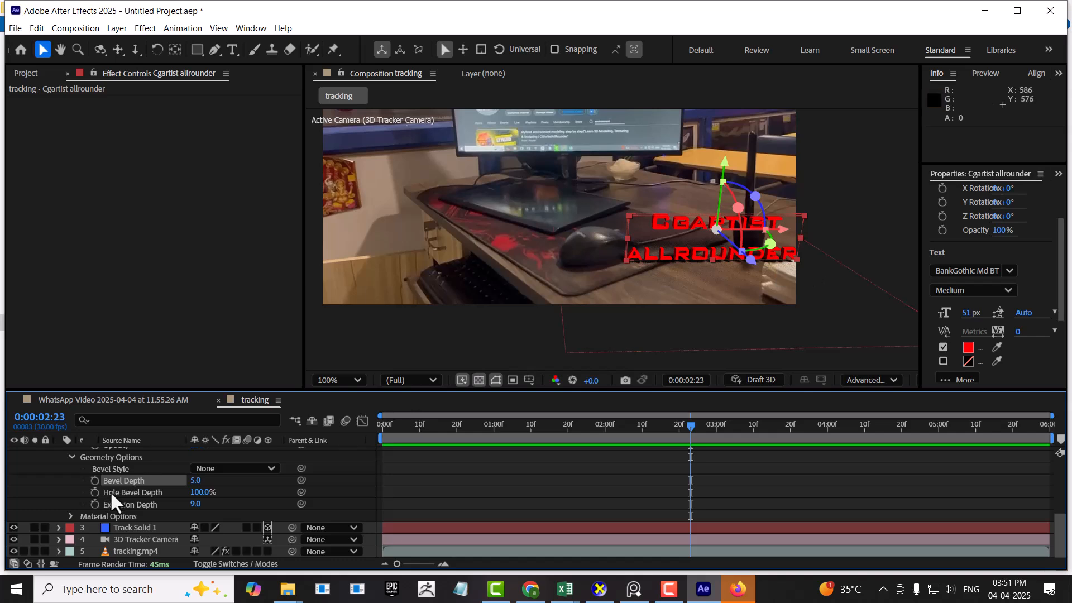
Step: Create a text layer from a group of tracking.mp4's 3D Camera Tracker points on the black tablet beside the mouse
scroll(103, 490, up, 5)
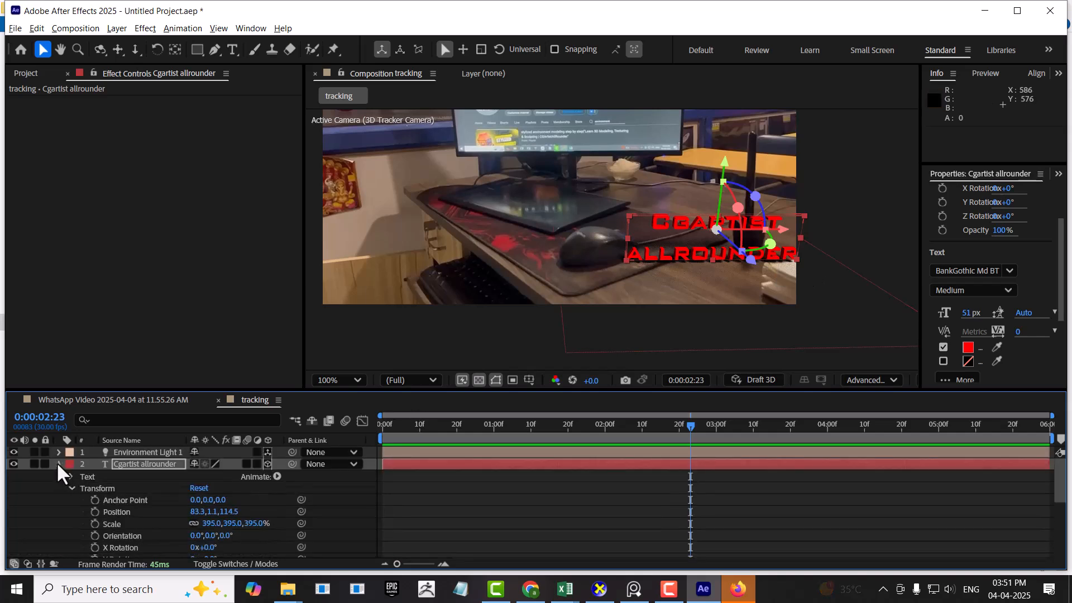
click(59, 464)
click(118, 500)
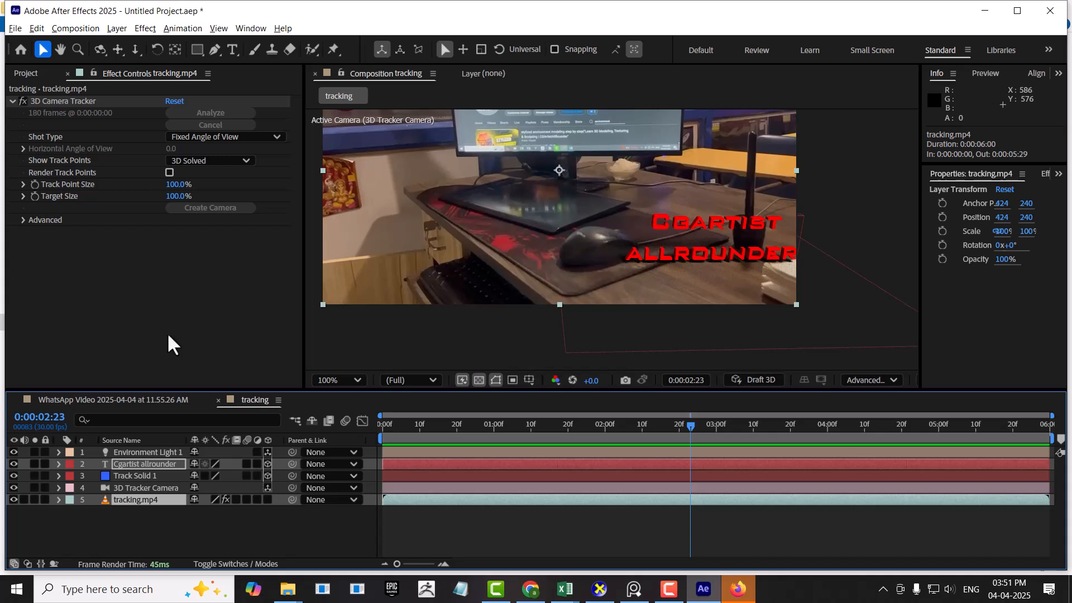
click(69, 101)
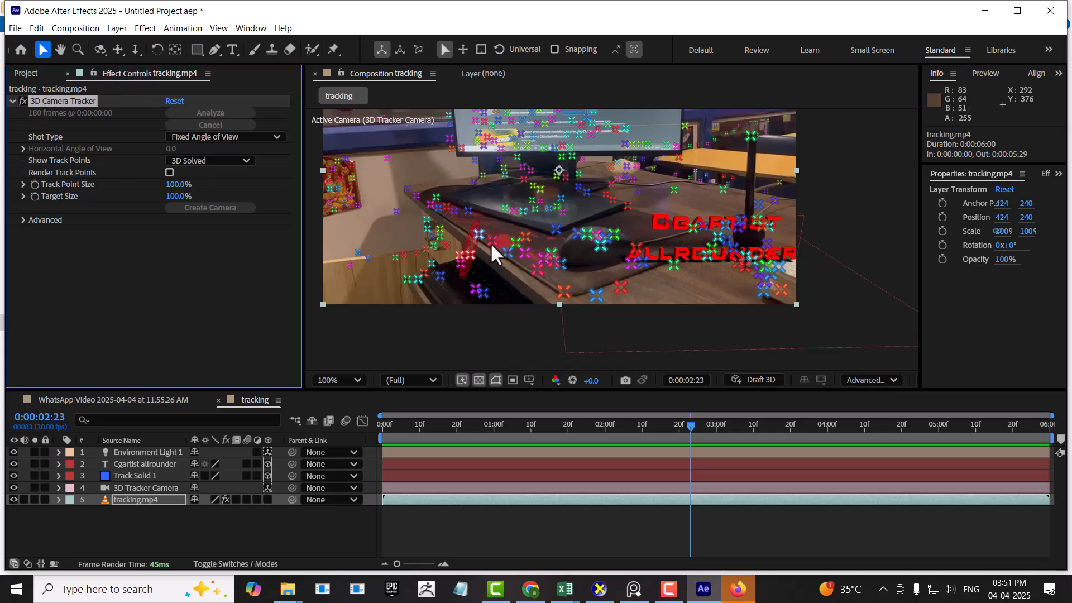
click(487, 216)
mouse_move(542, 216)
mouse_down()
mouse_move(574, 216)
mouse_move(560, 191)
mouse_move(493, 188)
mouse_move(486, 216)
mouse_move(502, 224)
mouse_up()
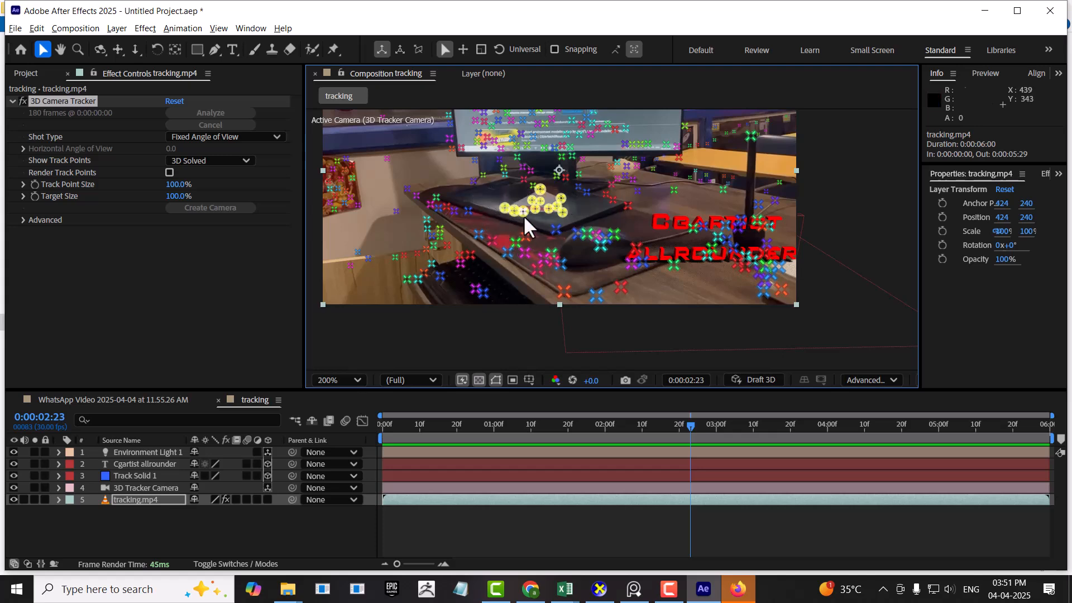
scroll(523, 218, up, 2)
scroll(551, 229, down, 1)
right_click(483, 179)
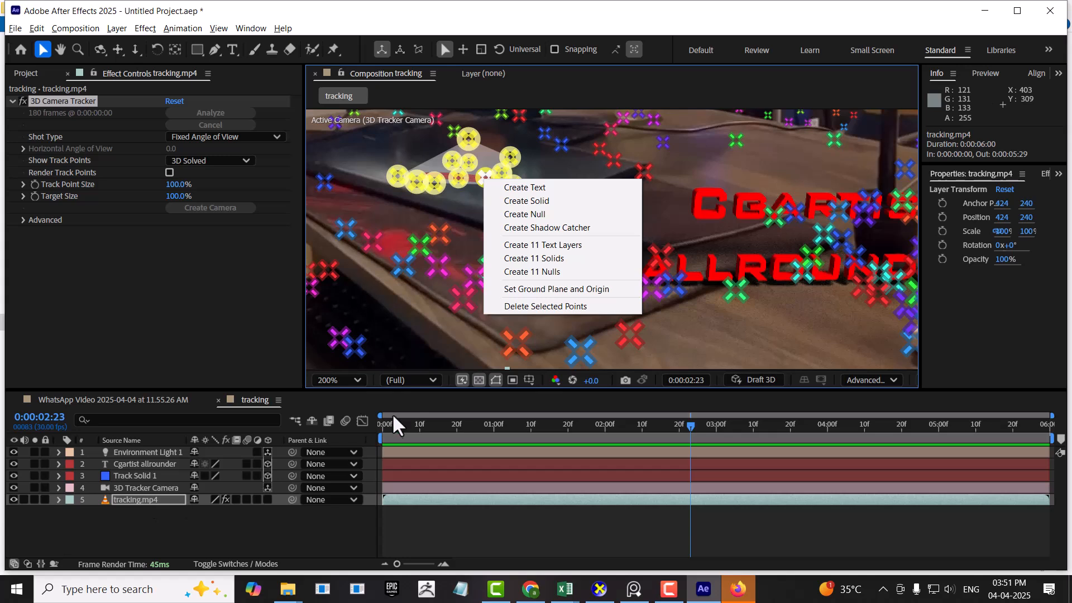
click(545, 187)
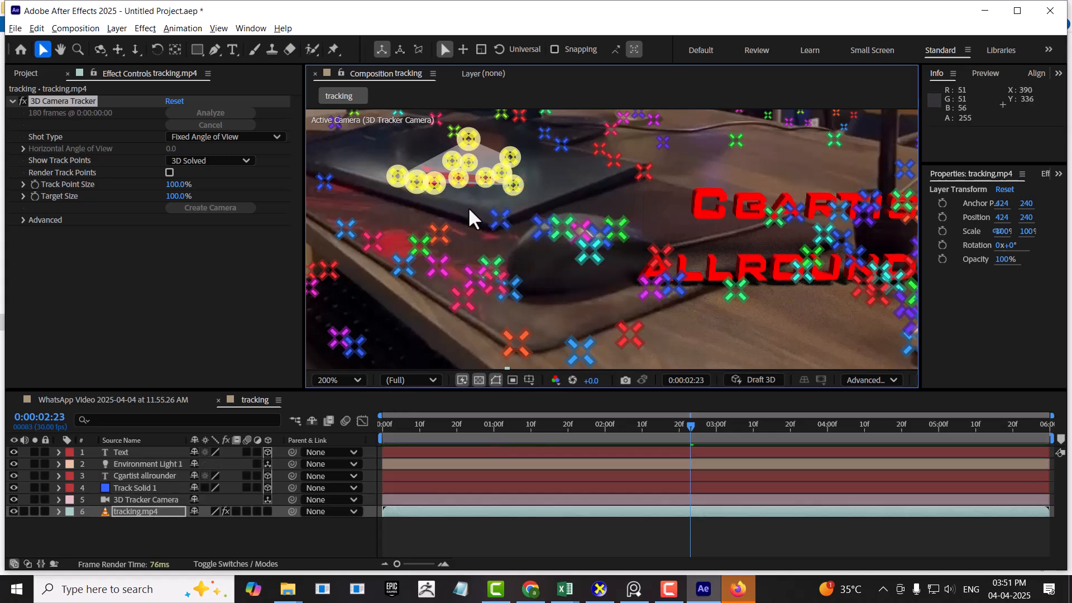
Step: Replace the placeholder wording of the new Text layer with "tracking"
click(138, 451)
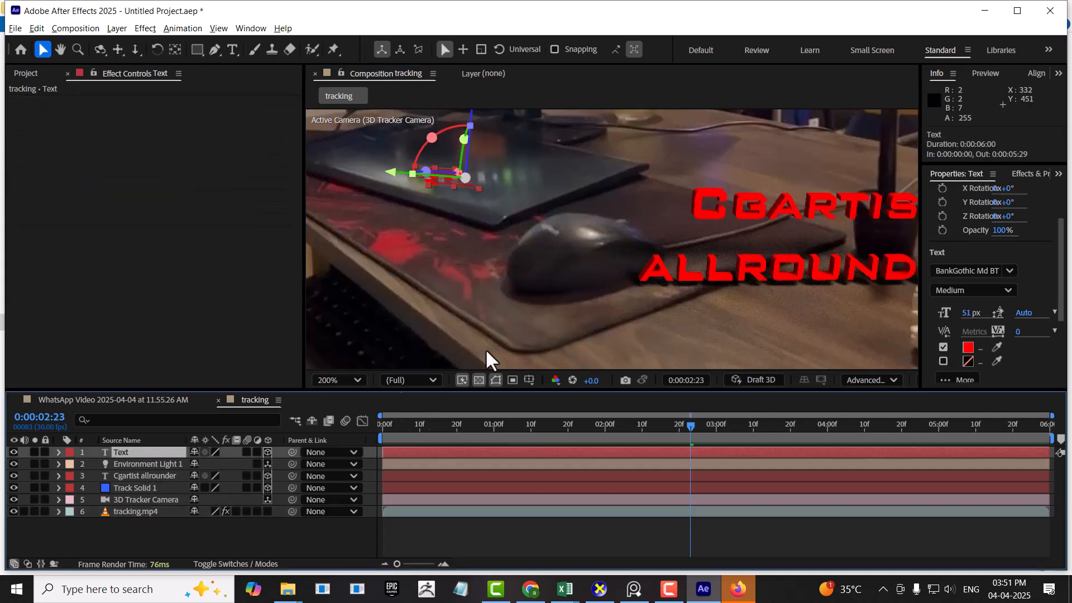
drag(552, 209, 698, 273)
scroll(604, 239, up, 1)
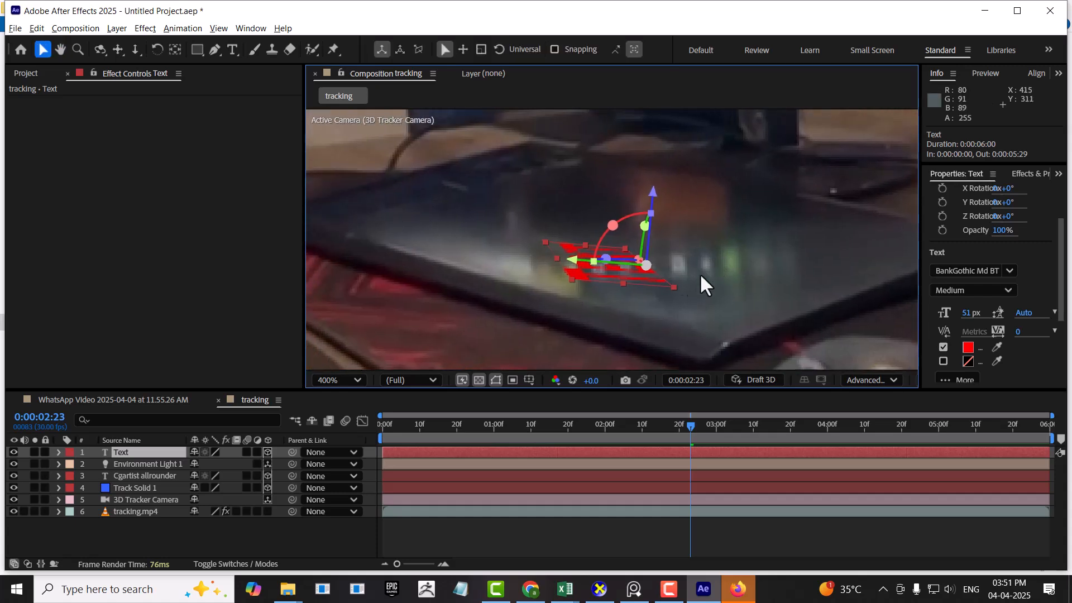
double_click(129, 452)
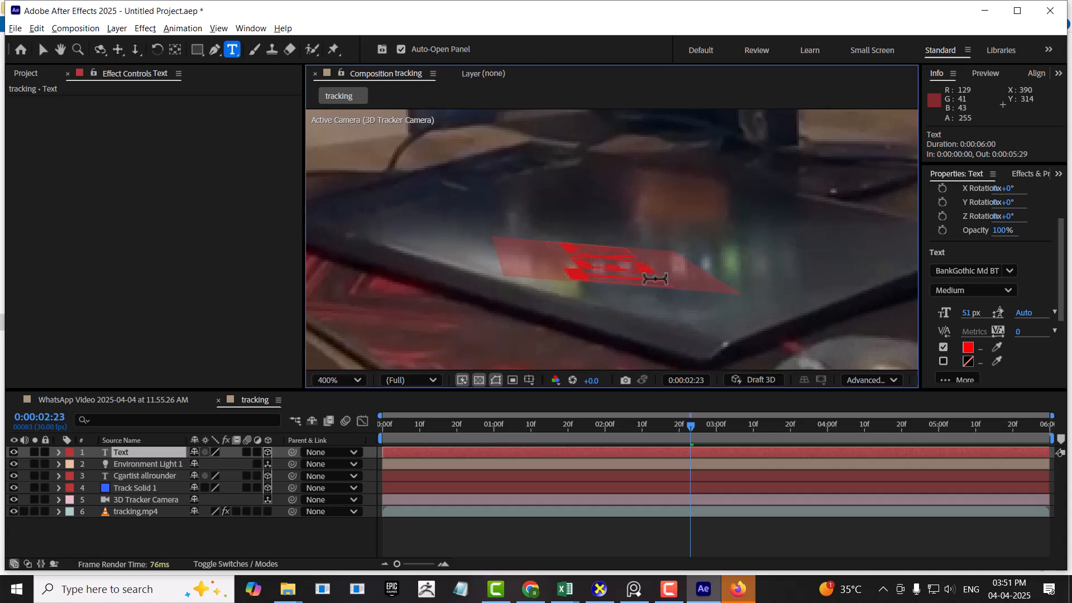
text(3)
key(BackSpace)
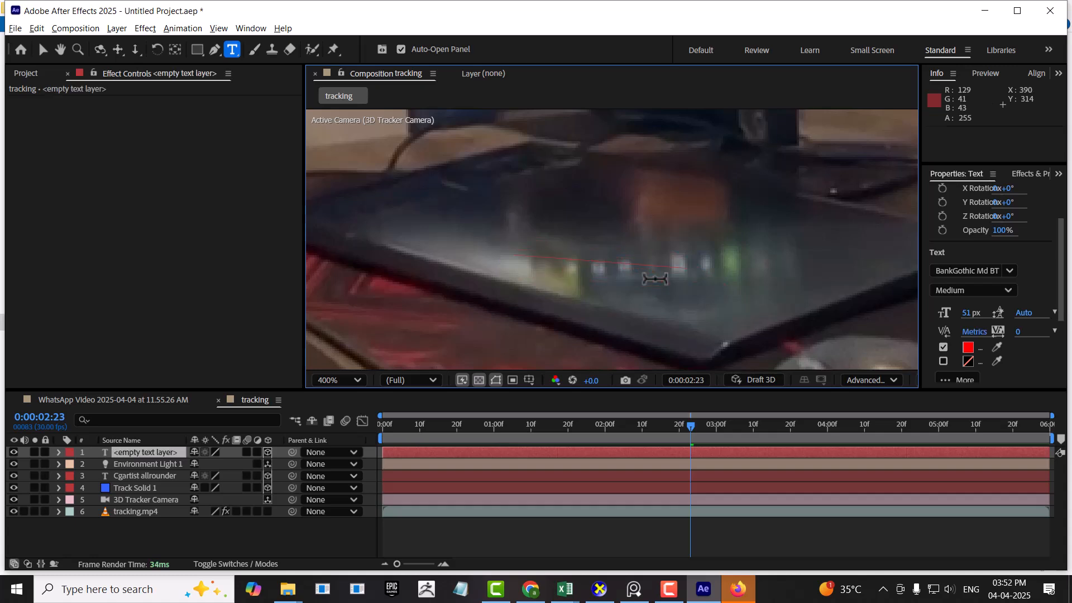
text(tra)
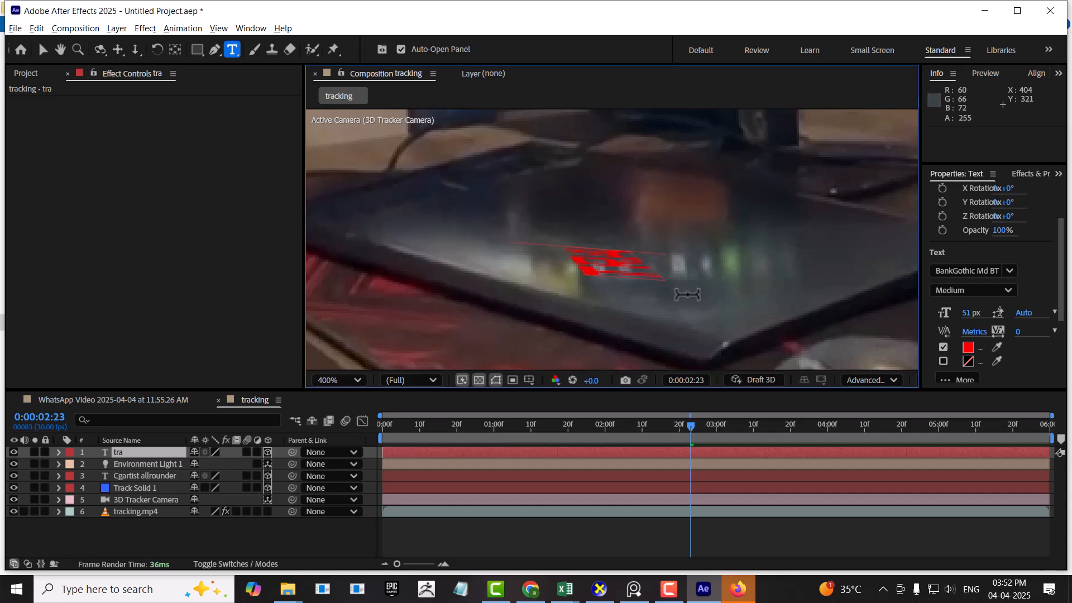
text(cking)
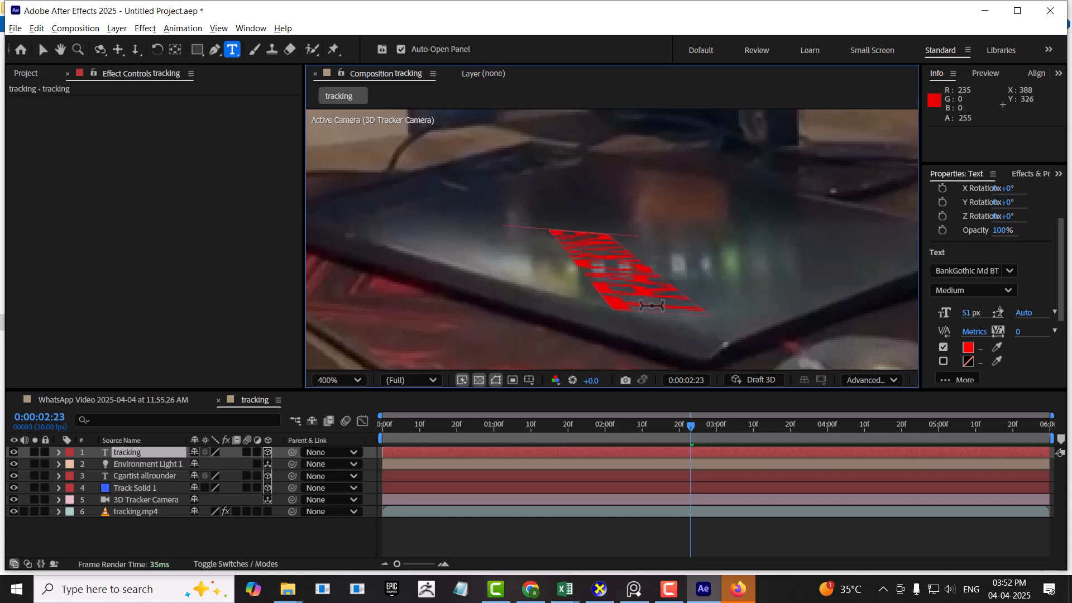
key(Escape)
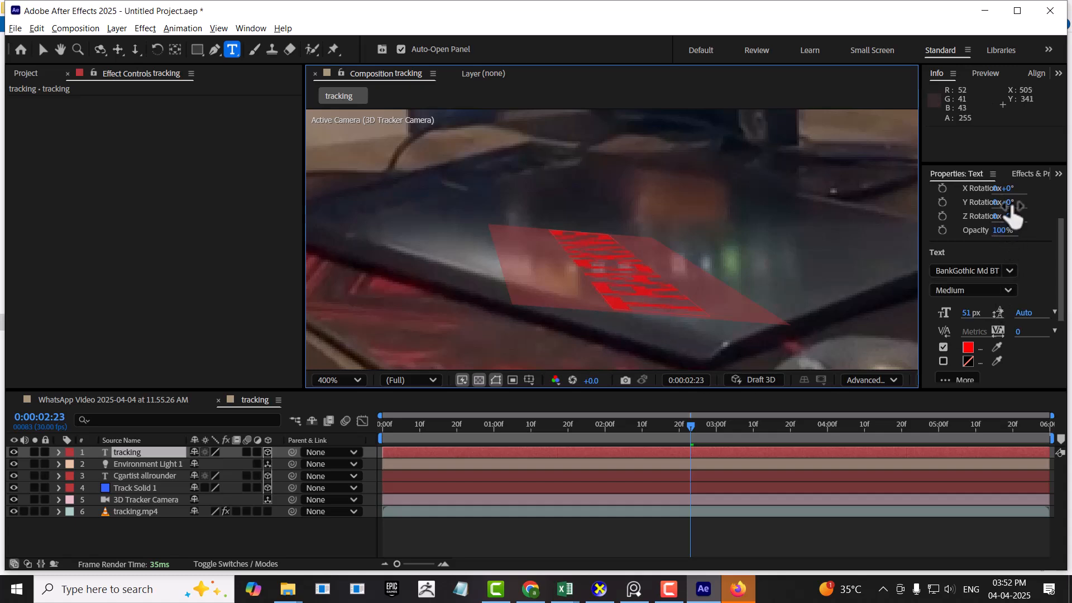
Step: Widen the Properties panel and set the tracking text's X Rotation to 90°
drag(920, 202, 804, 208)
drag(946, 190, 968, 191)
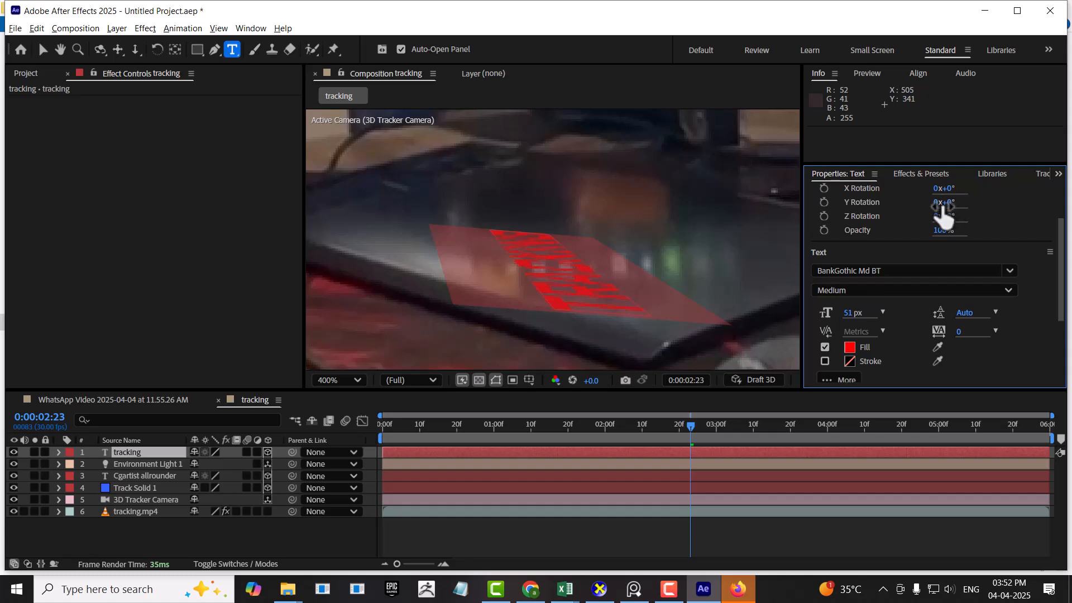
click(126, 453)
drag(956, 191, 1013, 190)
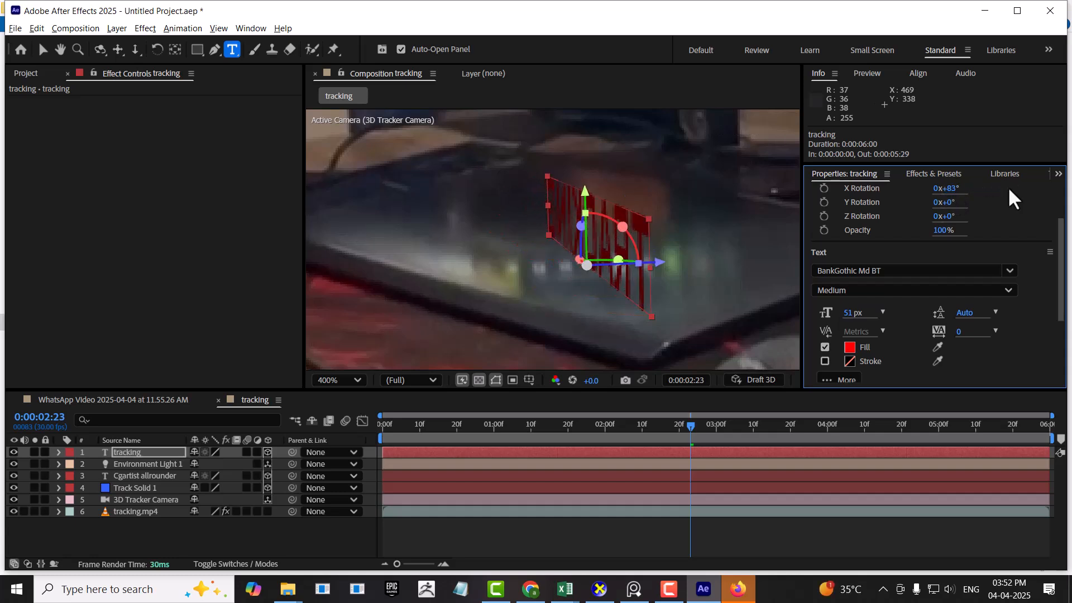
click(958, 188)
key(Return)
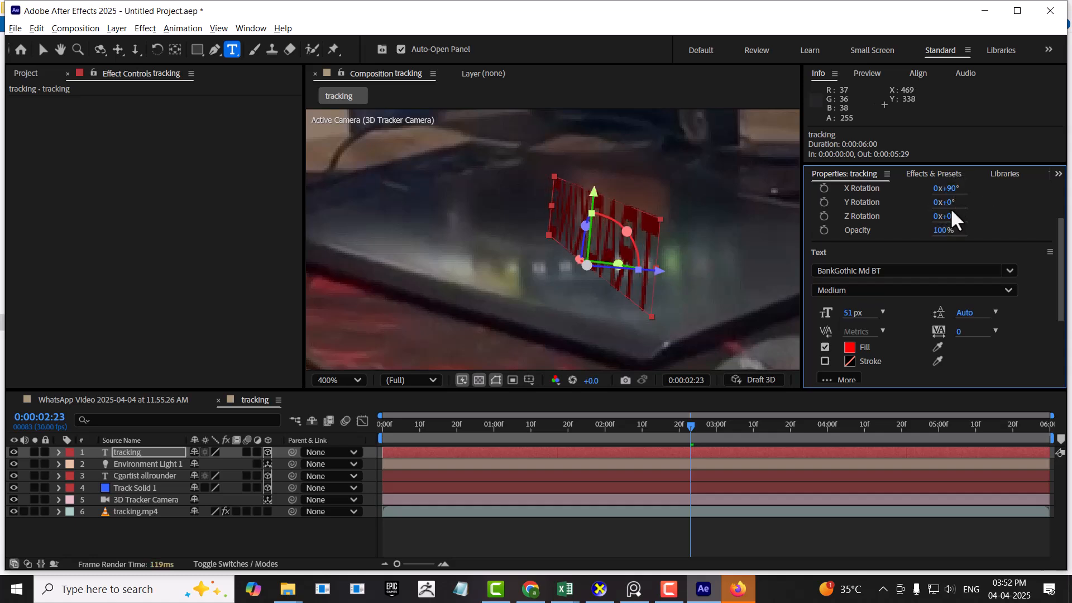
Step: Set the tracking text's Y Rotation to 90° and its Z Rotation to -8° so it stands facing the camera
drag(946, 203, 1003, 200)
key(comma)
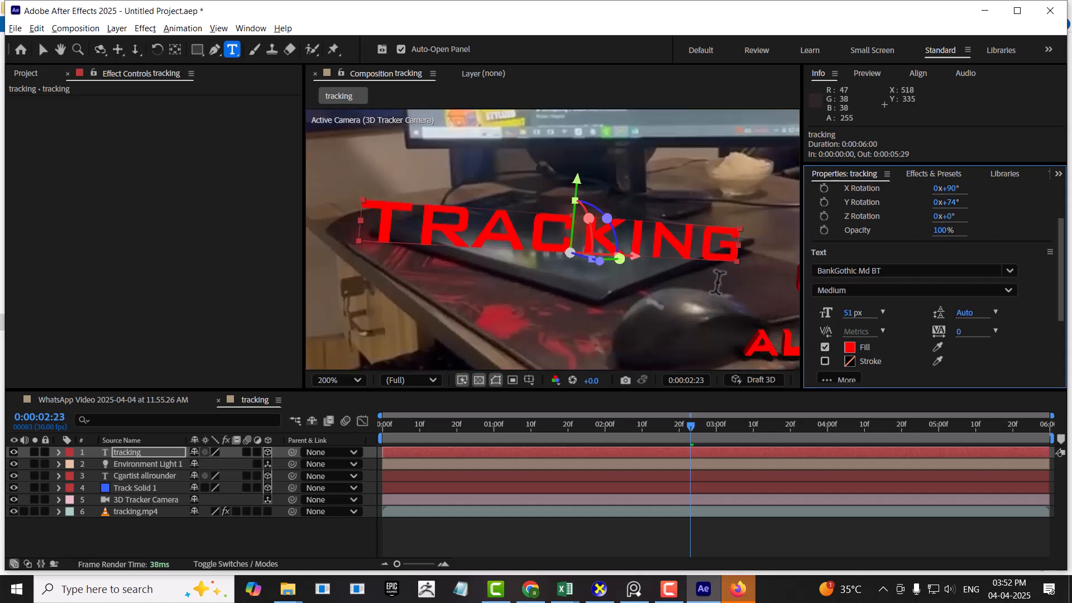
mouse_move(953, 203)
mouse_down()
mouse_move(999, 195)
mouse_move(958, 196)
mouse_move(941, 214)
mouse_up()
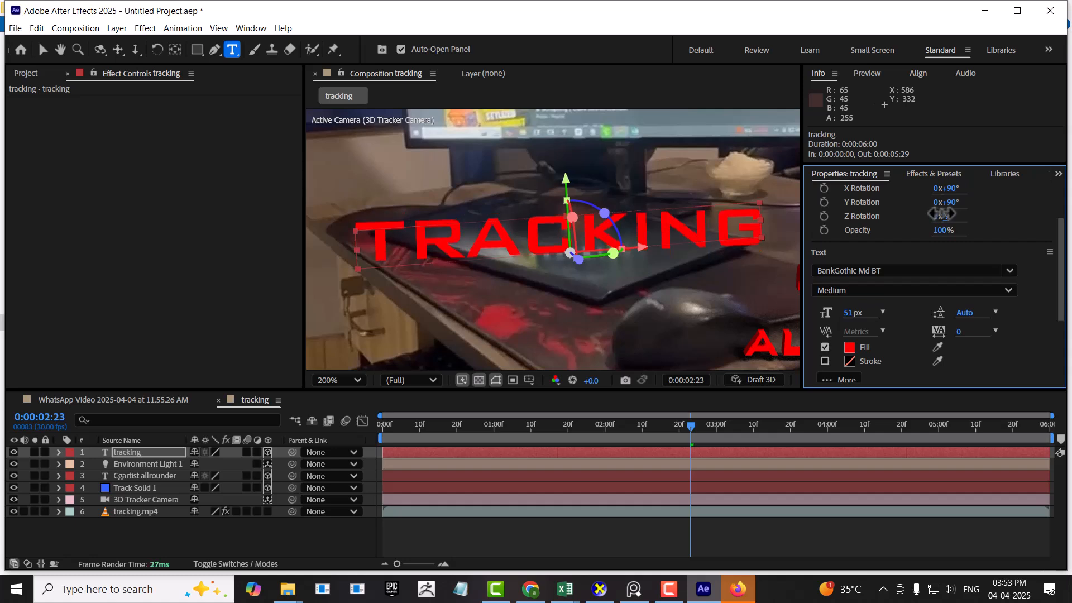
drag(941, 214, 943, 212)
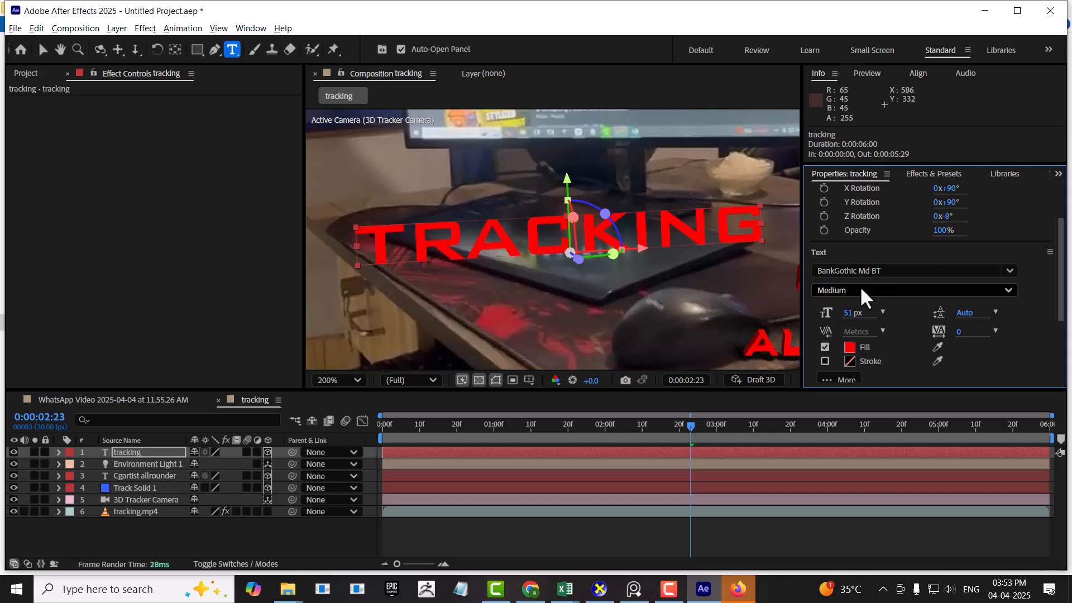
scroll(697, 307, down, 4)
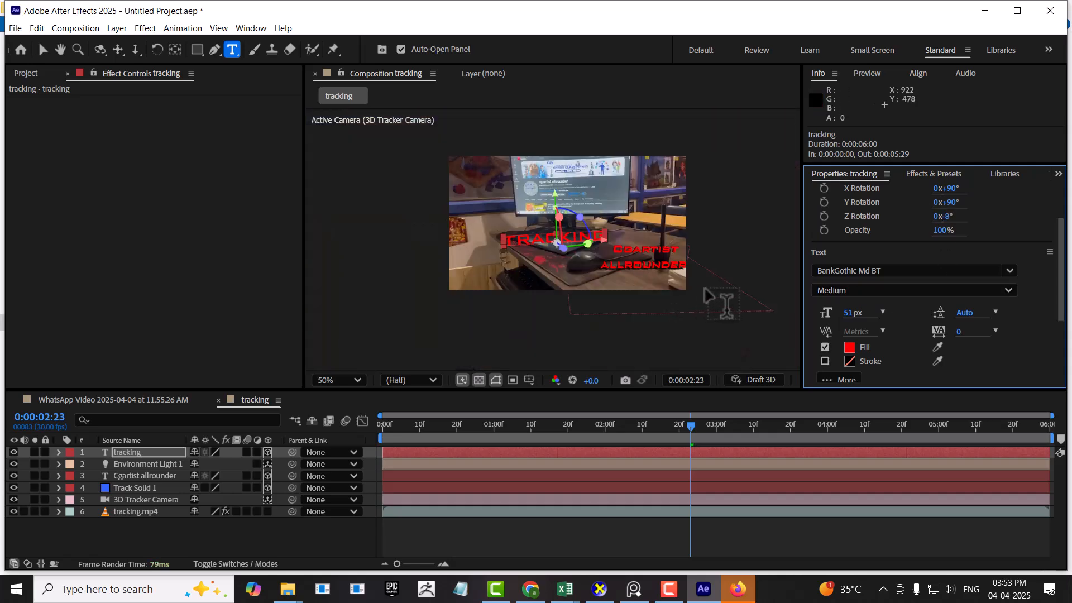
Step: Set the tracking text's Extrusion Depth to 16 in its Geometry Options and preview the composition
scroll(705, 291, up, 1)
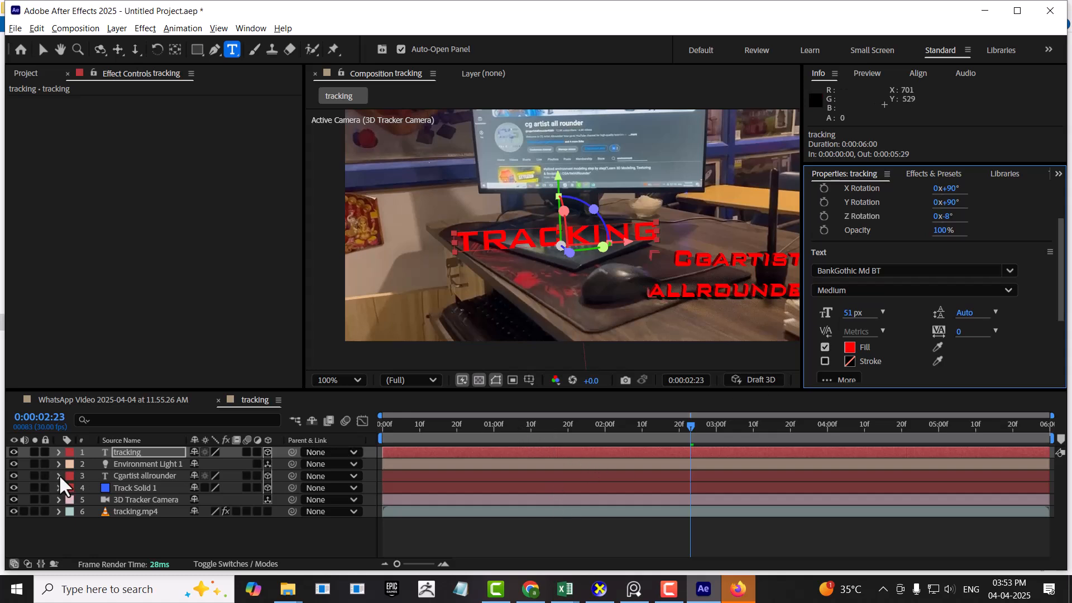
click(59, 452)
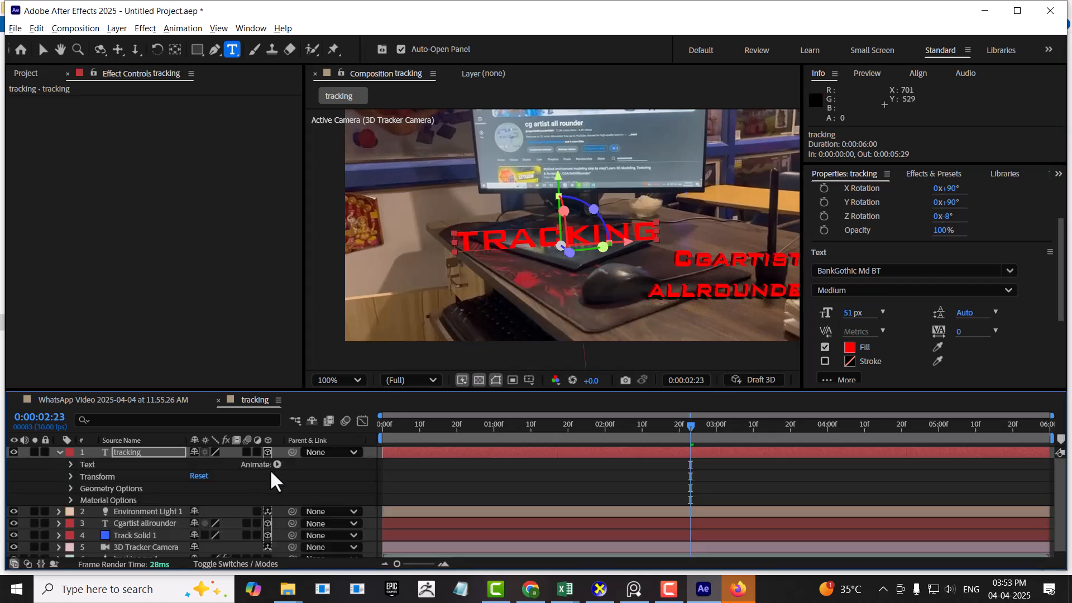
click(65, 484)
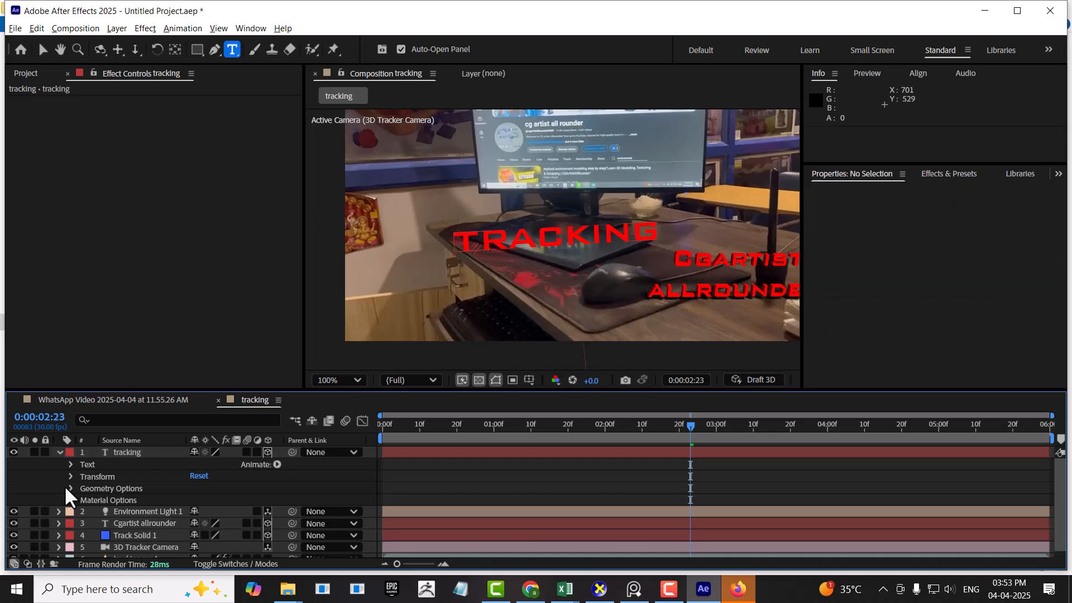
click(70, 488)
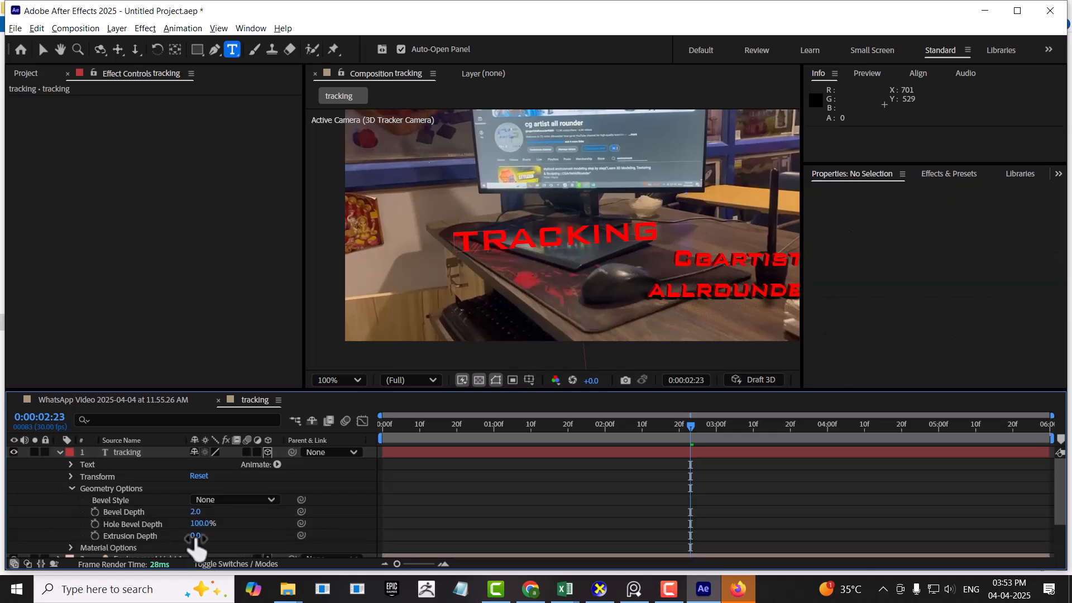
drag(195, 535, 204, 536)
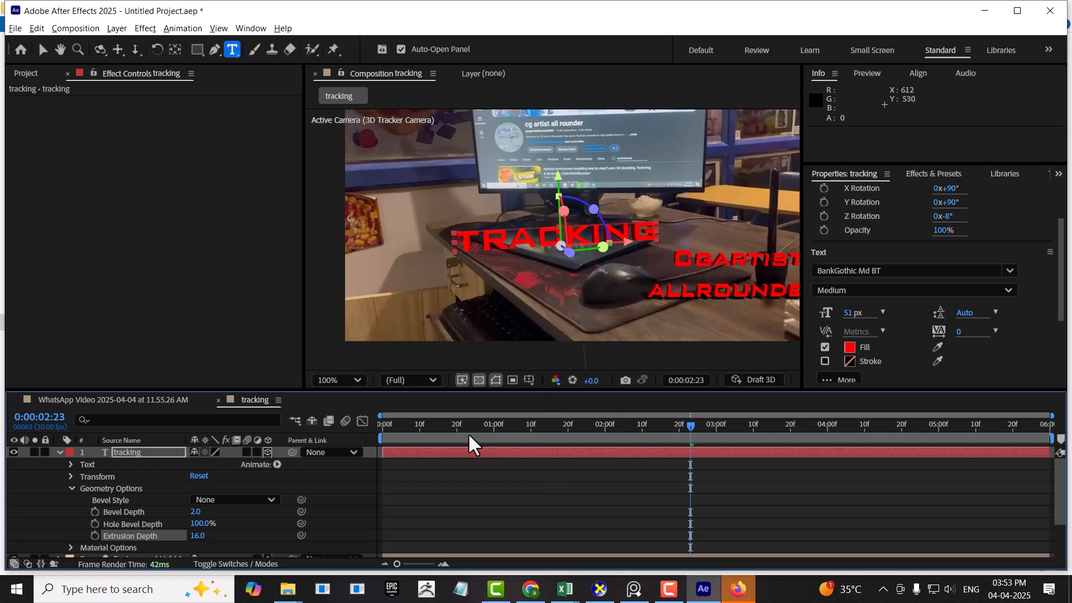
key(space)
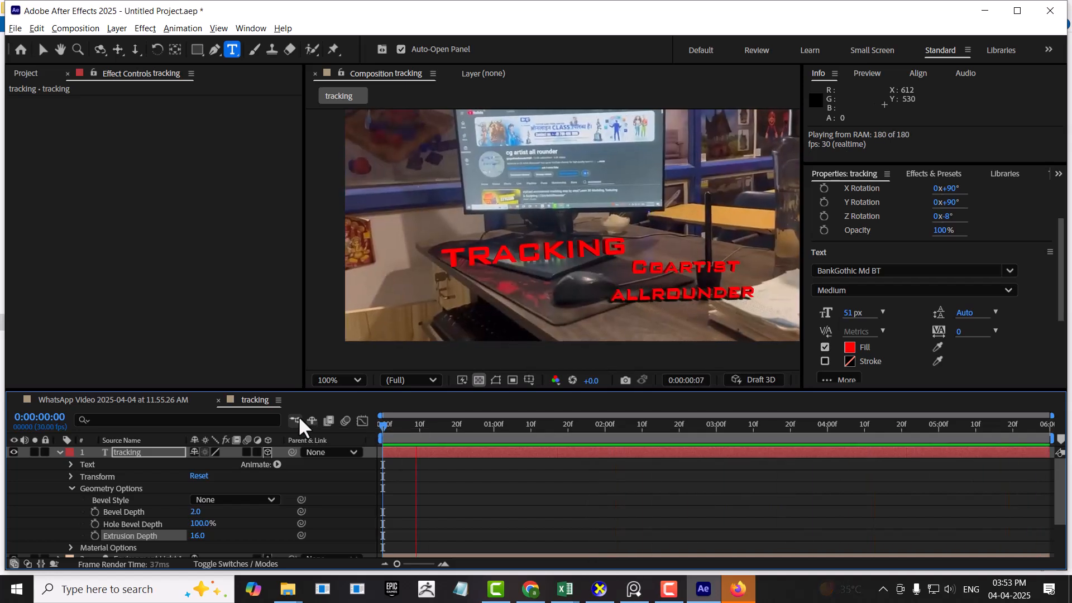
key(space)
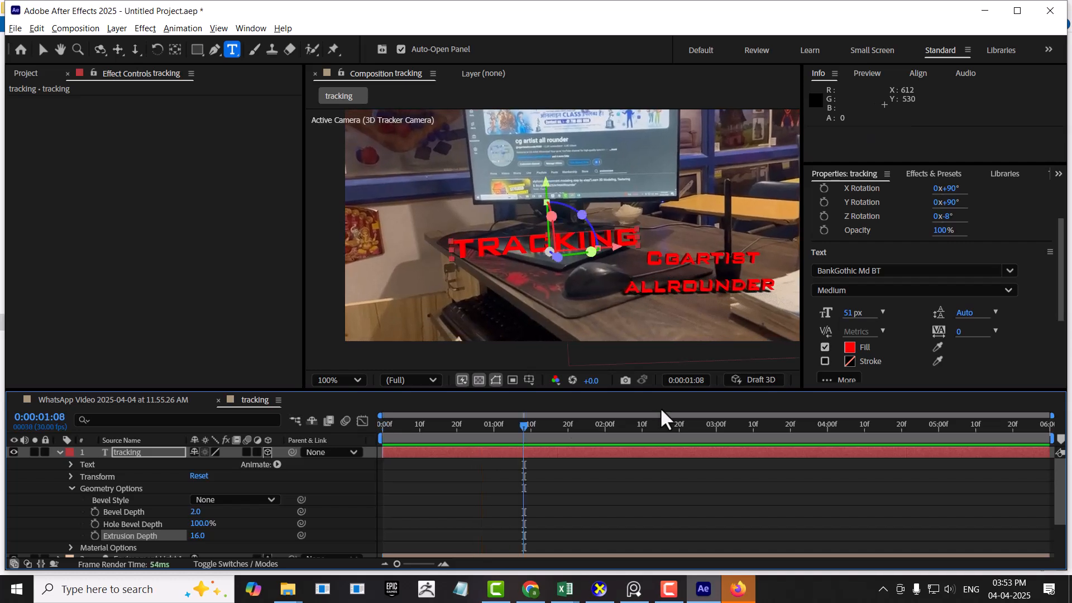
click(55, 451)
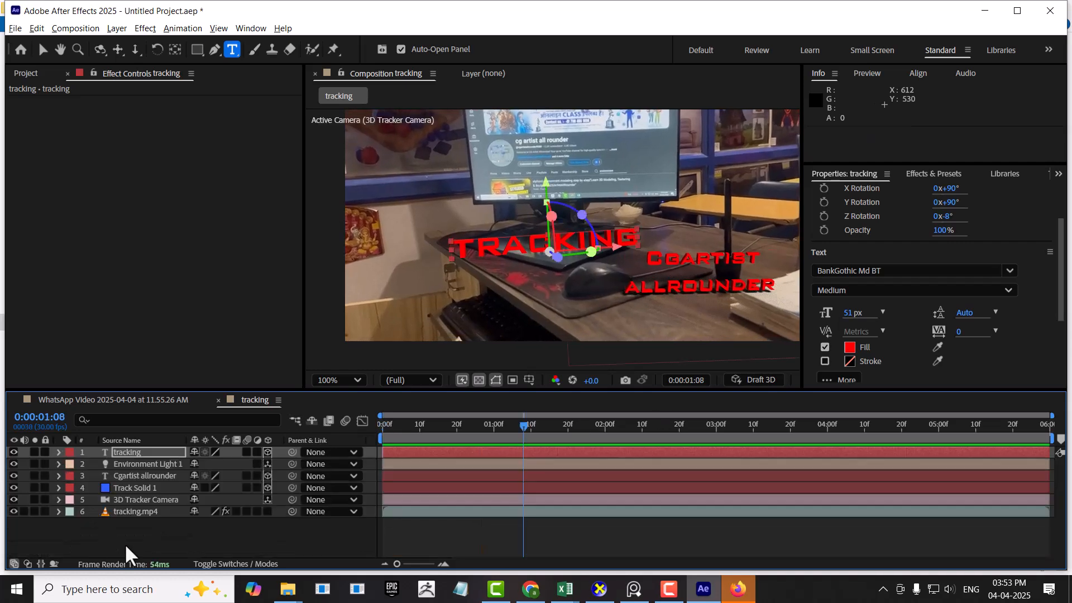
Step: Turn Accepts Shadows off for Track Solid 1 and enlarge the solid to about 1578% by 1404% so it extends under the tracking text
click(132, 489)
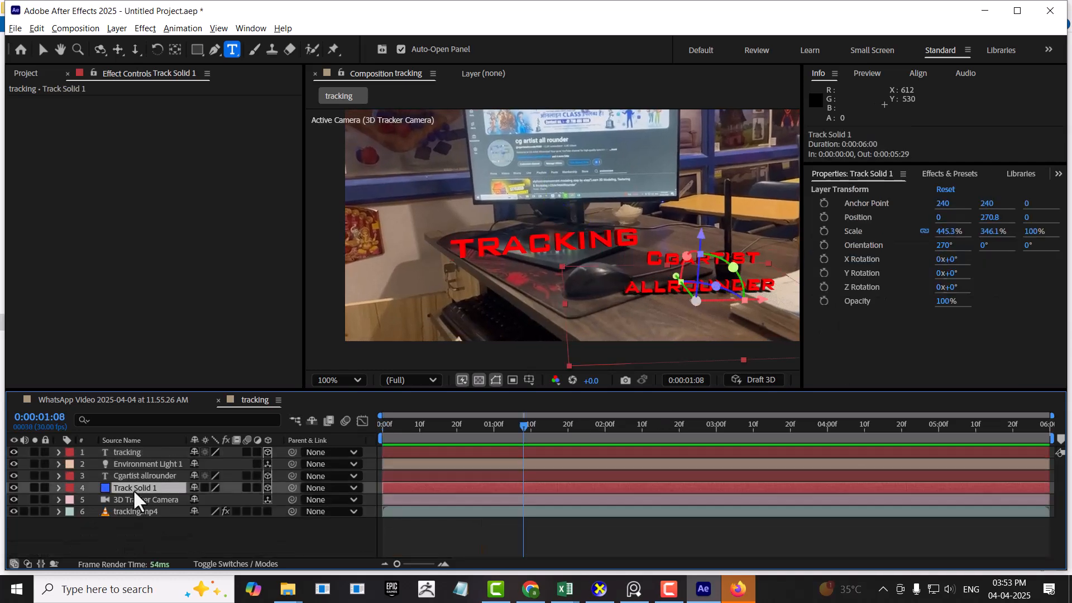
click(58, 488)
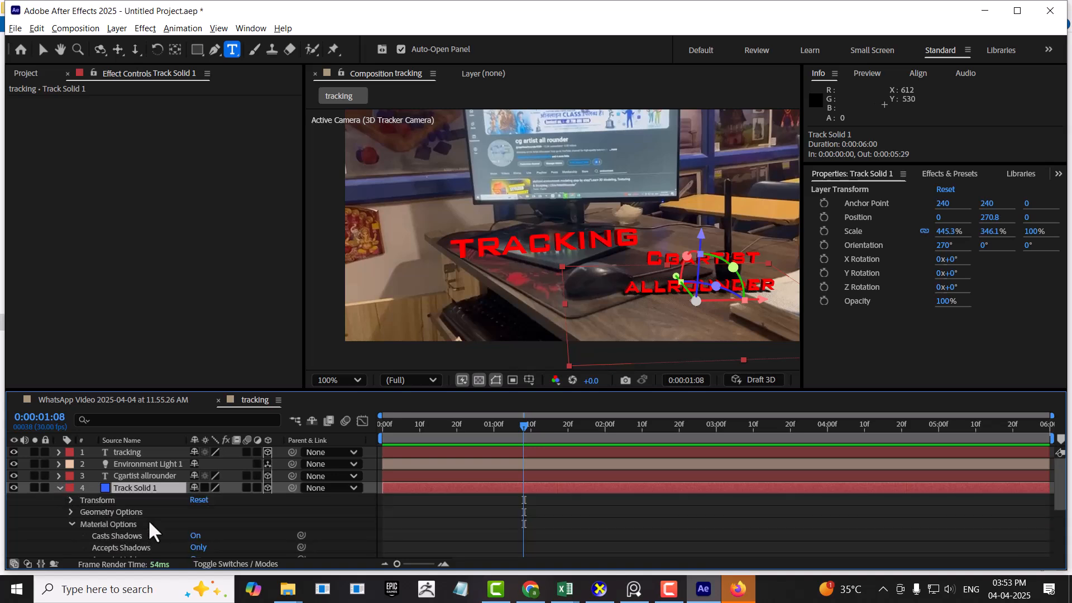
click(198, 547)
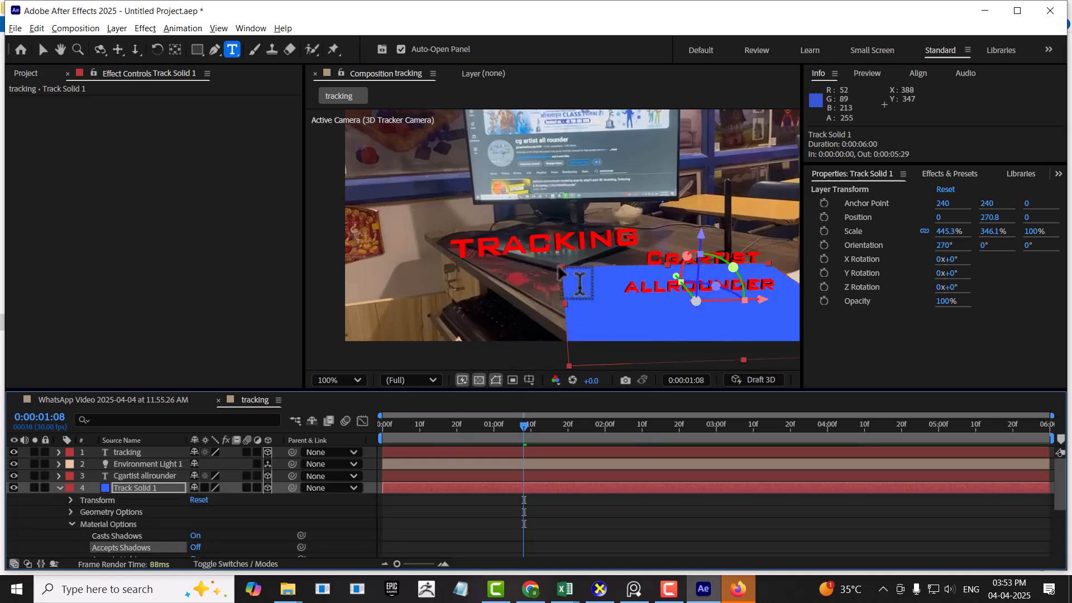
click(42, 49)
drag(561, 265, 409, 243)
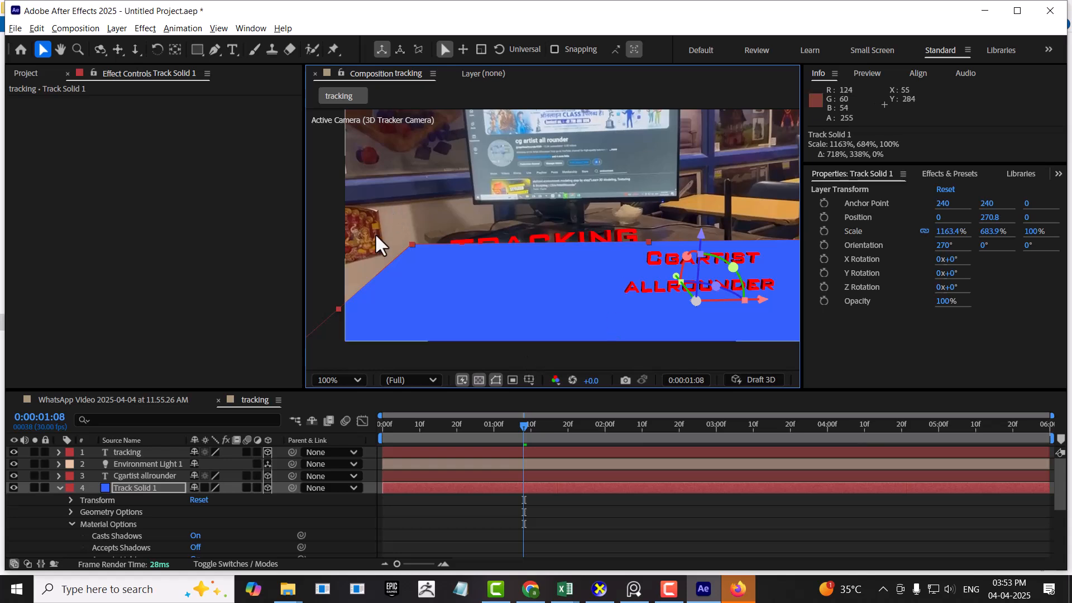
drag(407, 243, 382, 212)
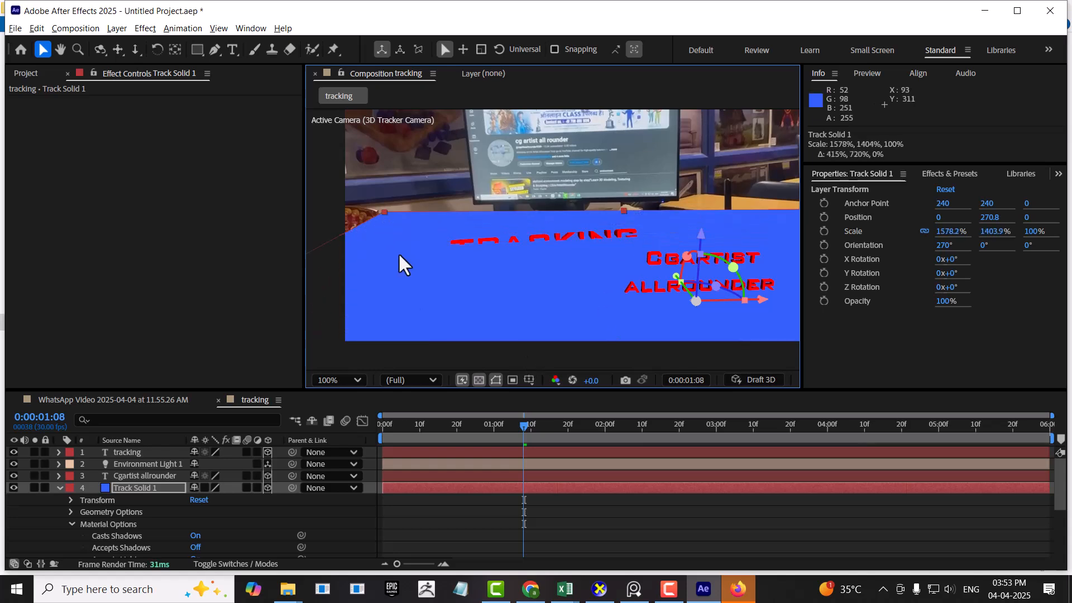
Step: Raise the tracking text above the blue ground solid, to a position of about -1206.4, 200.9, 1724.9
click(146, 452)
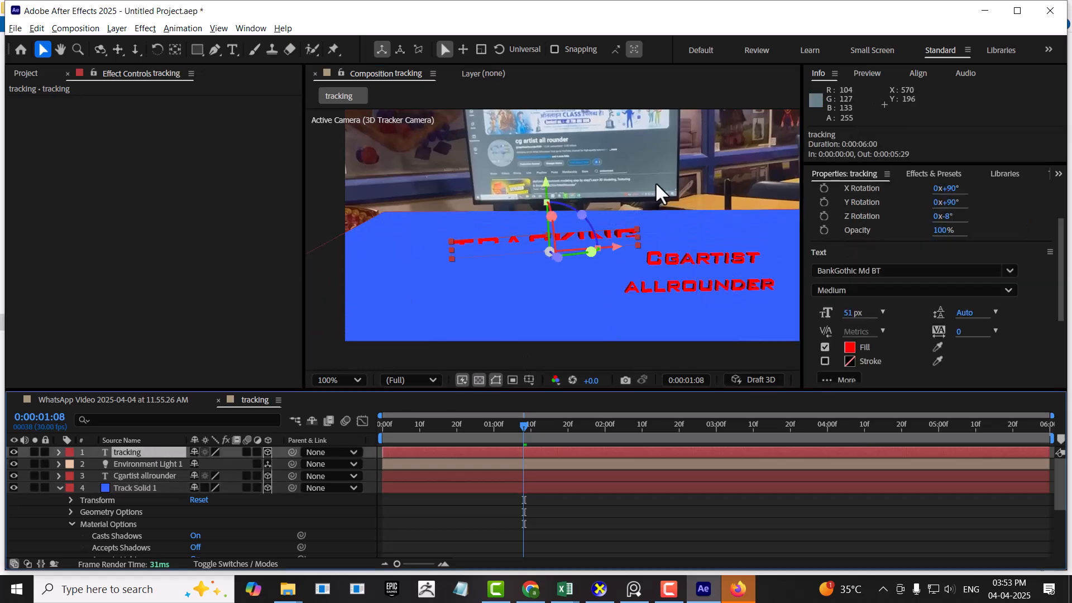
click(549, 185)
drag(548, 175, 547, 166)
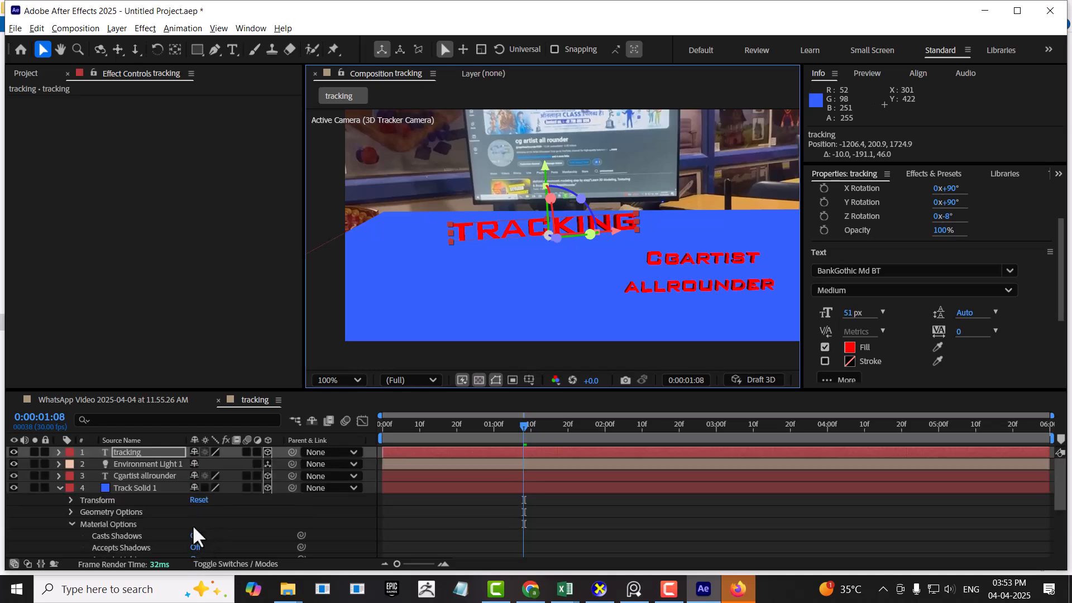
Step: Set Accepts Shadows to Only for Track Solid 1
click(196, 547)
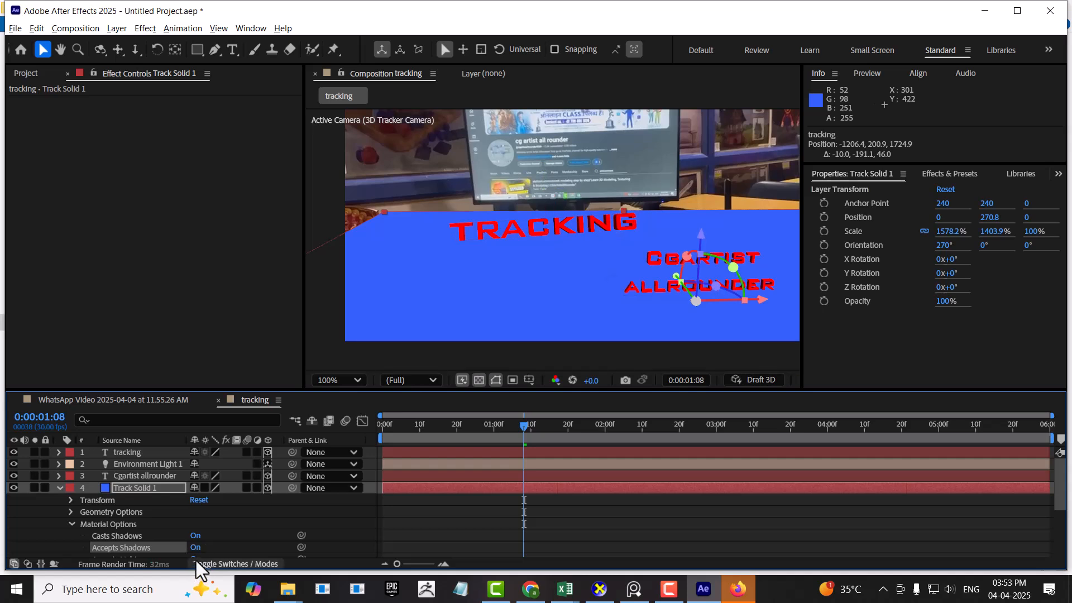
click(197, 547)
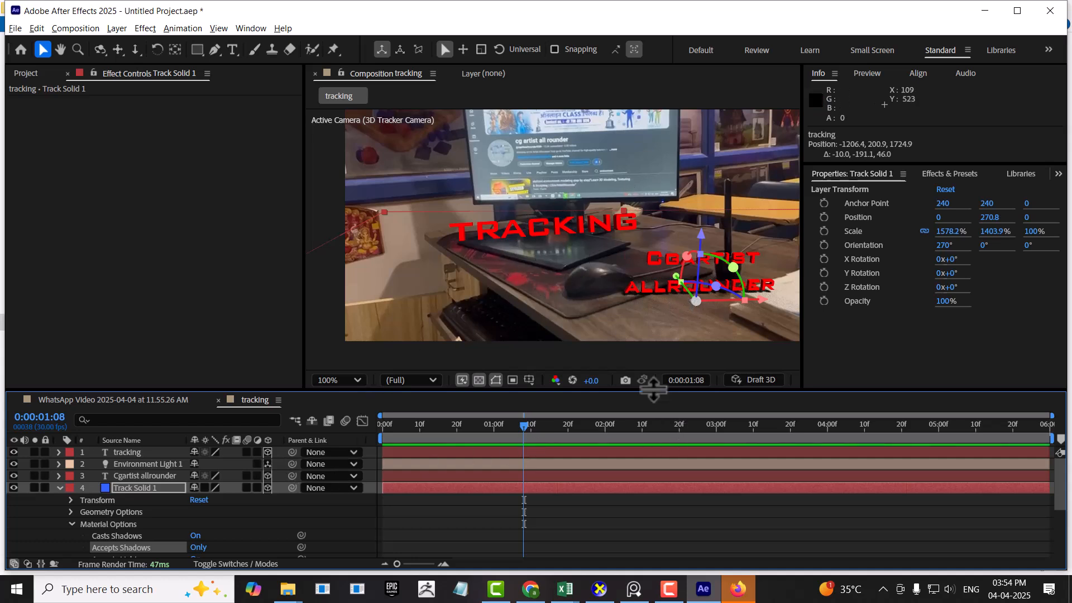
click(772, 383)
click(765, 380)
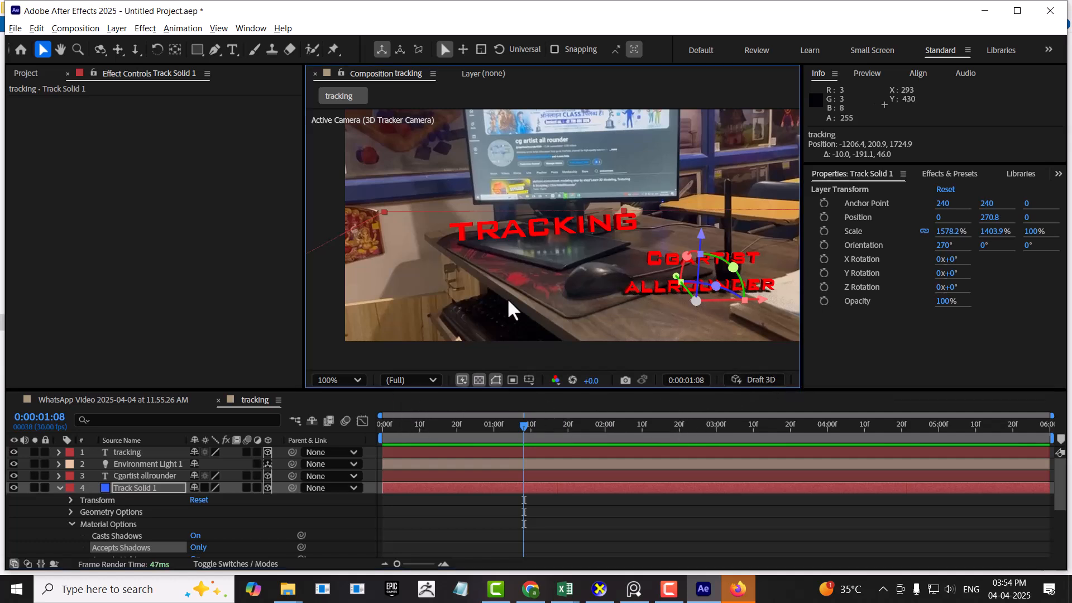
Step: Play the composition from the first frame to check both texts and their shadows against the footage
drag(521, 425, 366, 427)
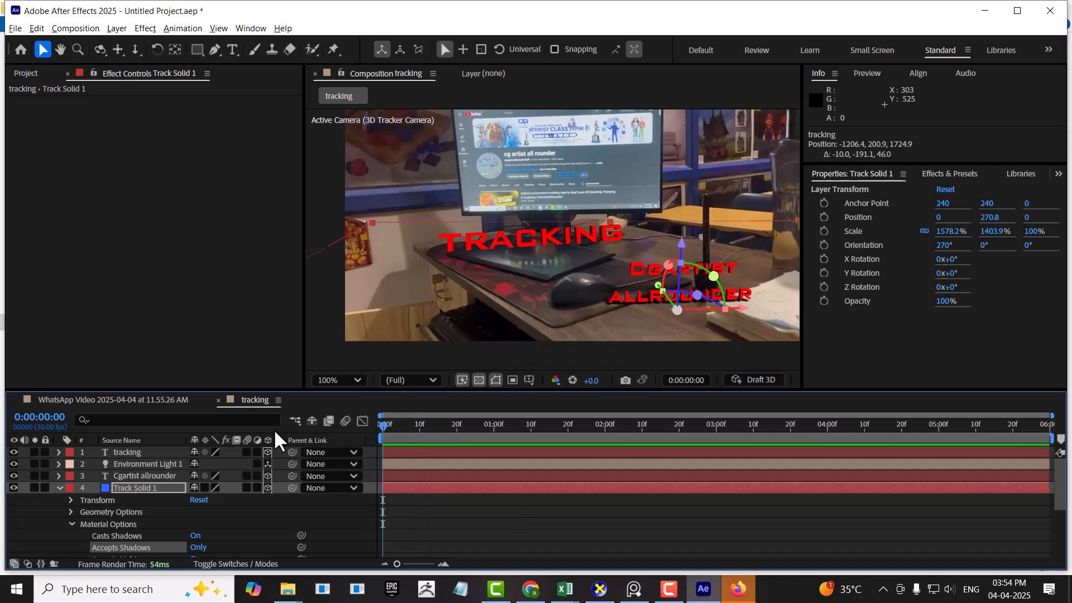
key(space)
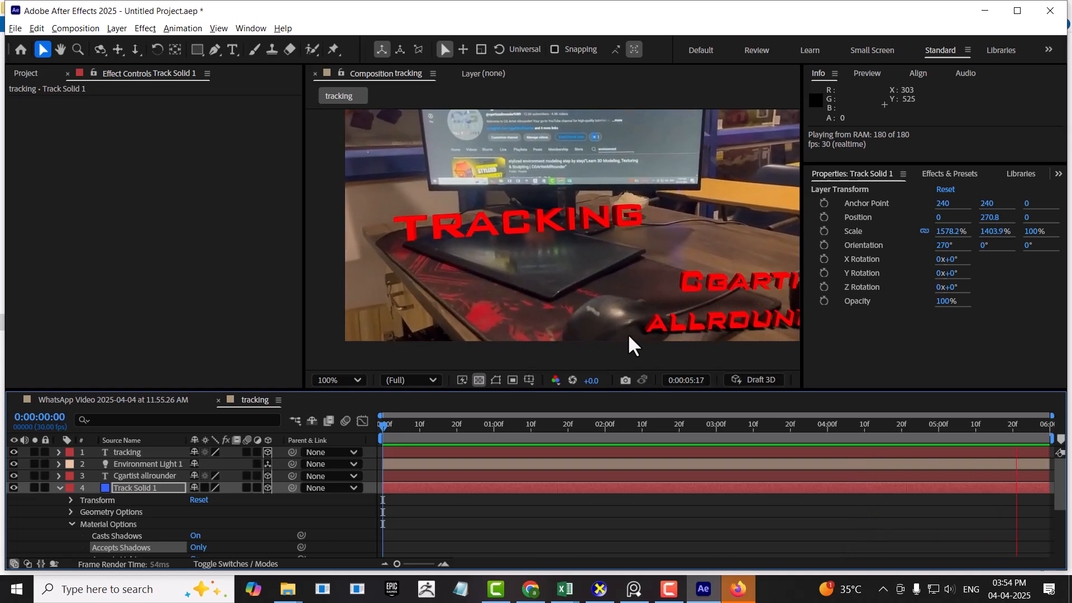
key(space)
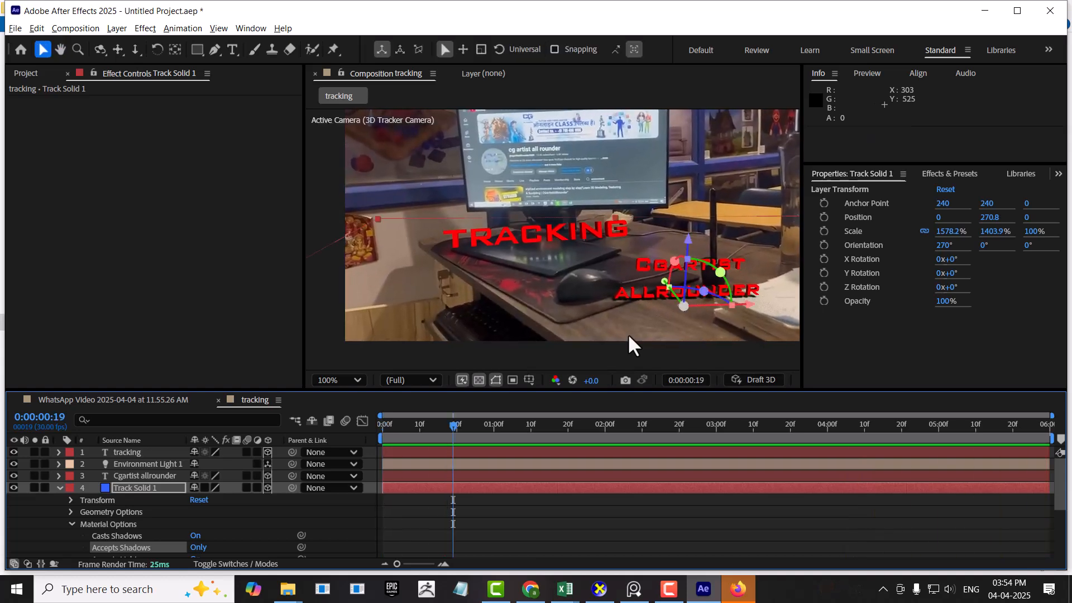